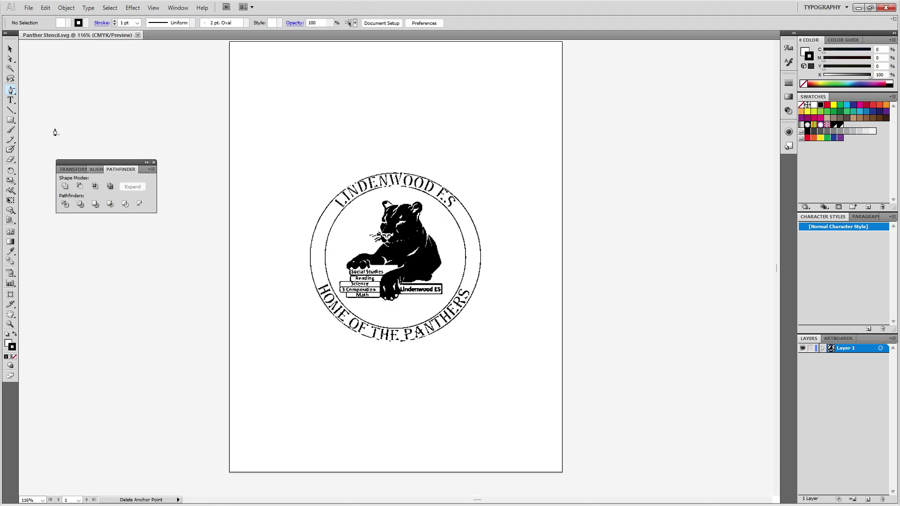
Examine the traced panther logo up close, selecting it to inspect its vector paths and how they are grouped.
{"action": "left_click", "coordinate": [10, 49]}
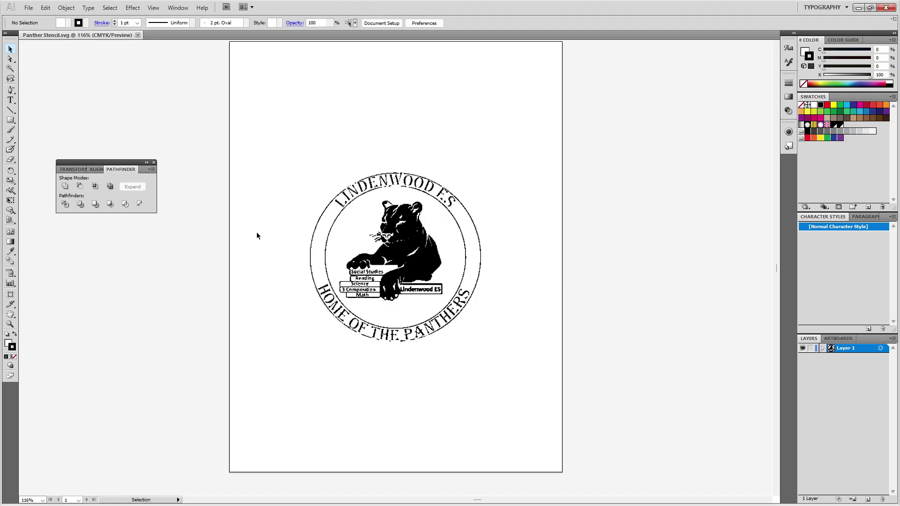
{"action": "scroll", "coordinate": [426, 309], "scroll_direction": "up", "scroll_amount": 1}
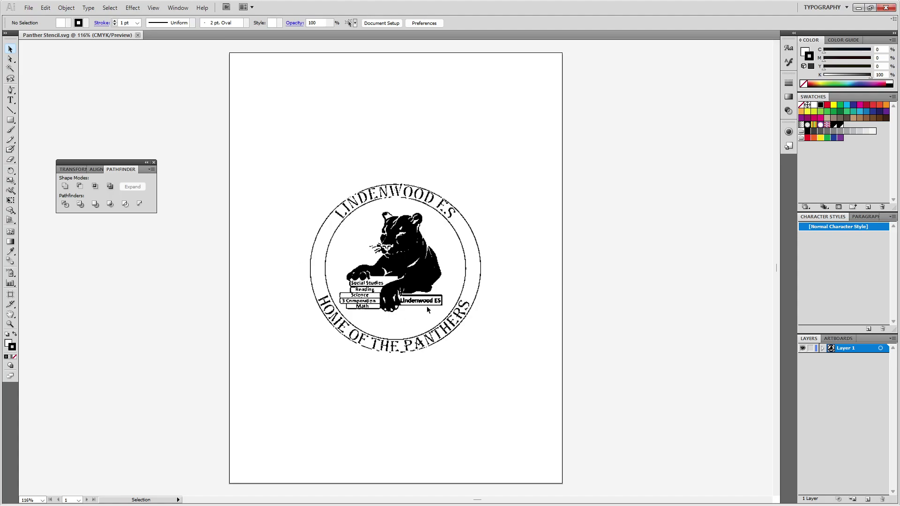
{"action": "left_click", "coordinate": [420, 258]}
{"action": "left_click", "coordinate": [510, 307]}
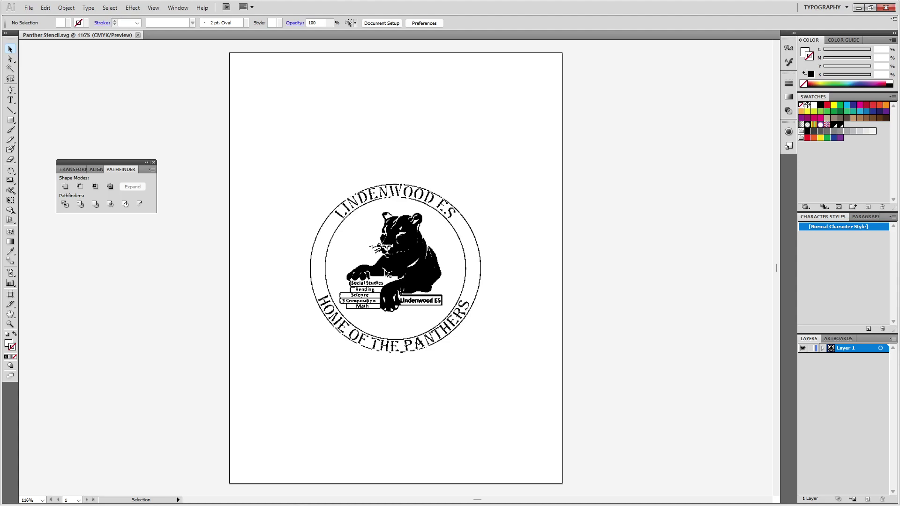
{"action": "left_click", "coordinate": [11, 49]}
{"action": "mouse_move", "coordinate": [513, 170]}
{"action": "left_mouse_down"}
{"action": "mouse_move", "coordinate": [342, 387]}
{"action": "mouse_move", "coordinate": [275, 397]}
{"action": "left_mouse_up"}
{"action": "scroll", "coordinate": [393, 323], "scroll_direction": "up", "scroll_amount": 1}
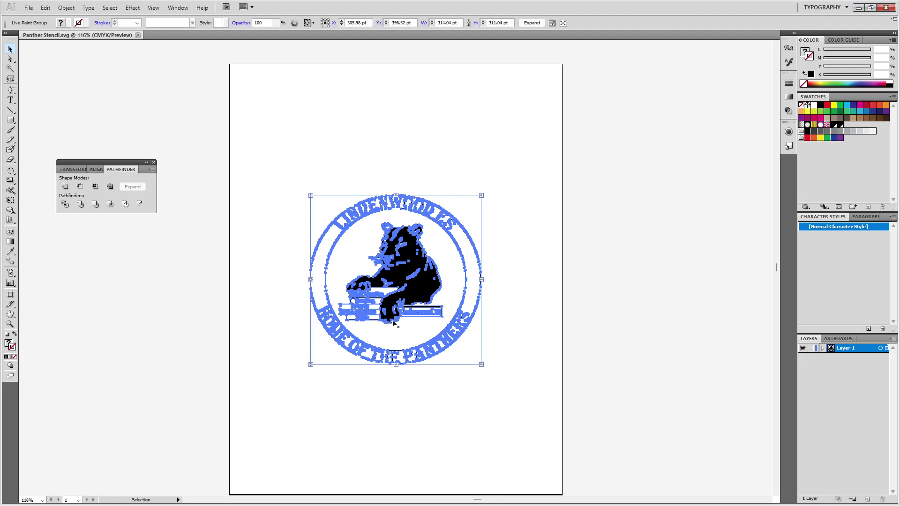
{"action": "key", "text": "ctrl+plus"}
{"action": "key", "text": "ctrl+plus"}
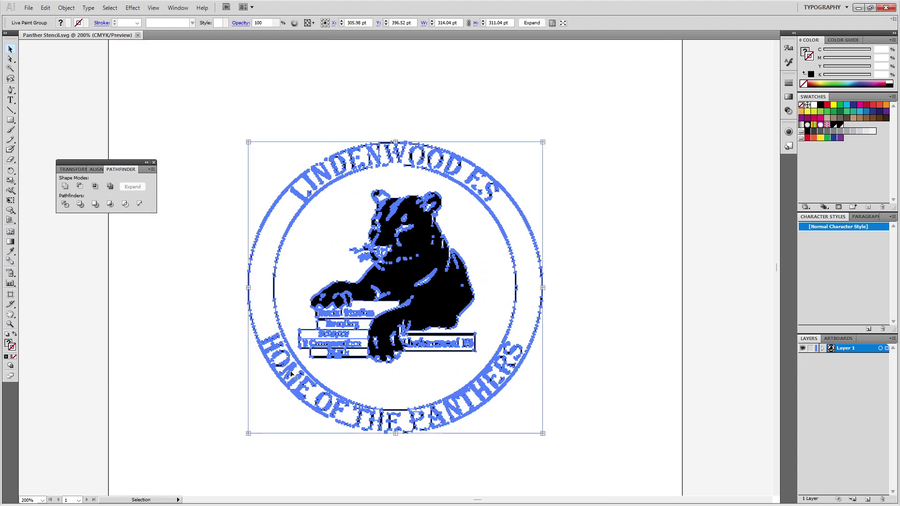
{"action": "left_click", "coordinate": [598, 271]}
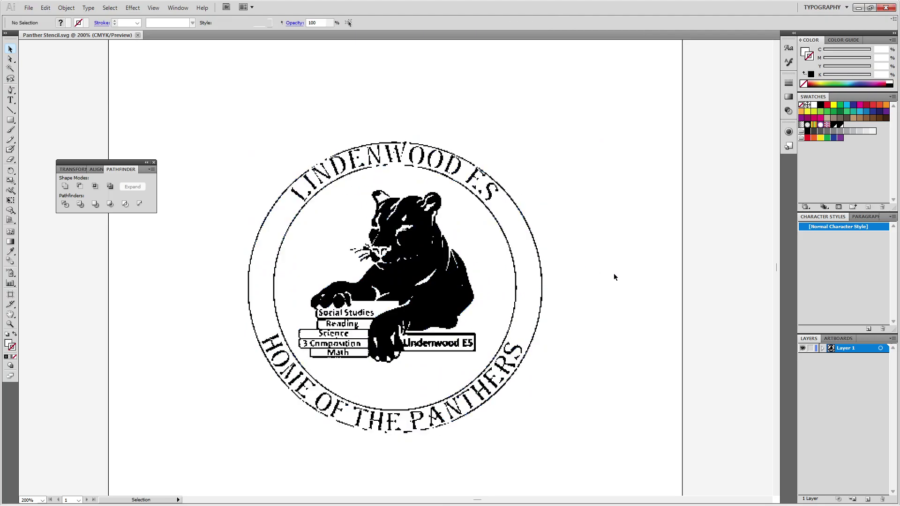
{"action": "left_click", "coordinate": [514, 265]}
{"action": "left_click", "coordinate": [514, 178]}
{"action": "left_click", "coordinate": [490, 191]}
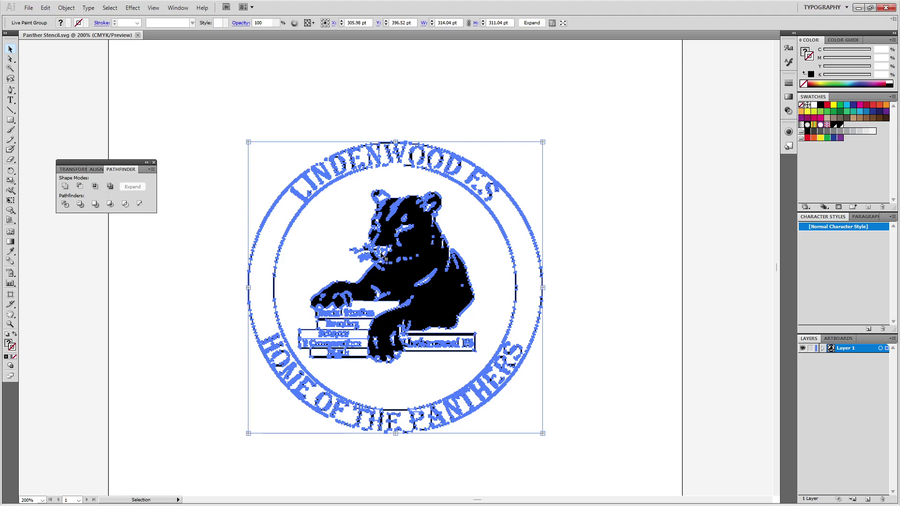
{"action": "left_click", "coordinate": [369, 232]}
{"action": "left_click", "coordinate": [337, 183]}
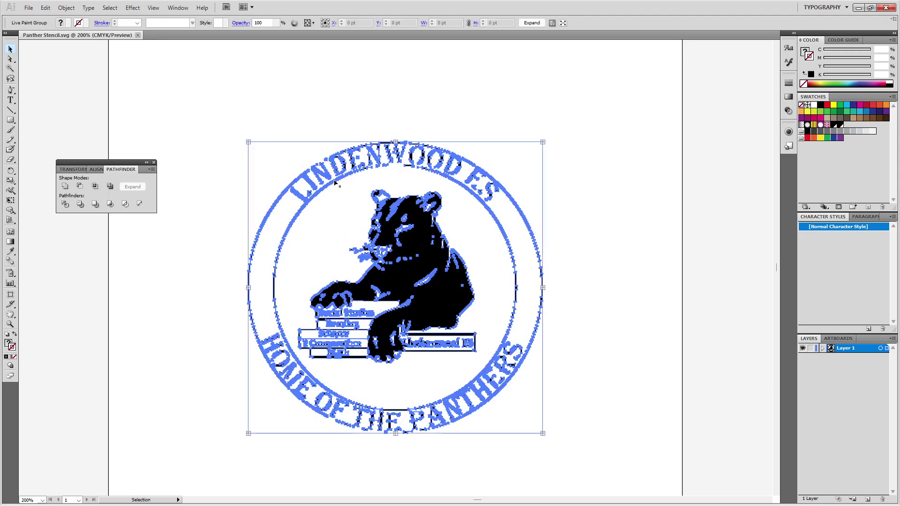
Select the entire Lindenwood logo and move it off the artboard onto the empty canvas to its right.
{"action": "left_click", "coordinate": [225, 120]}
{"action": "mouse_move", "coordinate": [601, 433]}
{"action": "left_mouse_down"}
{"action": "mouse_move", "coordinate": [364, 246]}
{"action": "mouse_move", "coordinate": [206, 80]}
{"action": "mouse_move", "coordinate": [204, 89]}
{"action": "left_mouse_up"}
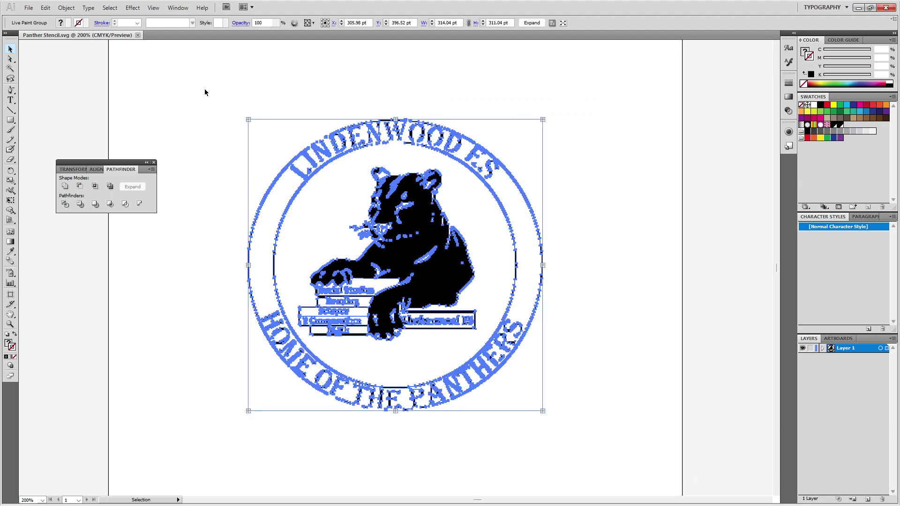
{"action": "key", "text": "ctrl+1"}
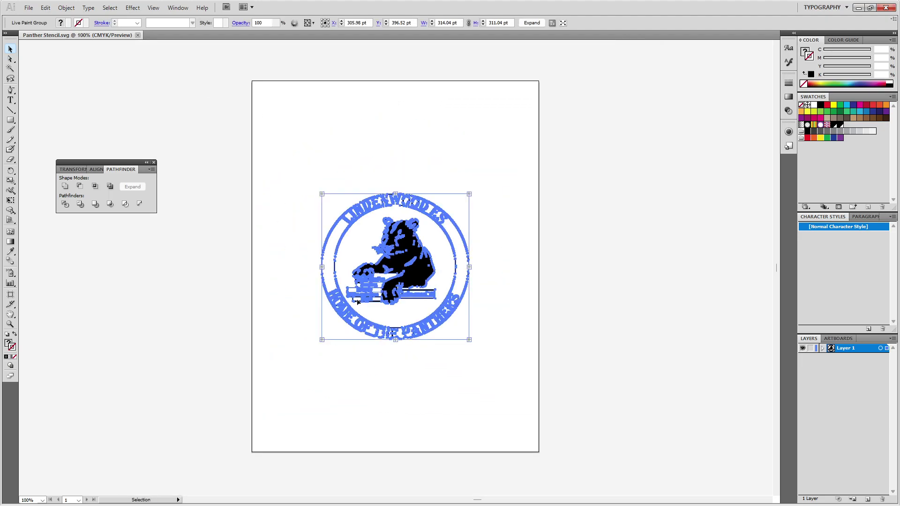
{"action": "left_click_drag", "start_coordinate": [418, 271], "coordinate": [668, 270]}
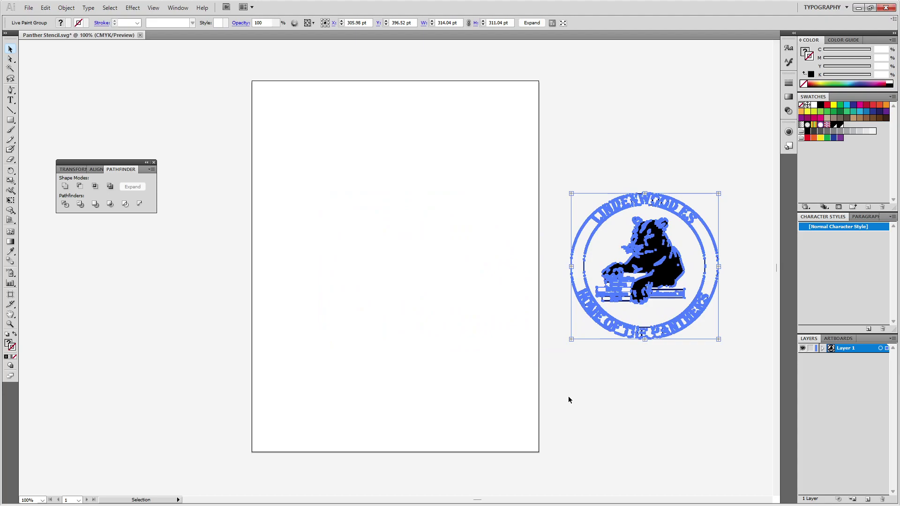
{"action": "left_click", "coordinate": [568, 396]}
{"action": "left_click", "coordinate": [26, 8]}
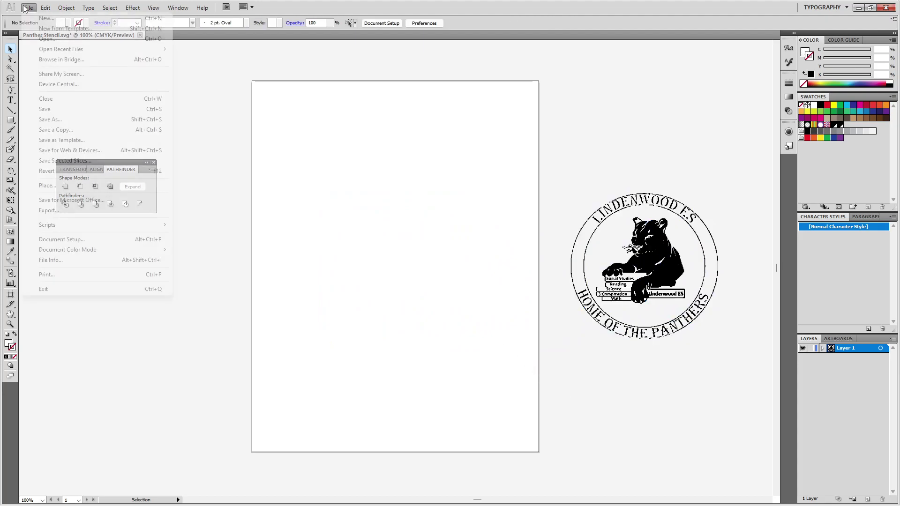
{"action": "mouse_move", "coordinate": [55, 53]}
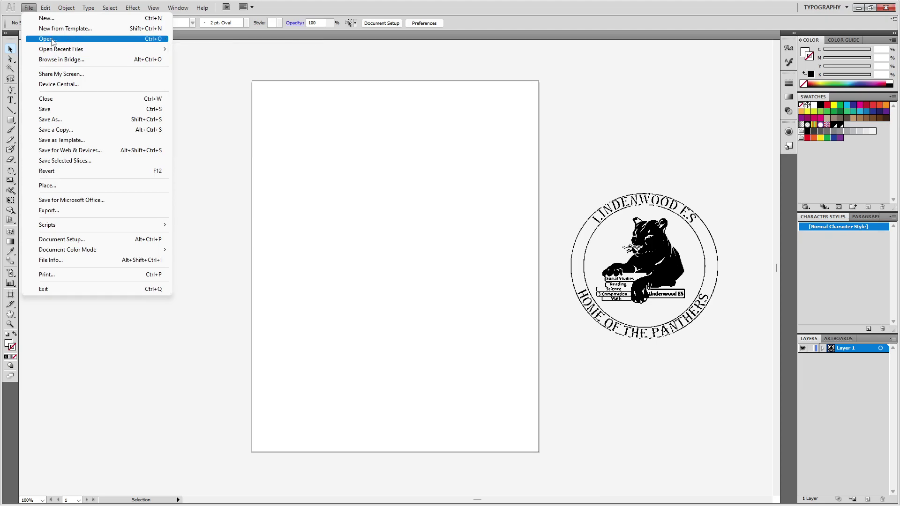
{"action": "left_click", "coordinate": [256, 187]}
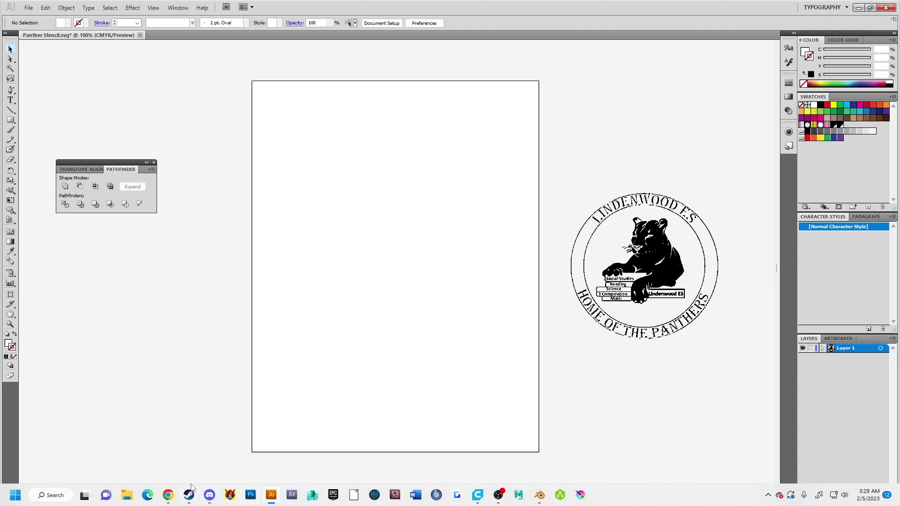
Switch to File Explorer, open the Lindenwood Panthers Amulet Example folder under Desktop, and move its window aside to expose the artboard.
{"action": "left_click", "coordinate": [133, 499]}
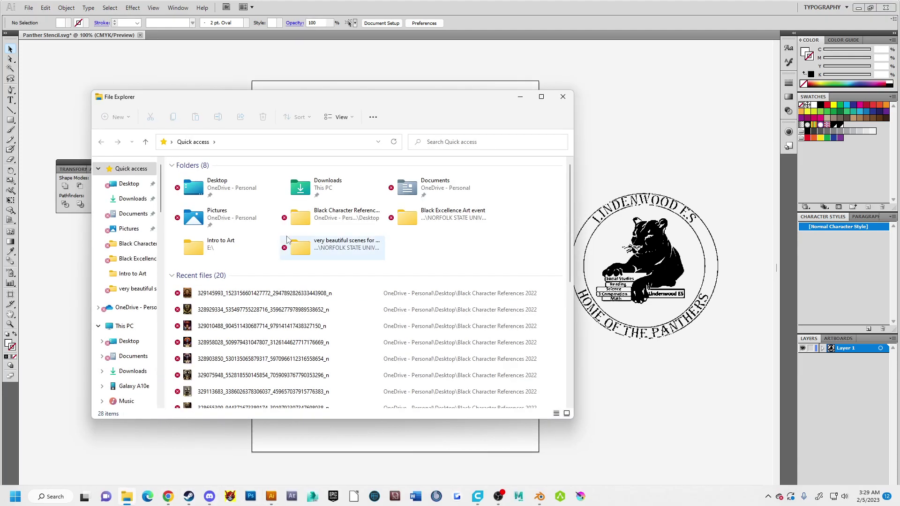
{"action": "double_click", "coordinate": [201, 186]}
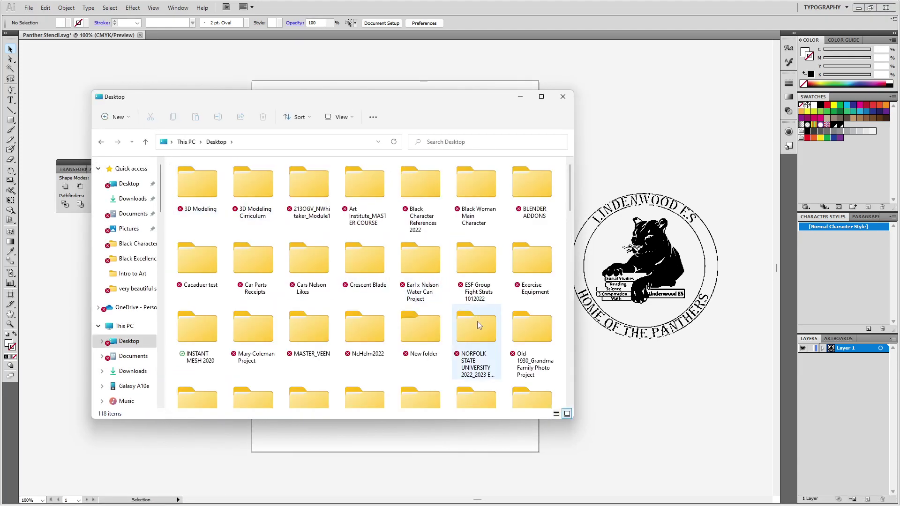
{"action": "double_click", "coordinate": [468, 339]}
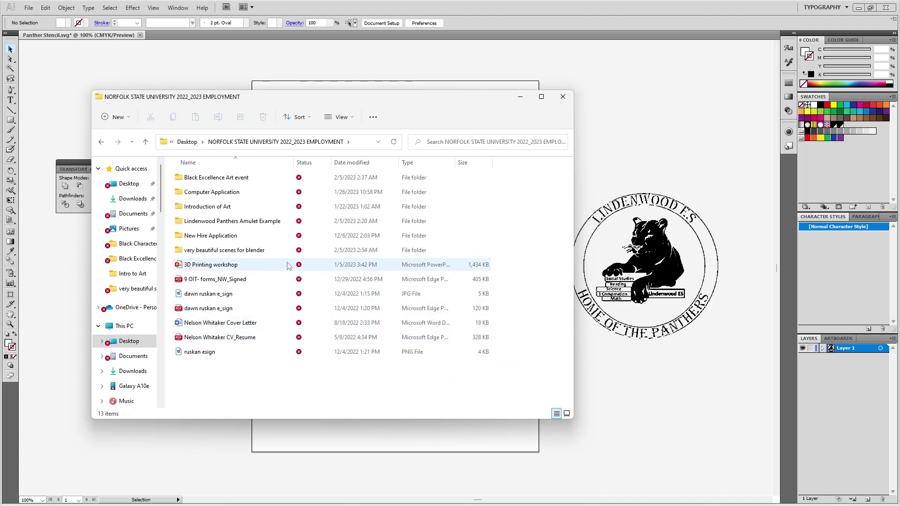
{"action": "double_click", "coordinate": [224, 223]}
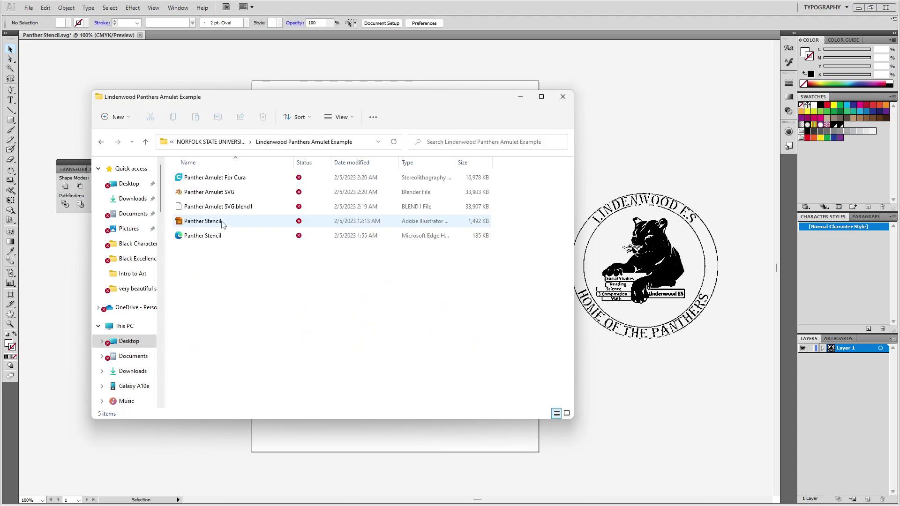
{"action": "left_click_drag", "start_coordinate": [357, 98], "coordinate": [760, 177]}
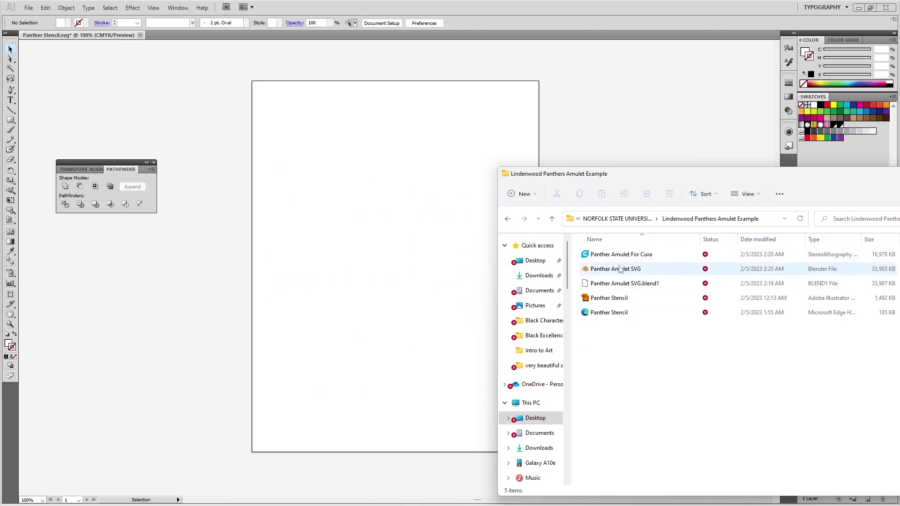
Try to bring the Panther Stencil file with the Edge file type from the folder onto the empty artboard.
{"action": "left_click", "coordinate": [616, 317]}
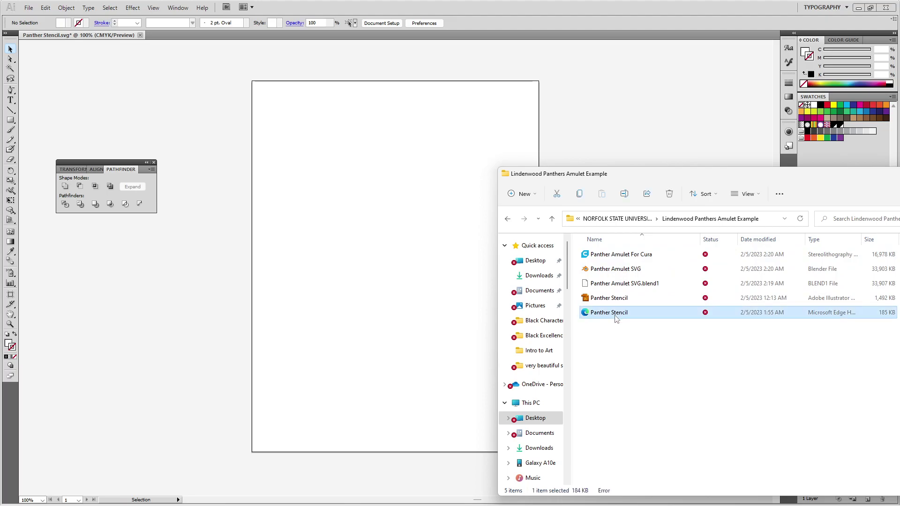
{"action": "left_click_drag", "start_coordinate": [616, 318], "coordinate": [371, 253]}
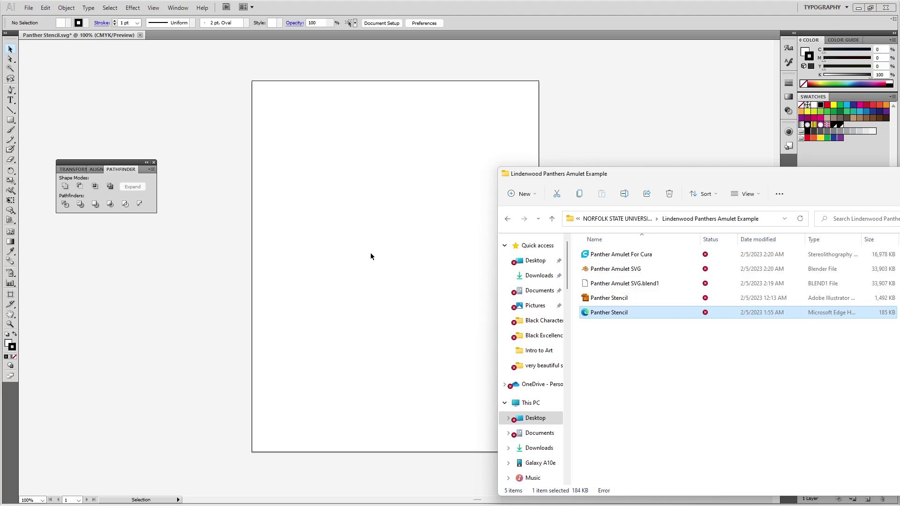
{"action": "left_click", "coordinate": [610, 300]}
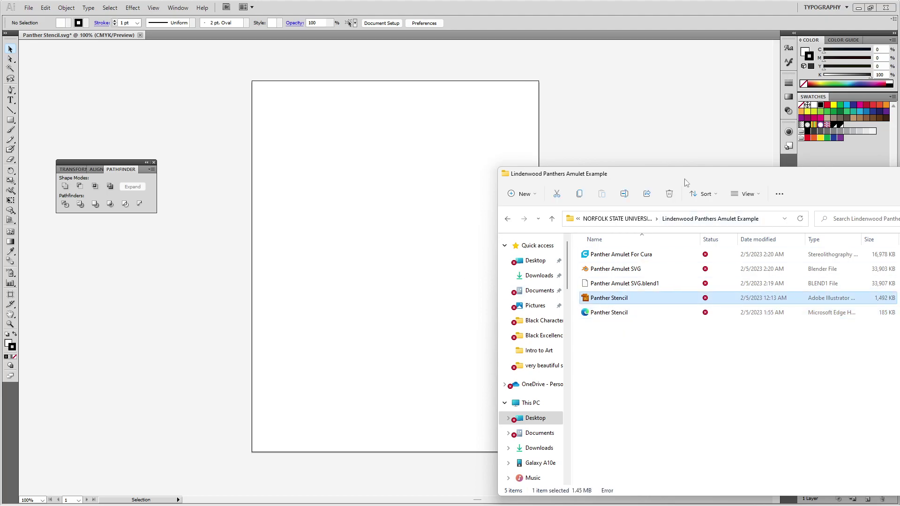
{"action": "left_click_drag", "start_coordinate": [688, 182], "coordinate": [648, 207]}
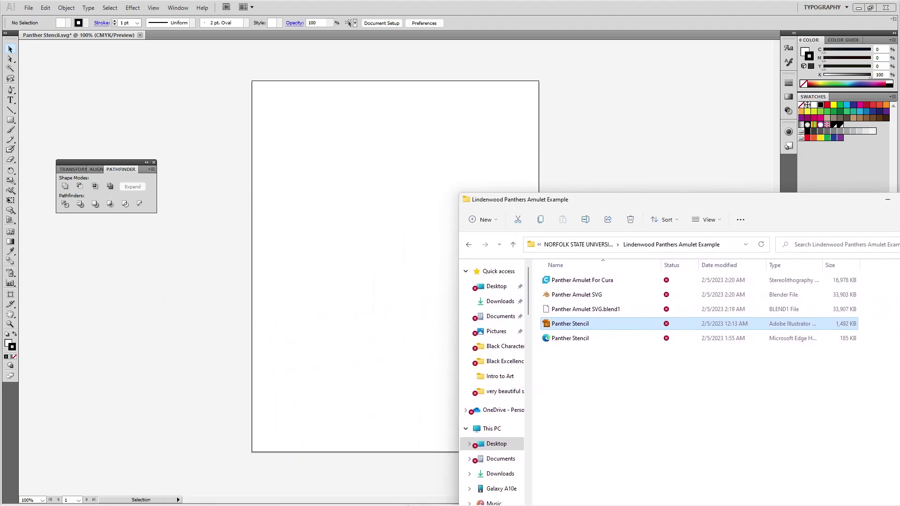
Open a new Chrome window and search Google for "lindenwood elementary Mascot".
{"action": "mouse_move", "coordinate": [182, 501]}
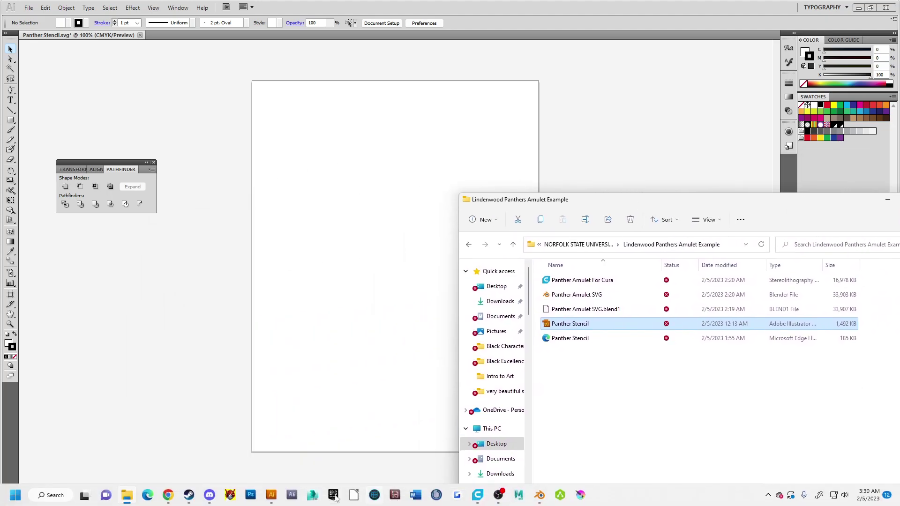
{"action": "right_click", "coordinate": [167, 501]}
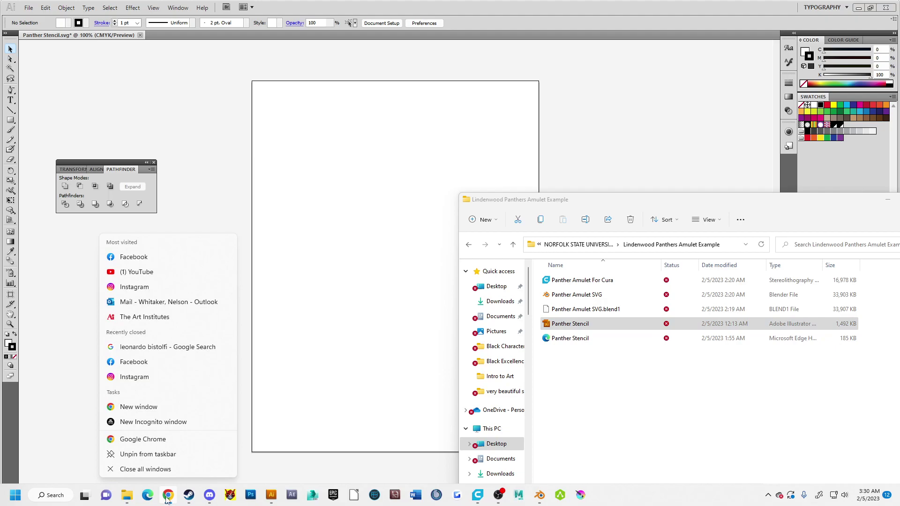
{"action": "left_click", "coordinate": [141, 440]}
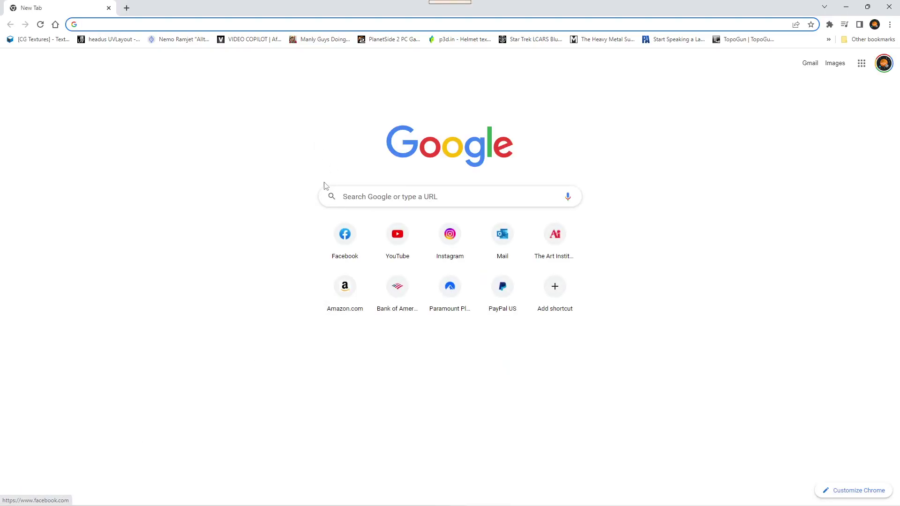
{"action": "type", "text": "Lind"}
{"action": "key", "text": "Return"}
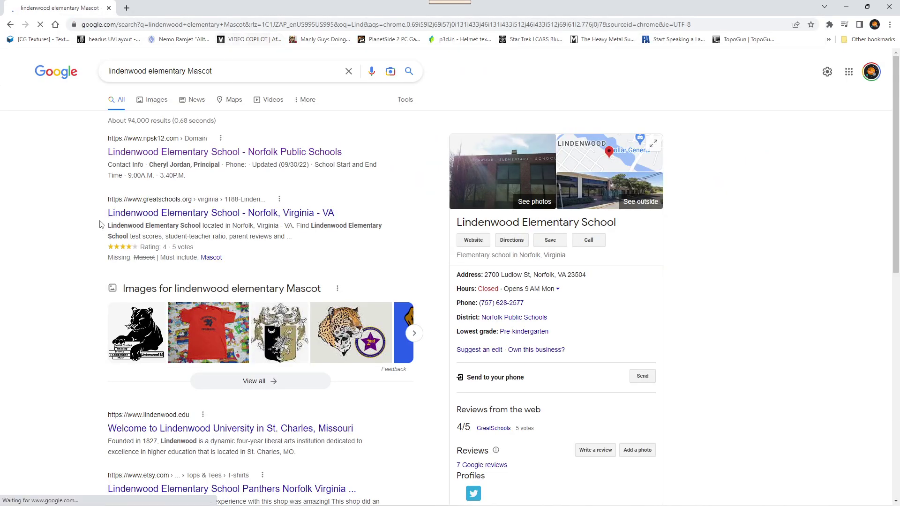
Open the panther mascot image result, preview the related circular Lindenwood ES logo from Twitter, and copy that image.
{"action": "left_click", "coordinate": [126, 334]}
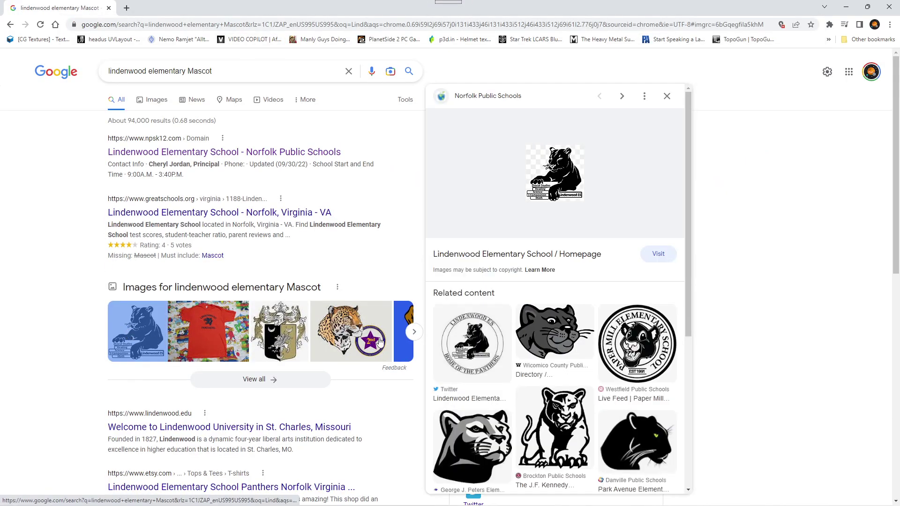
{"action": "scroll", "coordinate": [553, 337], "scroll_direction": "down", "scroll_amount": 2}
{"action": "left_click", "coordinate": [471, 253]}
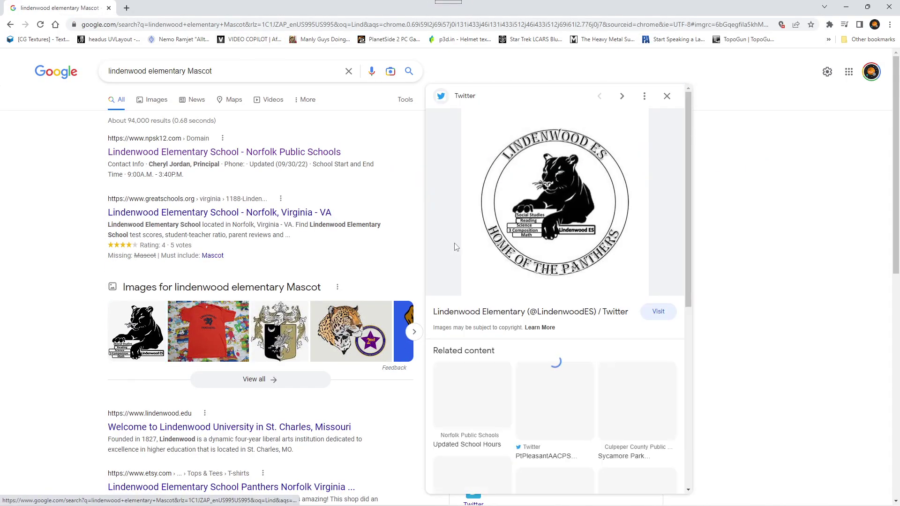
{"action": "right_click", "coordinate": [566, 188]}
{"action": "right_click", "coordinate": [535, 189]}
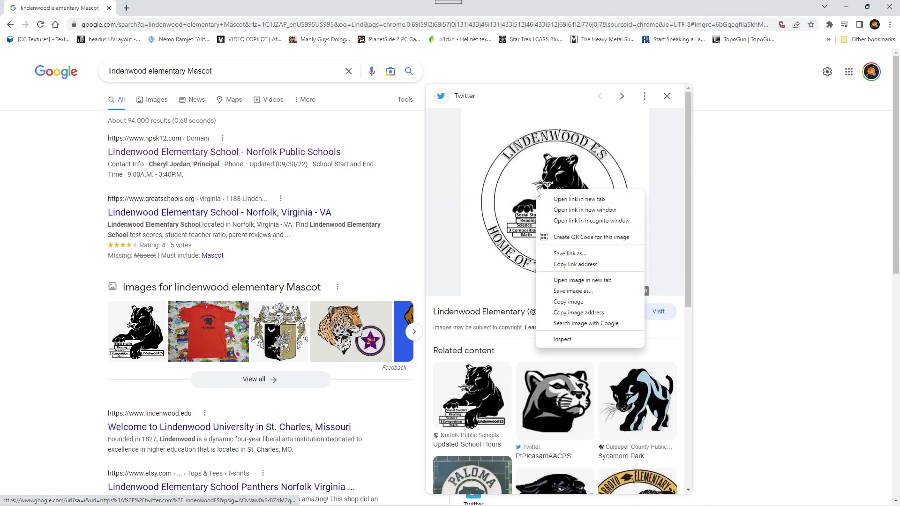
{"action": "left_click", "coordinate": [550, 303]}
Switch back to Illustrator, paste the copied circular logo image onto the empty artboard, and deselect it.
{"action": "mouse_move", "coordinate": [297, 500]}
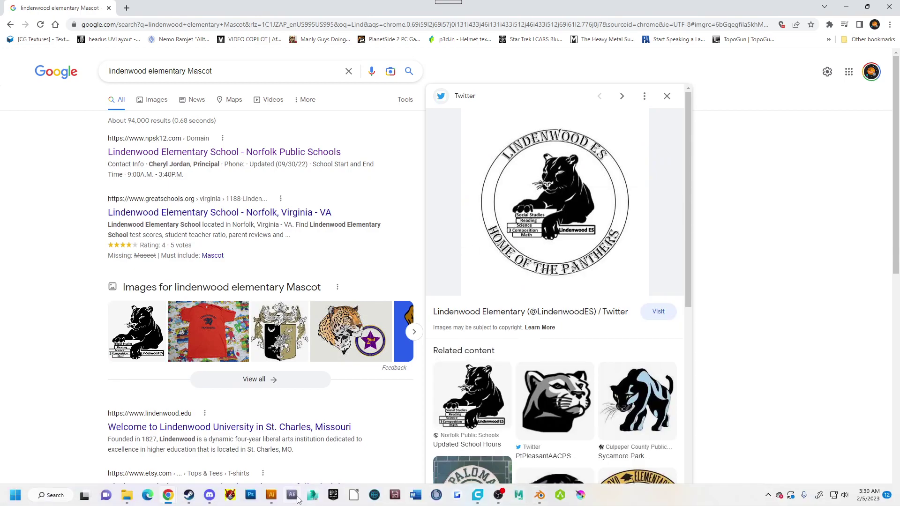
{"action": "left_click", "coordinate": [272, 495]}
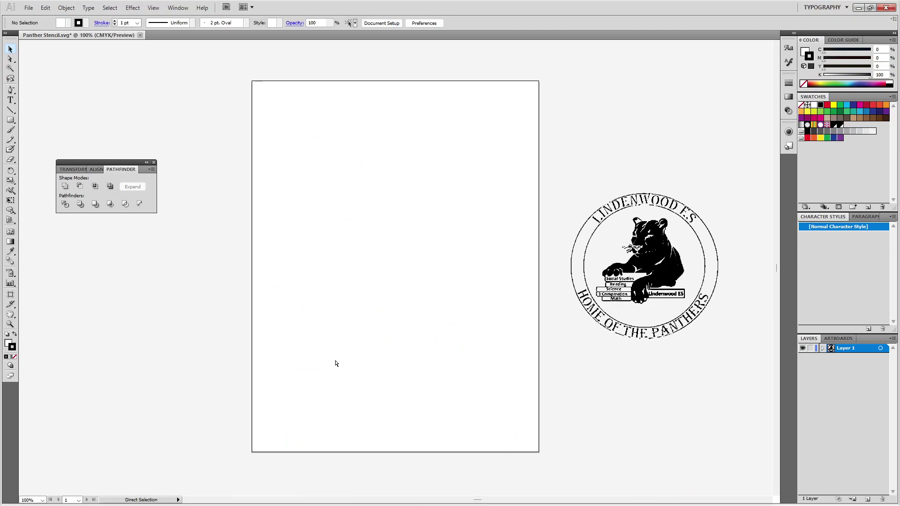
{"action": "key", "text": "ctrl+v"}
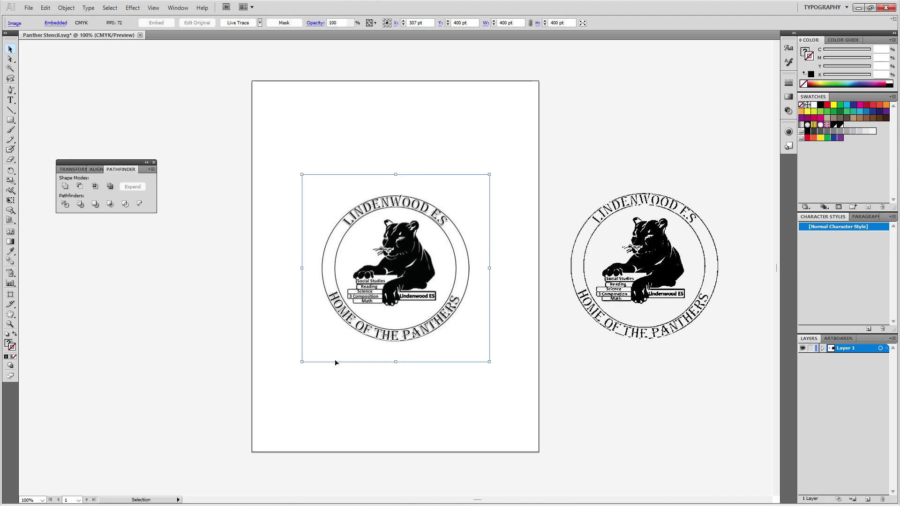
{"action": "right_click", "coordinate": [357, 335]}
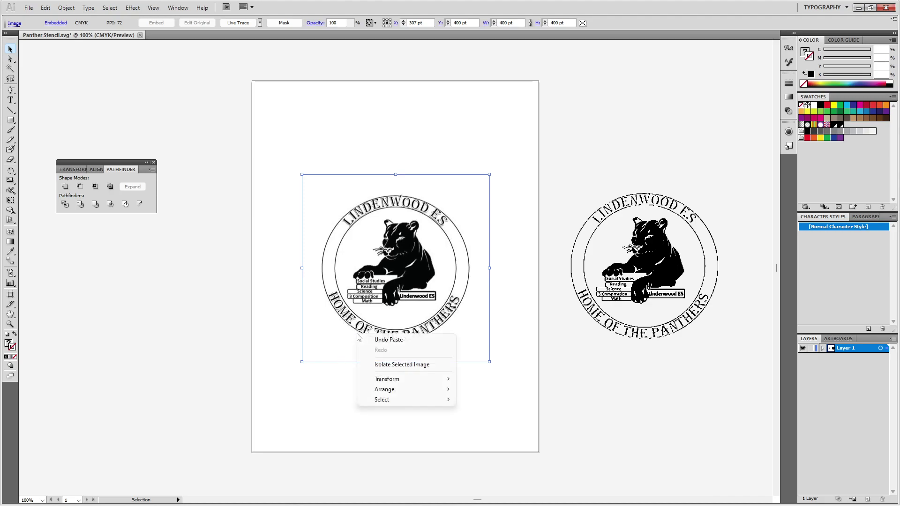
{"action": "left_click", "coordinate": [276, 460]}
{"action": "mouse_move", "coordinate": [167, 495]}
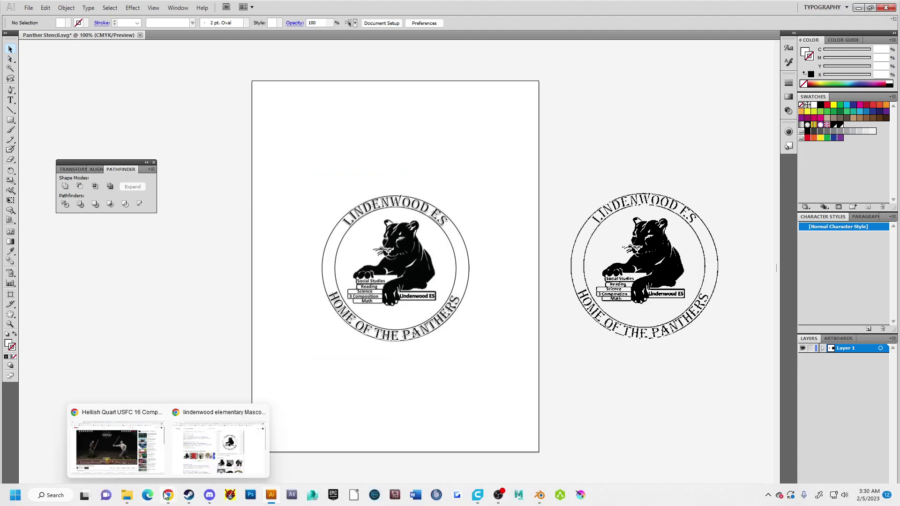
Switch to the Chrome mascot search, bring up the available actions for the circular logo image, and return to Illustrator.
{"action": "left_click", "coordinate": [220, 440]}
{"action": "right_click", "coordinate": [566, 214]}
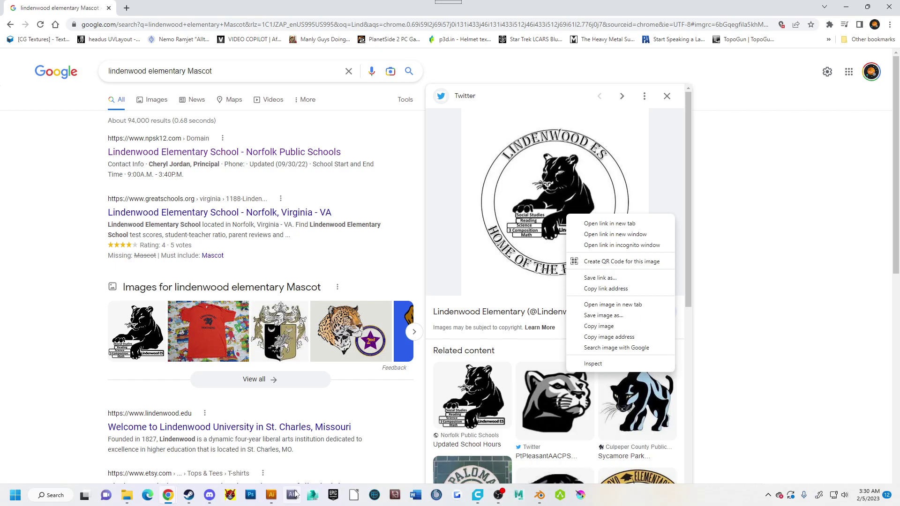
{"action": "left_click", "coordinate": [271, 496]}
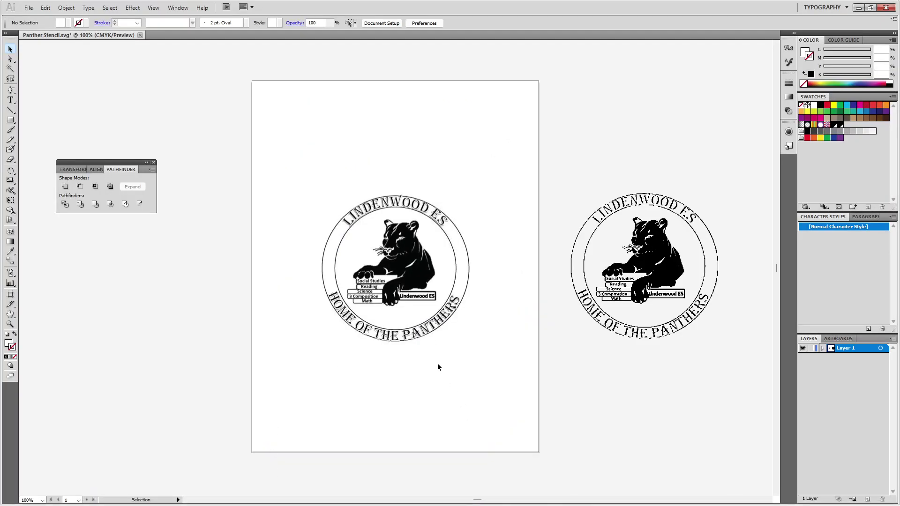
Examine the pasted circular logo up close and compare it with the traced copy beside the artboard.
{"action": "left_click", "coordinate": [402, 289]}
{"action": "left_click", "coordinate": [401, 289]}
{"action": "left_click", "coordinate": [471, 406]}
{"action": "left_click", "coordinate": [401, 318]}
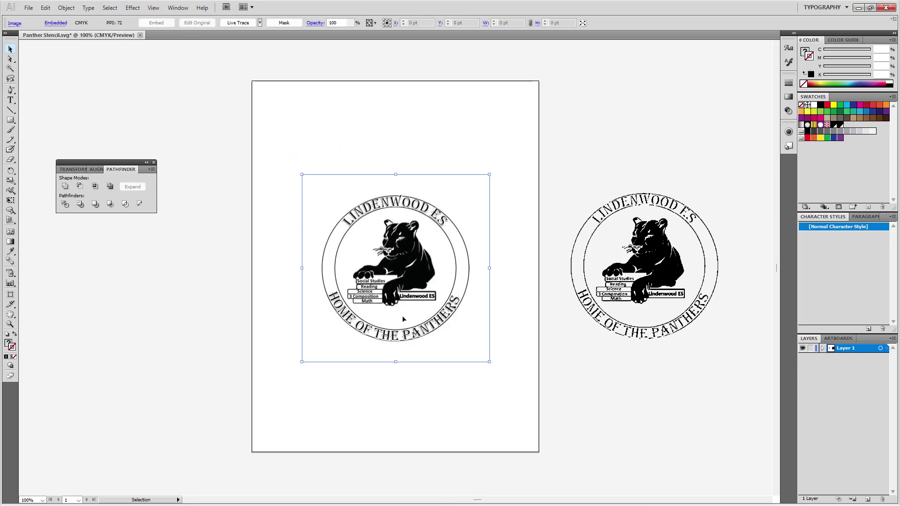
{"action": "key", "text": "a"}
{"action": "key", "text": "ctrl+equal"}
{"action": "key", "text": "ctrl+equal"}
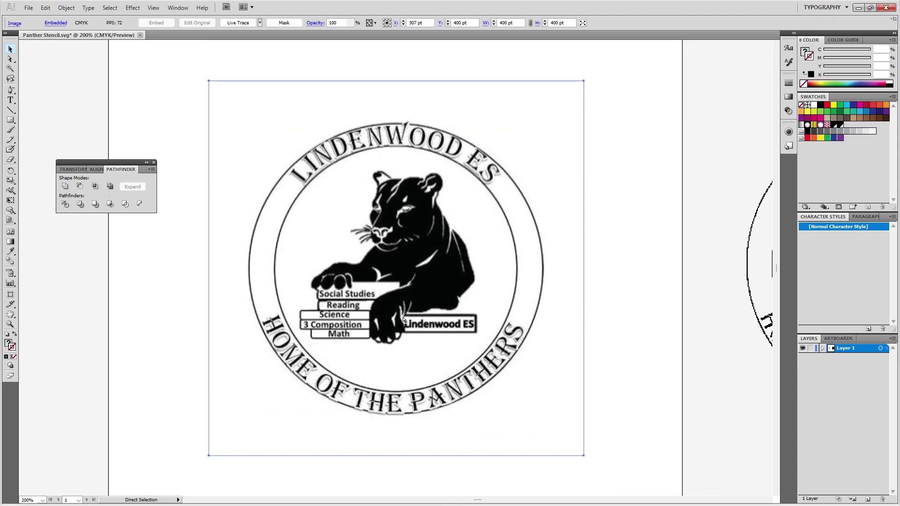
{"action": "key", "text": "ctrl+minus"}
{"action": "key", "text": "ctrl+minus"}
{"action": "key", "text": "v"}
{"action": "key", "text": "ctrl+equal"}
{"action": "key", "text": "ctrl+equal"}
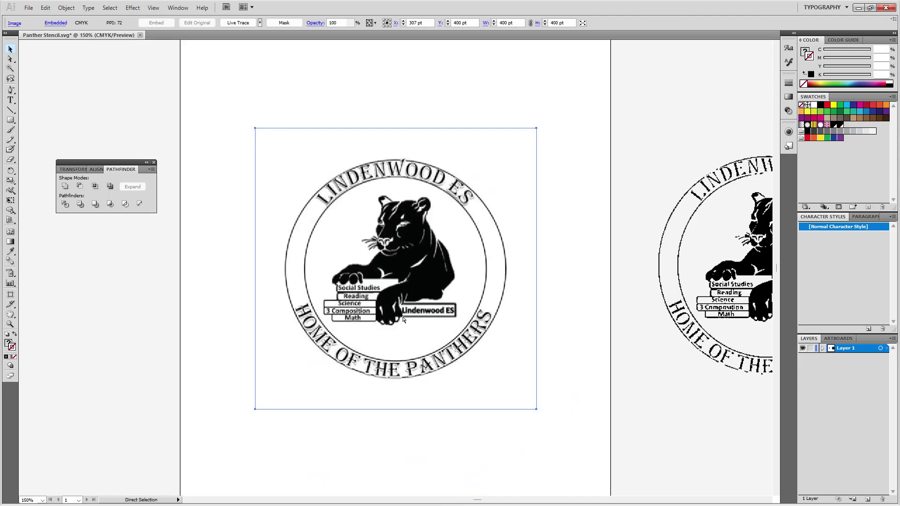
{"action": "left_click", "coordinate": [657, 343]}
{"action": "left_click", "coordinate": [439, 309]}
{"action": "key", "text": "a"}
{"action": "key", "text": "ctrl+minus"}
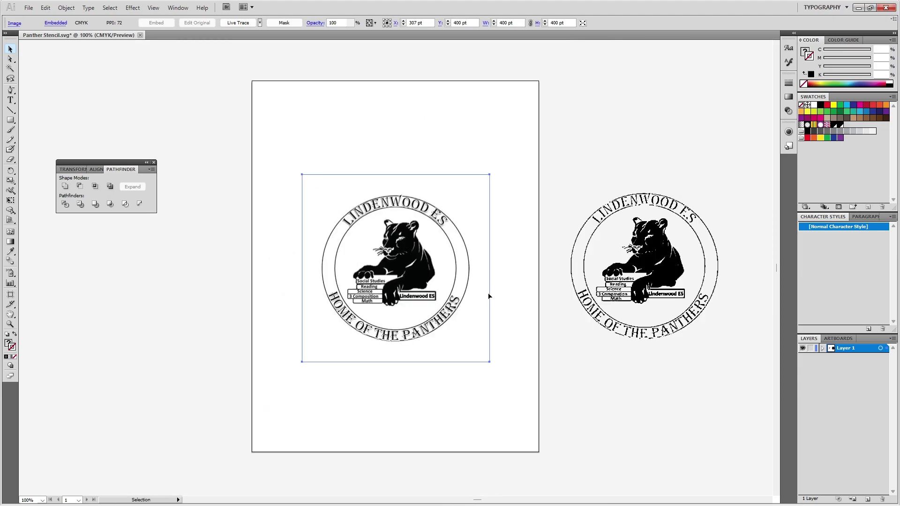
{"action": "left_click", "coordinate": [654, 258]}
{"action": "left_click", "coordinate": [575, 393]}
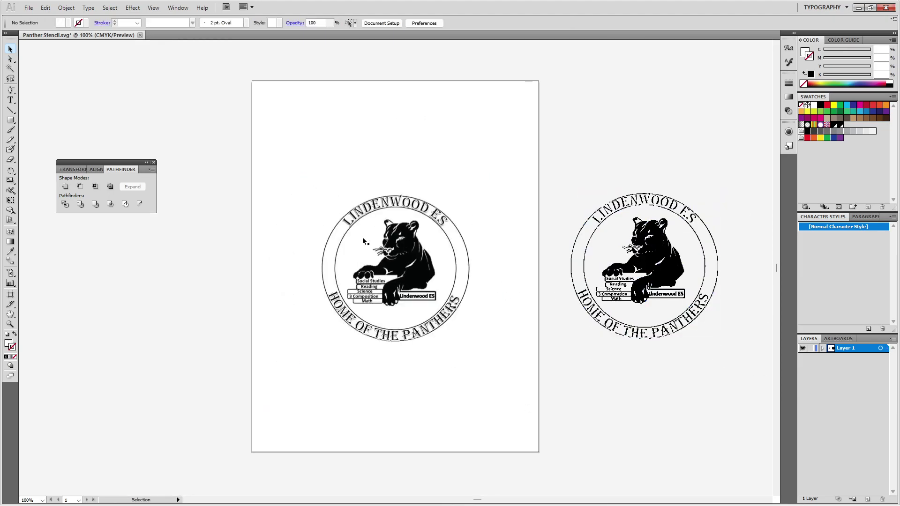
{"action": "left_click", "coordinate": [415, 274]}
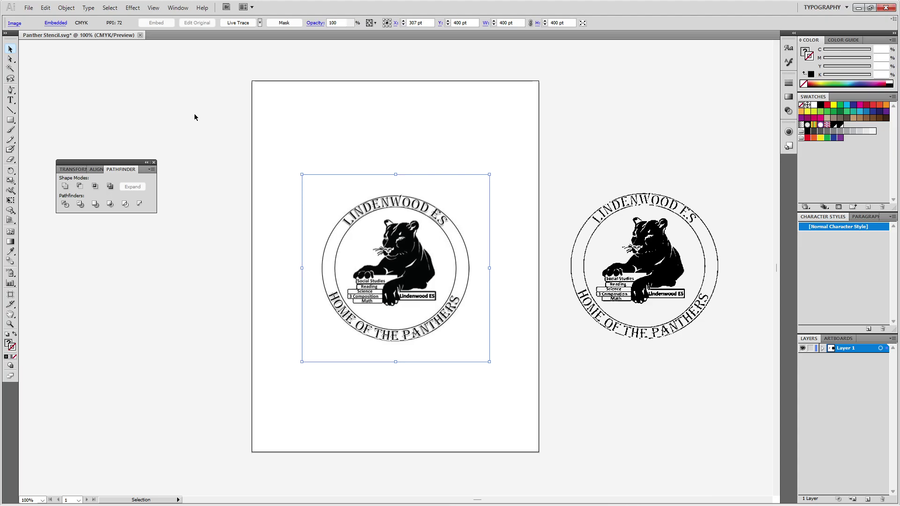
{"action": "left_click", "coordinate": [384, 107]}
{"action": "left_click", "coordinate": [396, 238]}
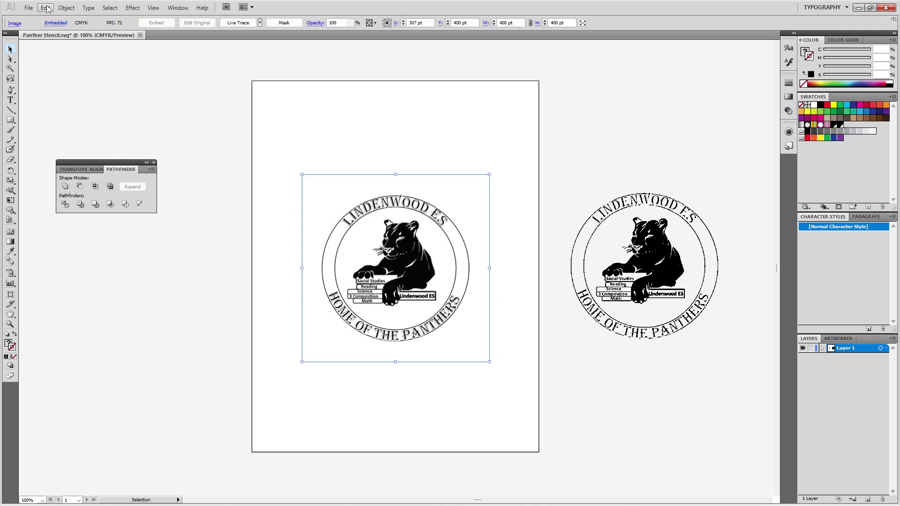
{"action": "left_click", "coordinate": [66, 8]}
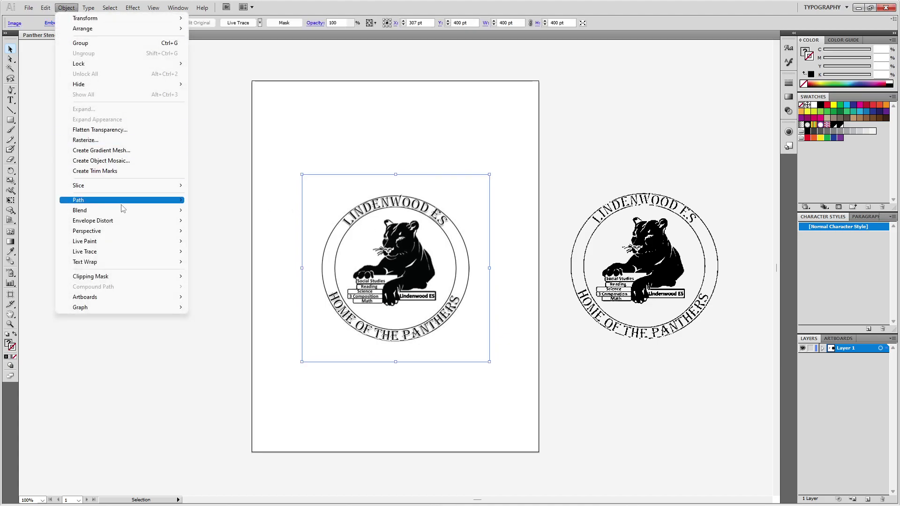
{"action": "mouse_move", "coordinate": [133, 244]}
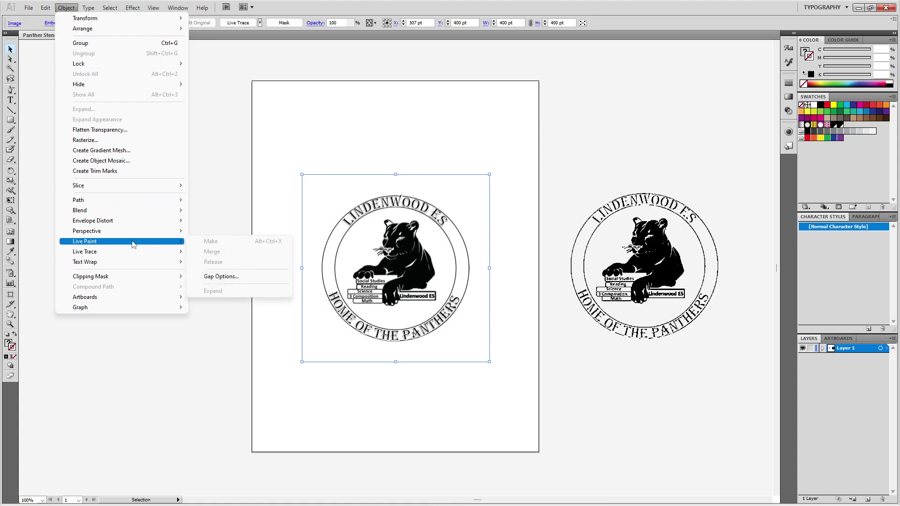
{"action": "left_click", "coordinate": [512, 225]}
{"action": "key", "text": "shift+ctrl+F9"}
Select the pasted logo on the artboard, open its Live Trace tracing options, and turn on the preview.
{"action": "left_click", "coordinate": [303, 192]}
{"action": "left_click", "coordinate": [66, 7]}
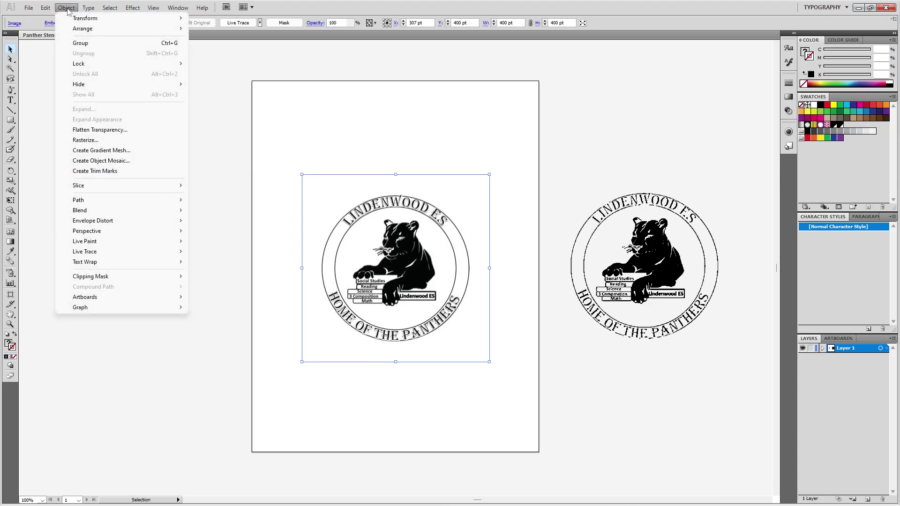
{"action": "mouse_move", "coordinate": [102, 258]}
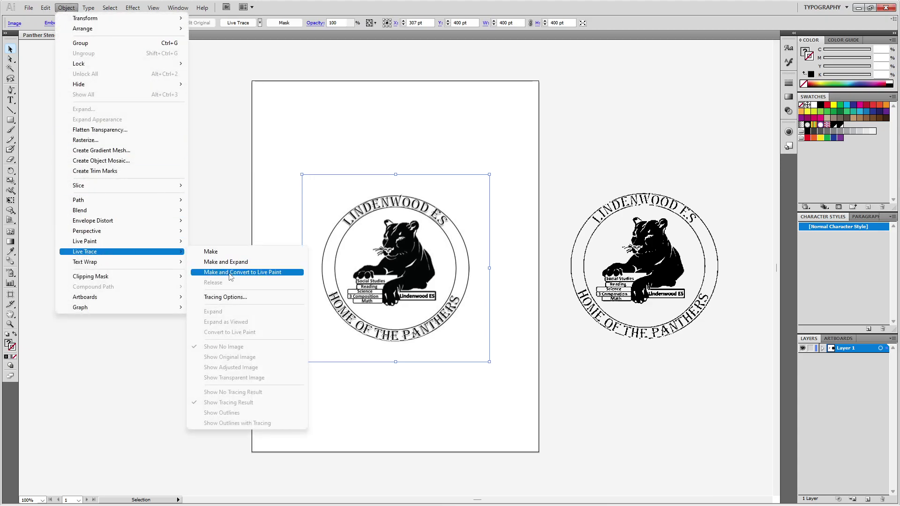
{"action": "left_click", "coordinate": [229, 297]}
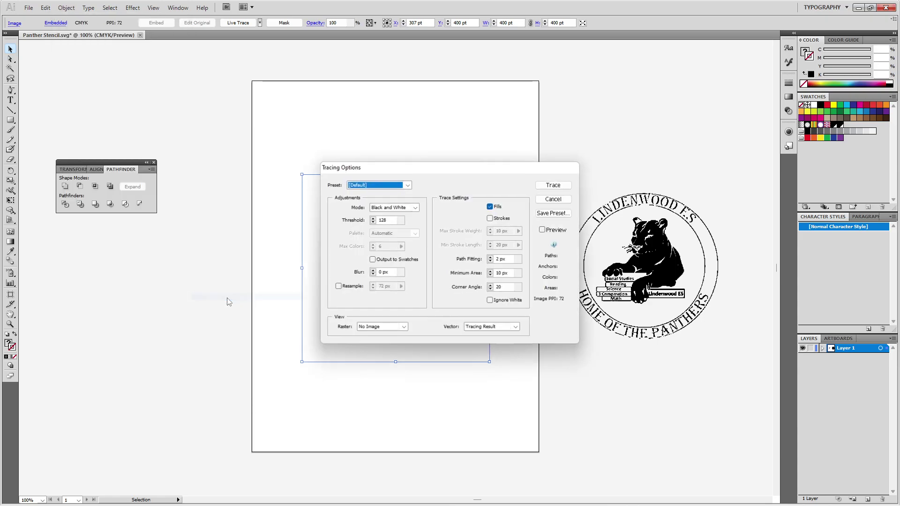
{"action": "mouse_move", "coordinate": [414, 173]}
{"action": "left_mouse_down"}
{"action": "mouse_move", "coordinate": [328, 148]}
{"action": "mouse_move", "coordinate": [173, 207]}
{"action": "mouse_move", "coordinate": [620, 189]}
{"action": "left_mouse_up"}
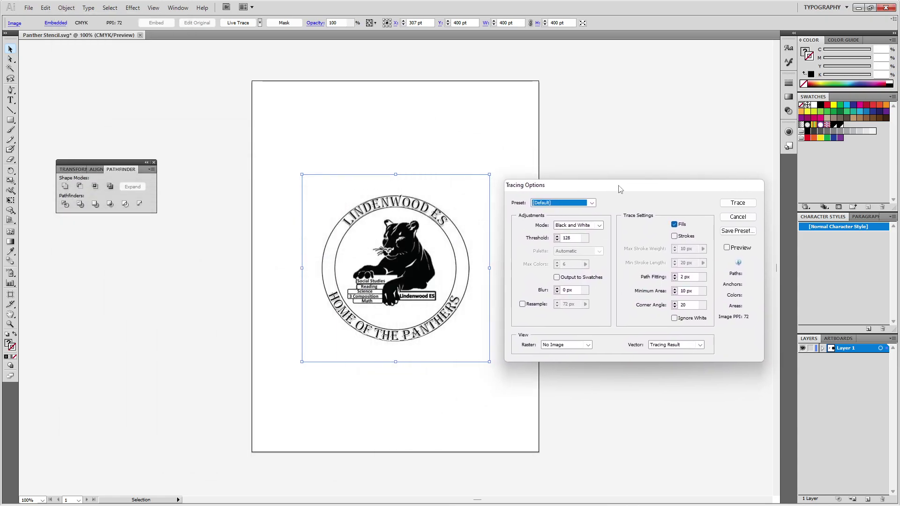
{"action": "left_click", "coordinate": [726, 248]}
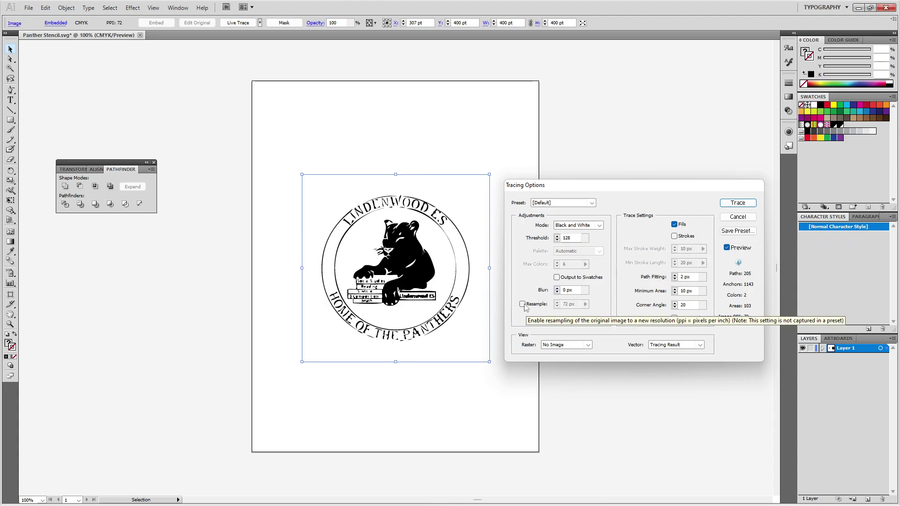
Enable resampling for the trace and set its value to 600 px.
{"action": "left_click", "coordinate": [523, 304]}
{"action": "double_click", "coordinate": [572, 304]}
{"action": "left_click", "coordinate": [567, 305]}
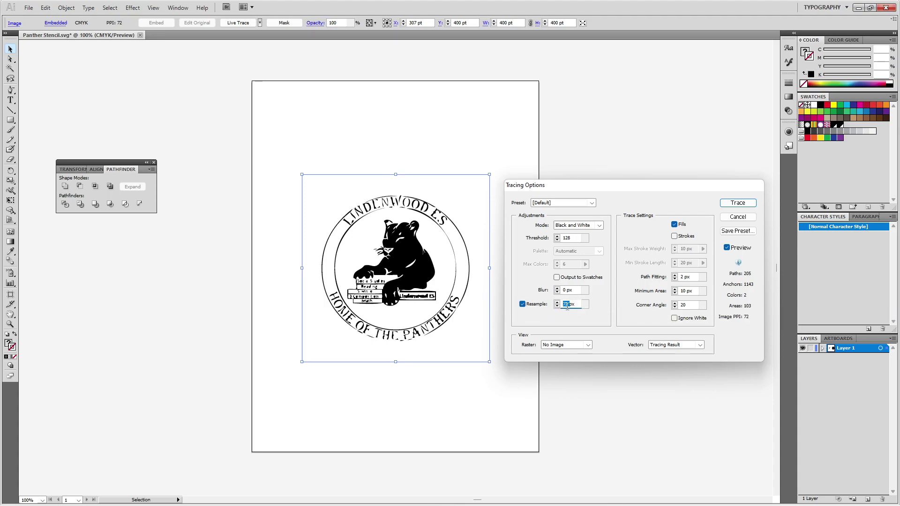
{"action": "type", "text": "600"}
{"action": "left_click_drag", "start_coordinate": [670, 189], "coordinate": [677, 178]}
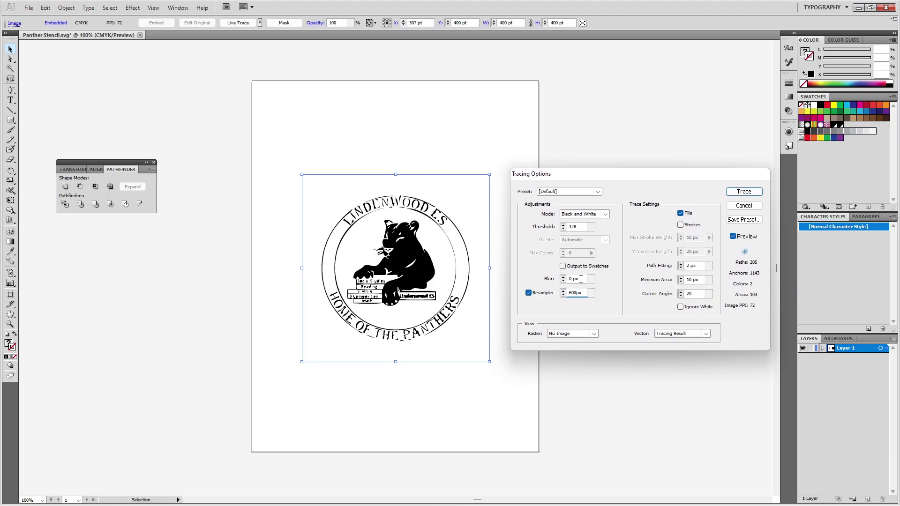
{"action": "left_click", "coordinate": [580, 278]}
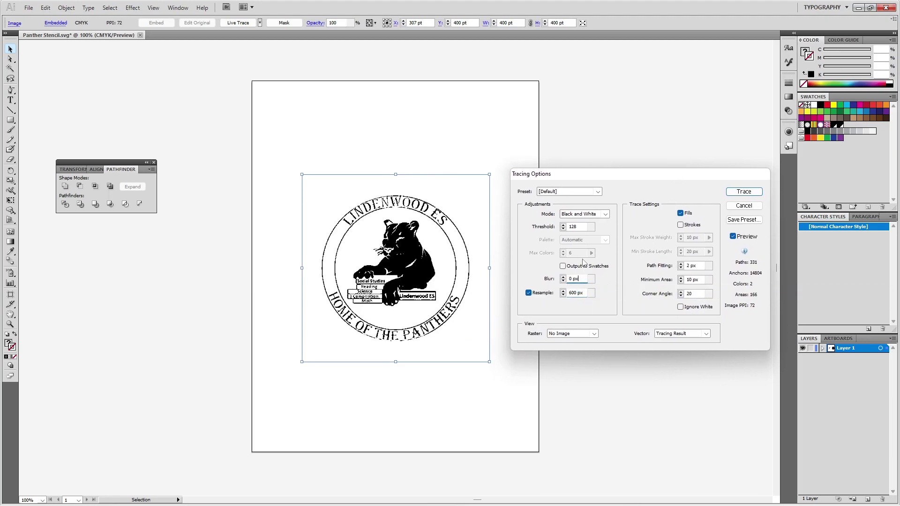
Adjust the trace blur in small increments, settling on 0.3 px.
{"action": "left_click", "coordinate": [563, 277]}
{"action": "left_click", "coordinate": [563, 277]}
{"action": "left_click", "coordinate": [563, 277]}
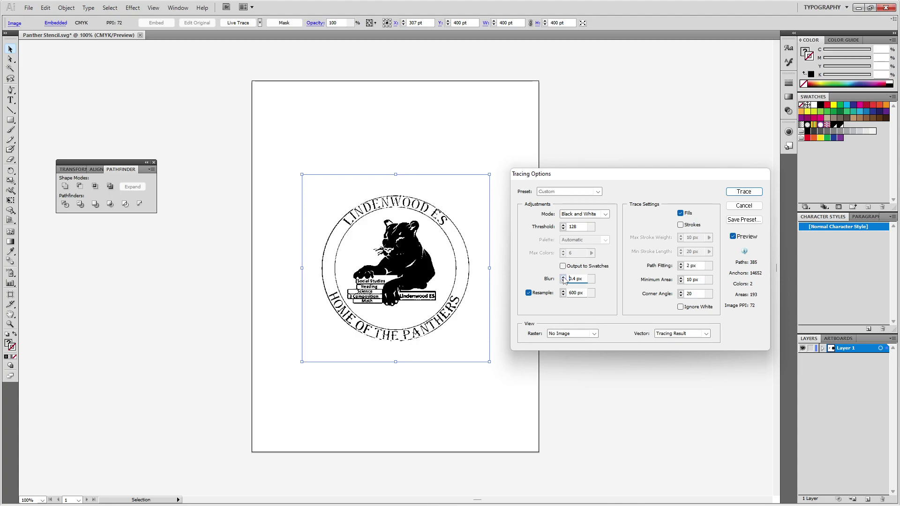
{"action": "left_click", "coordinate": [563, 277]}
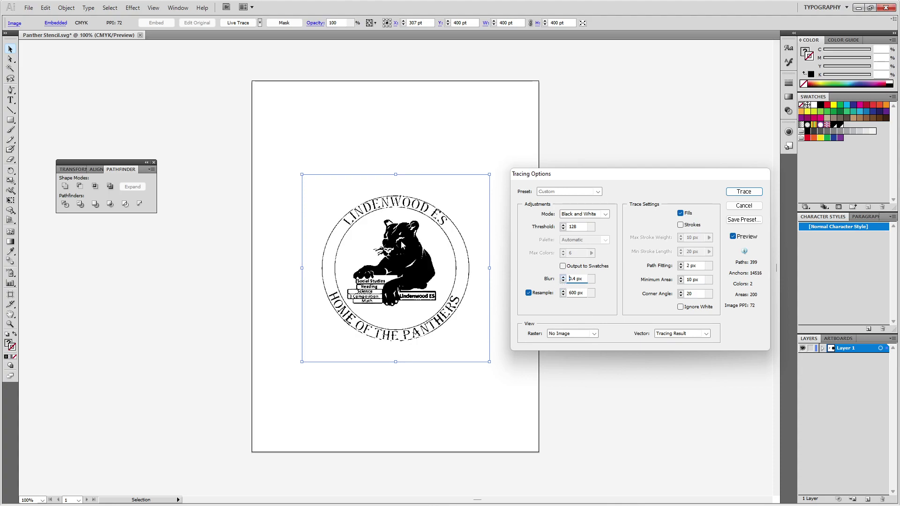
{"action": "left_click", "coordinate": [563, 282]}
{"action": "left_click", "coordinate": [563, 281]}
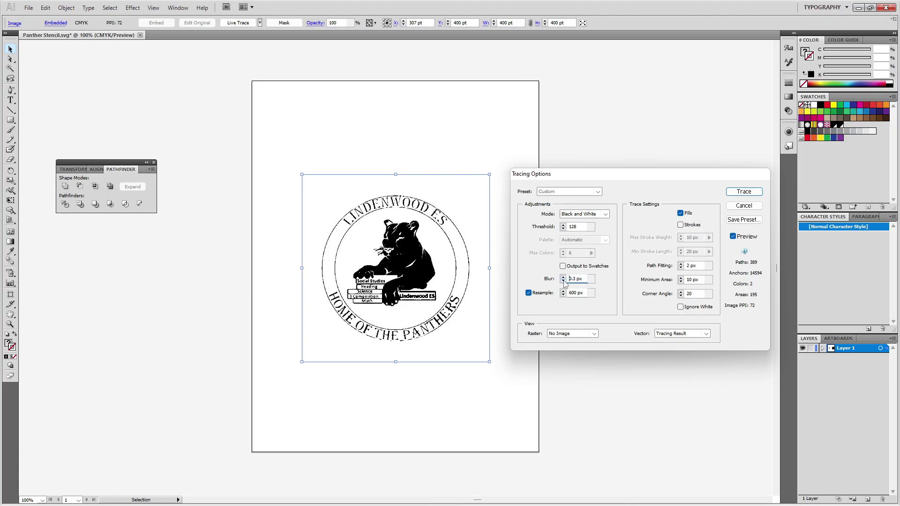
Try a trace threshold of 110, and settle on 80.
{"action": "double_click", "coordinate": [574, 227]}
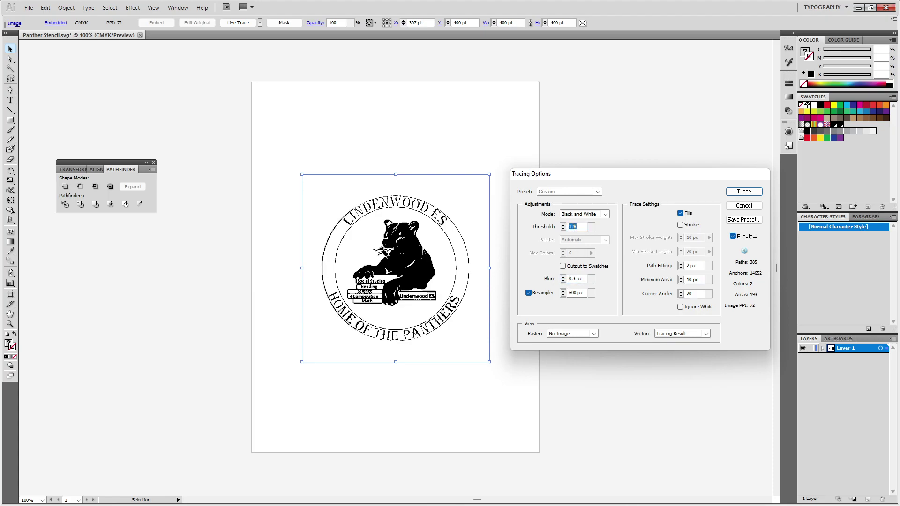
{"action": "type", "text": "110"}
{"action": "left_click", "coordinate": [582, 281]}
{"action": "double_click", "coordinate": [578, 226]}
{"action": "type", "text": "80"}
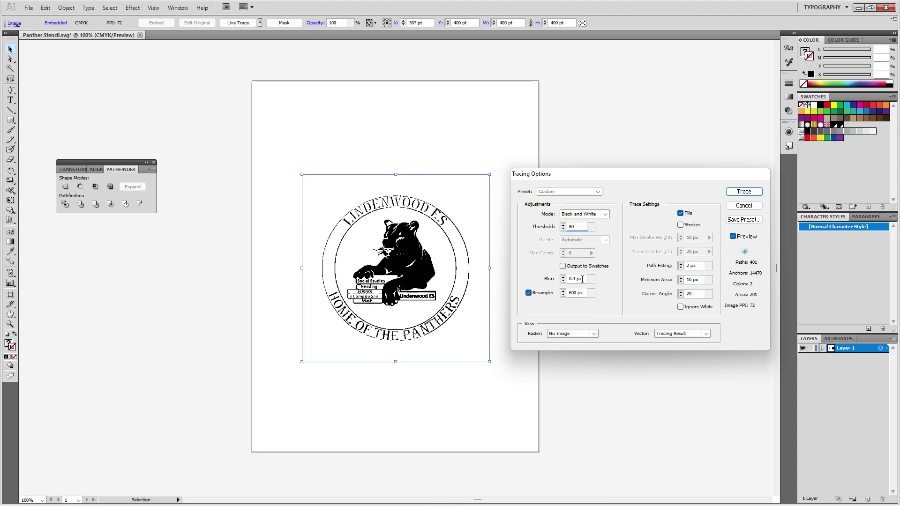
{"action": "left_click", "coordinate": [582, 280]}
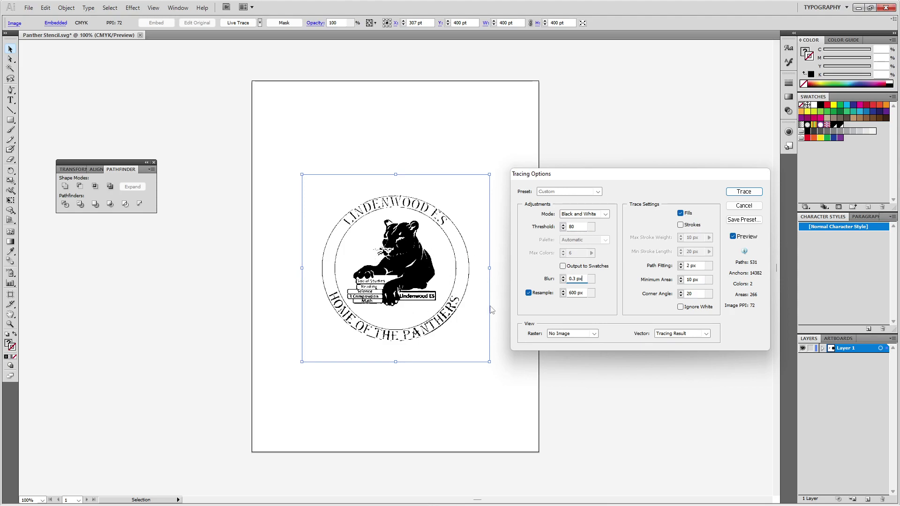
Show the original image as the raster view of the trace, and set the view back to No Image.
{"action": "left_click", "coordinate": [594, 334]}
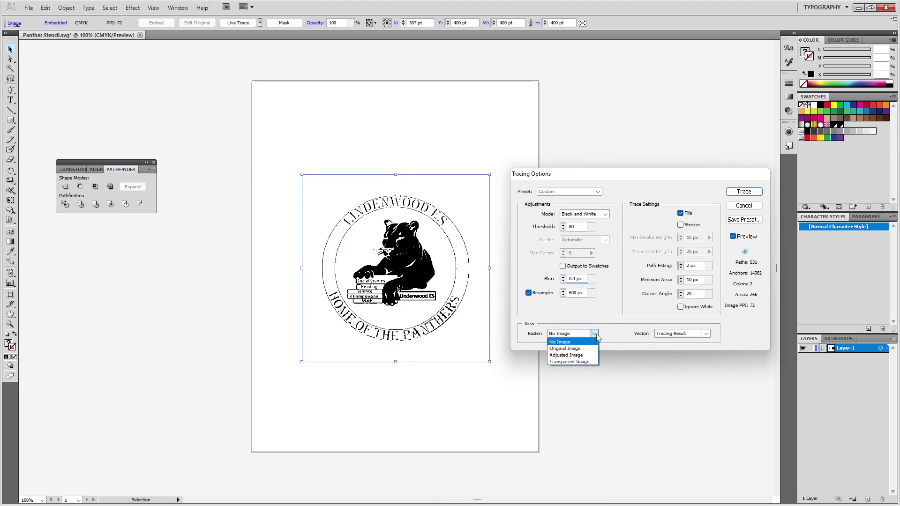
{"action": "left_click", "coordinate": [587, 349]}
{"action": "left_click", "coordinate": [594, 334]}
{"action": "left_click", "coordinate": [589, 341]}
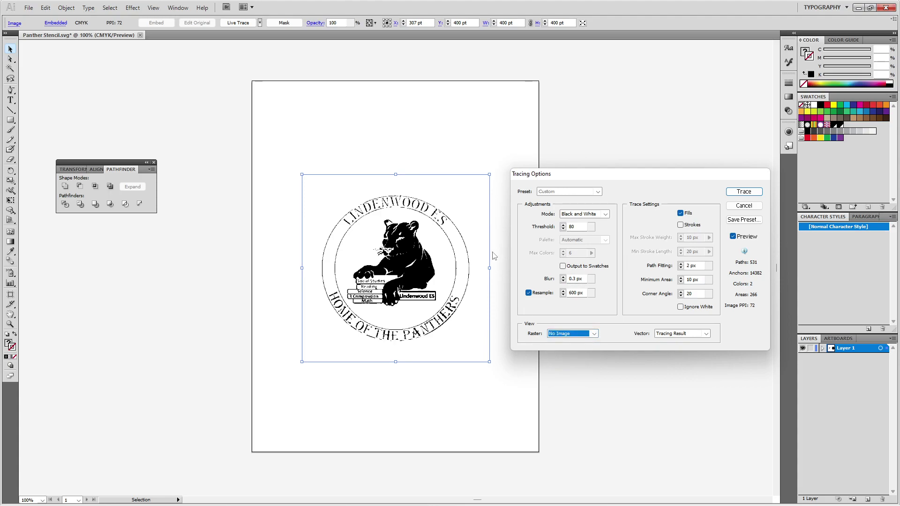
Compare the trace preview with strokes and fills toggled, leaving both Strokes and Fills enabled.
{"action": "left_click", "coordinate": [682, 228]}
{"action": "left_click", "coordinate": [681, 226]}
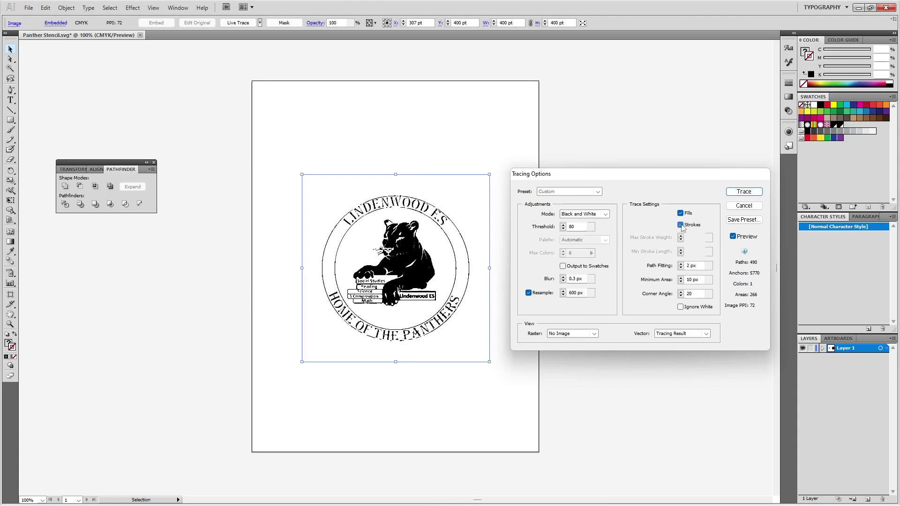
{"action": "left_click", "coordinate": [681, 225]}
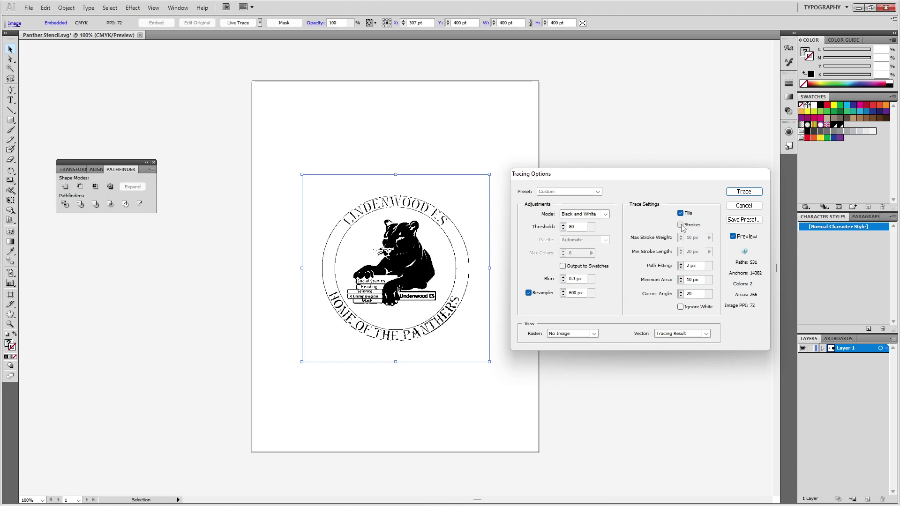
{"action": "left_click", "coordinate": [681, 226]}
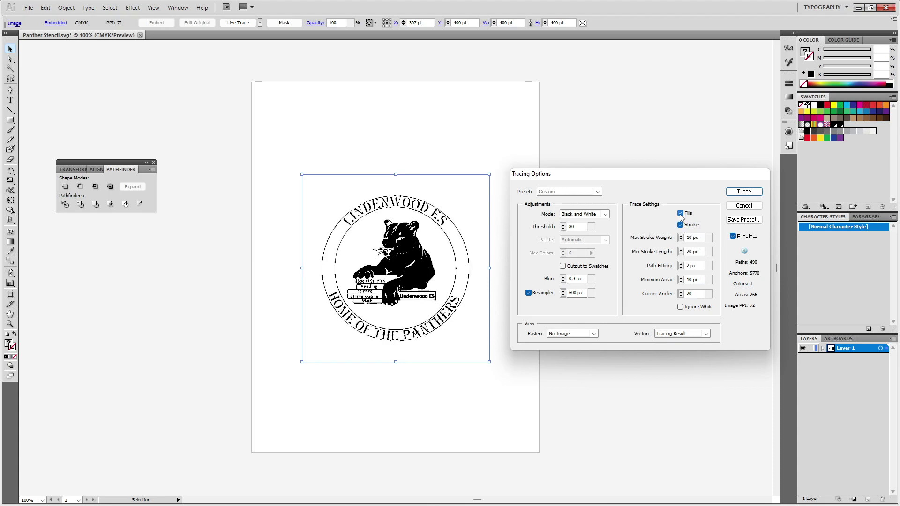
{"action": "left_click", "coordinate": [680, 213]}
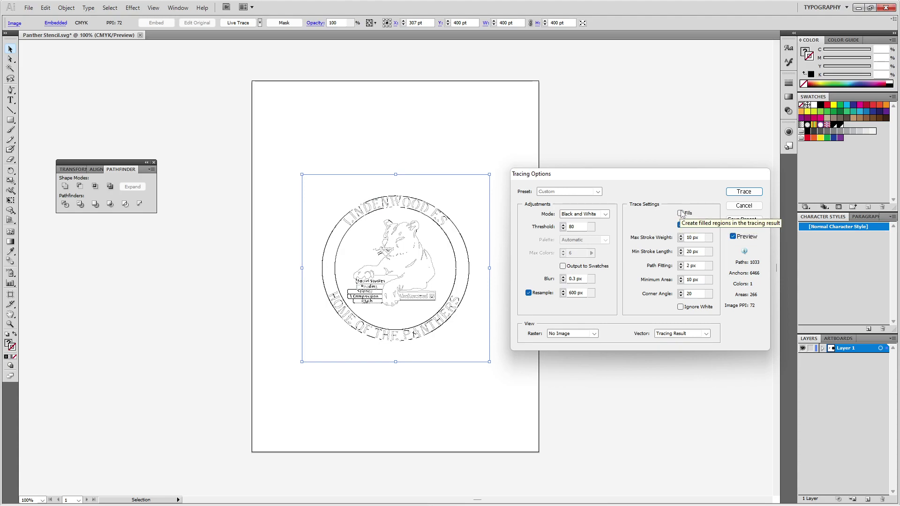
{"action": "left_click", "coordinate": [680, 213]}
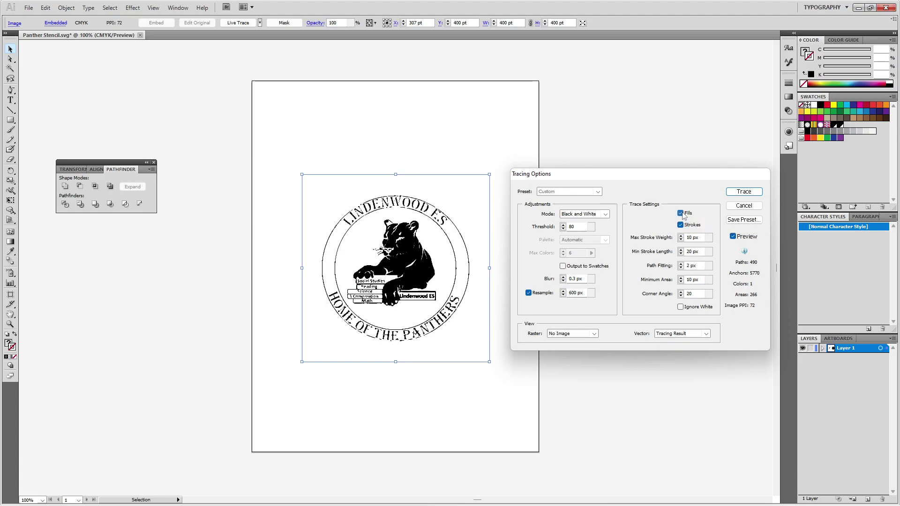
Set the maximum stroke weight to 20 px, trace the logo with these settings, and reselect the traced result.
{"action": "double_click", "coordinate": [693, 237]}
{"action": "type", "text": "2"}
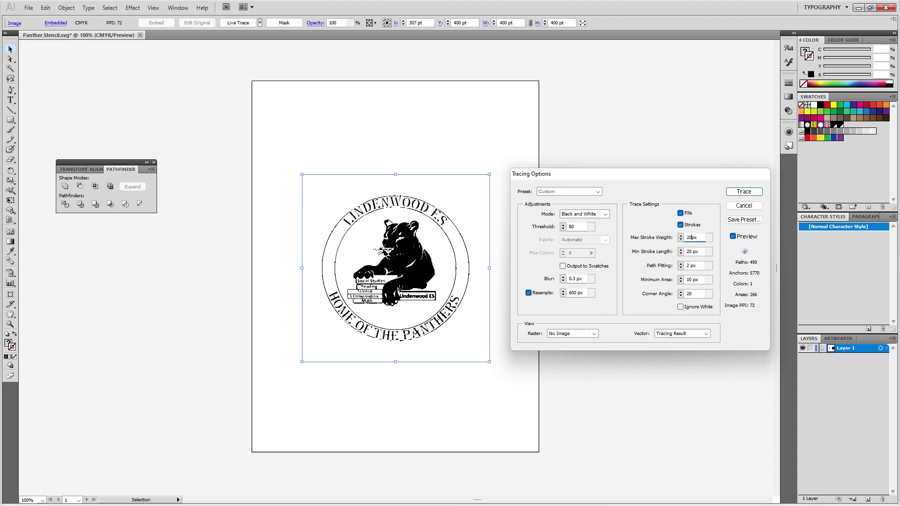
{"action": "key", "text": "Return"}
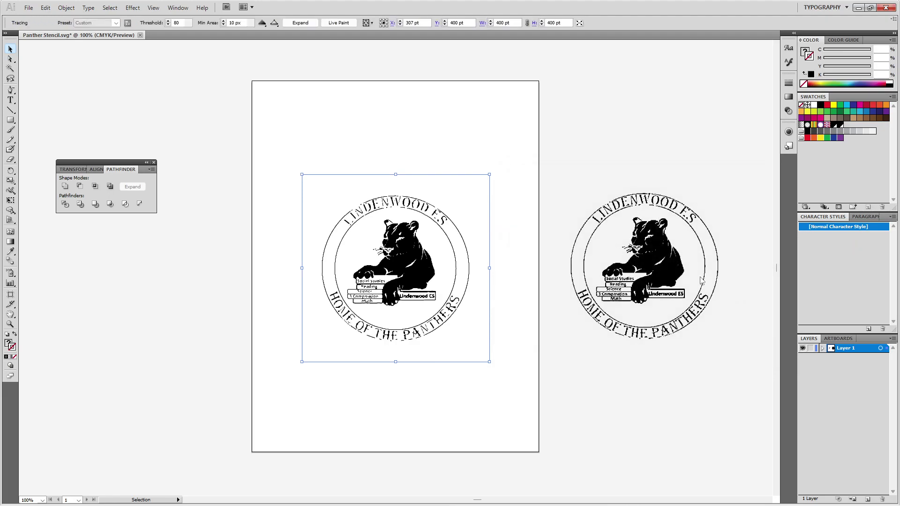
{"action": "left_click", "coordinate": [536, 313]}
{"action": "left_click", "coordinate": [426, 267]}
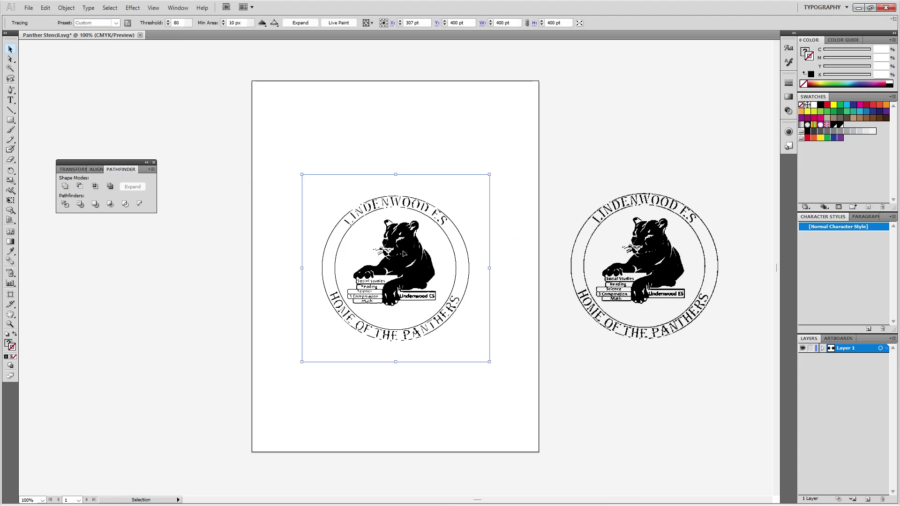
{"action": "double_click", "coordinate": [414, 253]}
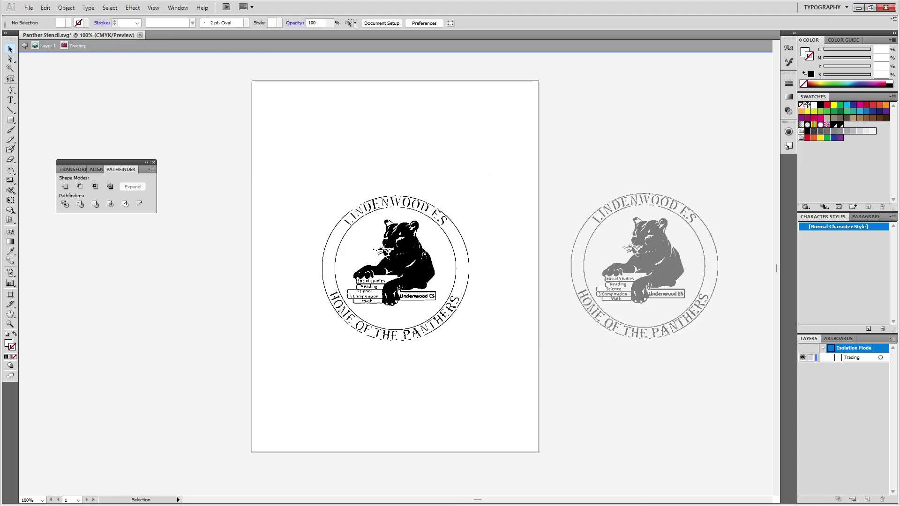
{"action": "left_click", "coordinate": [474, 208]}
{"action": "left_click_drag", "start_coordinate": [473, 208], "coordinate": [539, 307]}
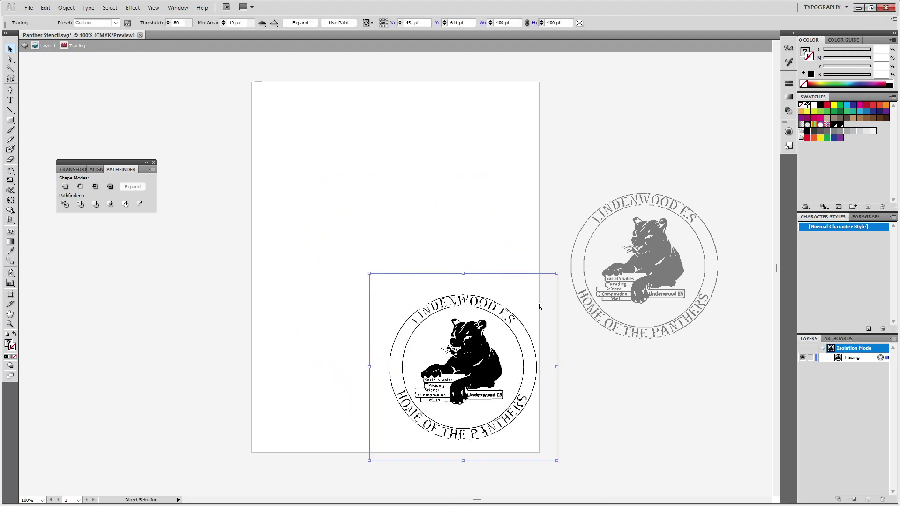
{"action": "key", "text": "ctrl+z"}
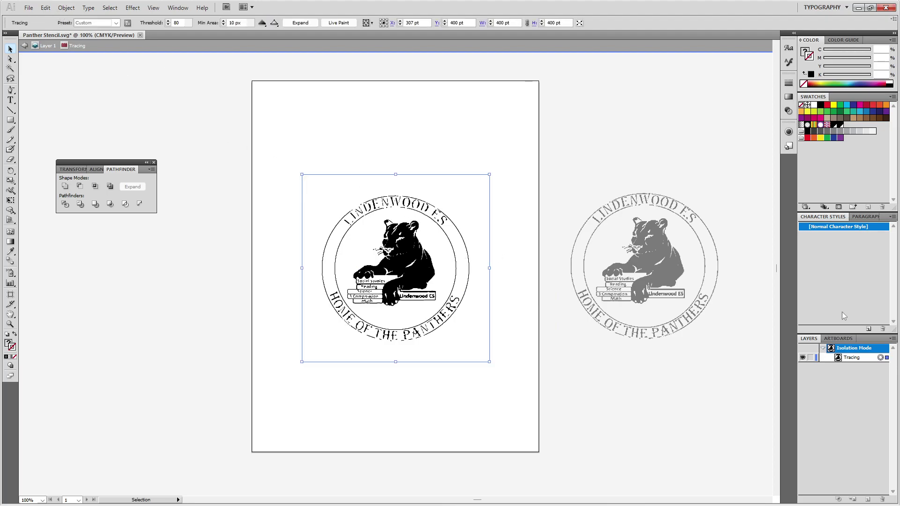
{"action": "double_click", "coordinate": [518, 146]}
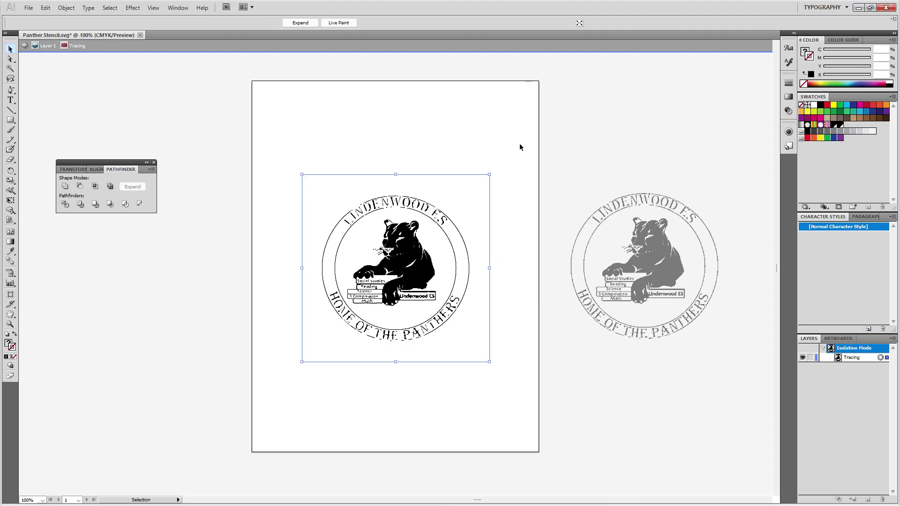
Convert the traced panther logo on the artboard into a Live Paint group.
{"action": "left_click", "coordinate": [420, 232]}
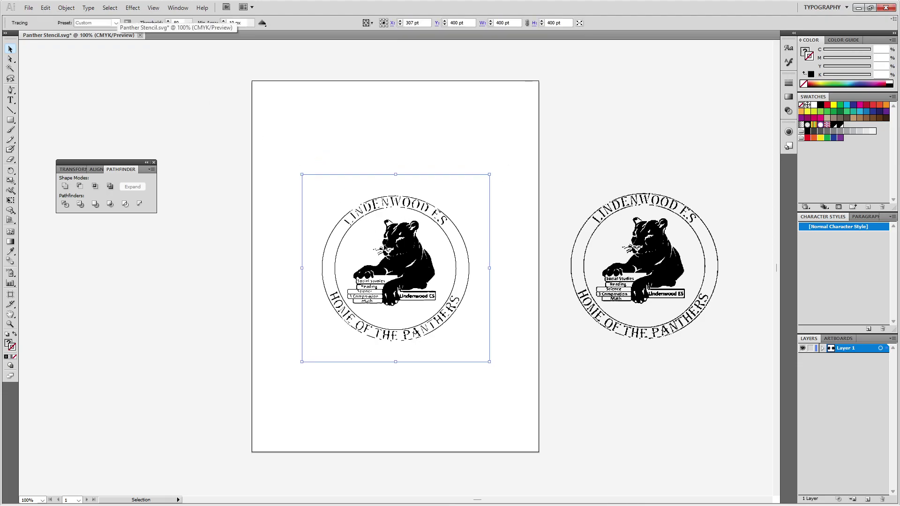
{"action": "left_click", "coordinate": [66, 7]}
{"action": "mouse_move", "coordinate": [146, 245]}
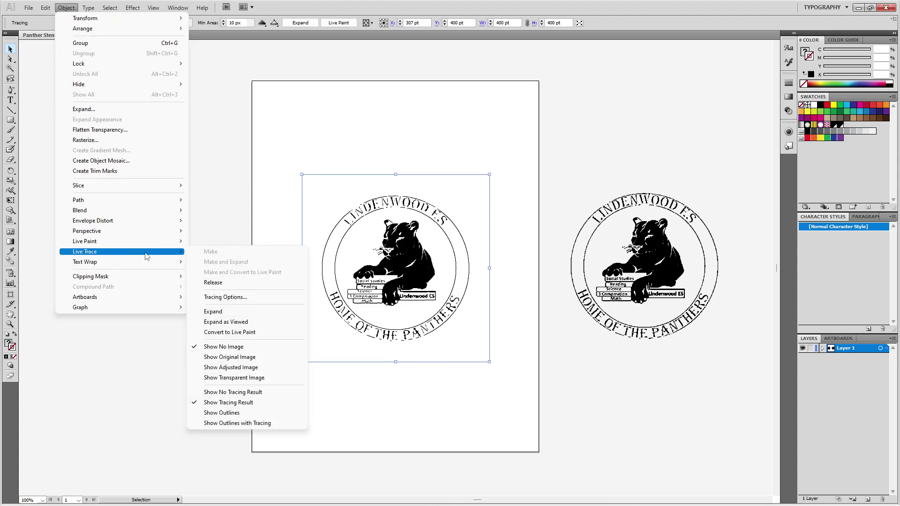
{"action": "left_click", "coordinate": [206, 242]}
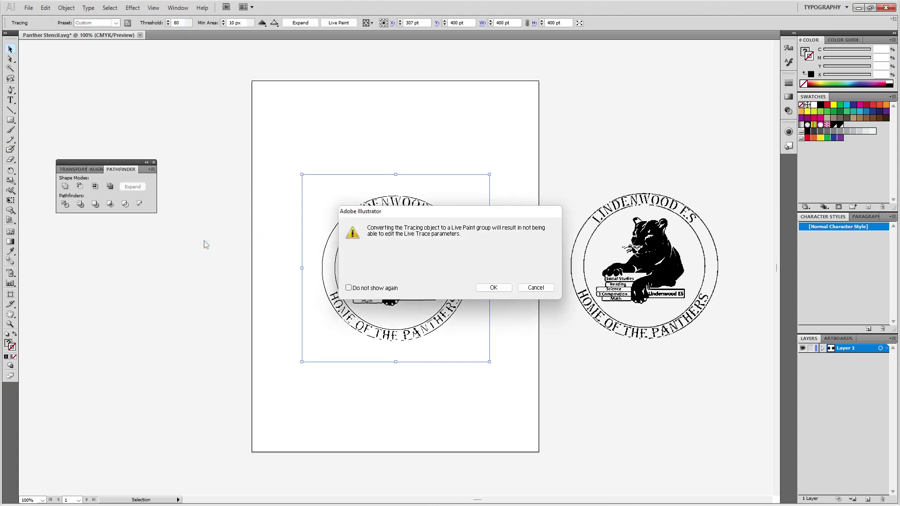
{"action": "left_click", "coordinate": [503, 292]}
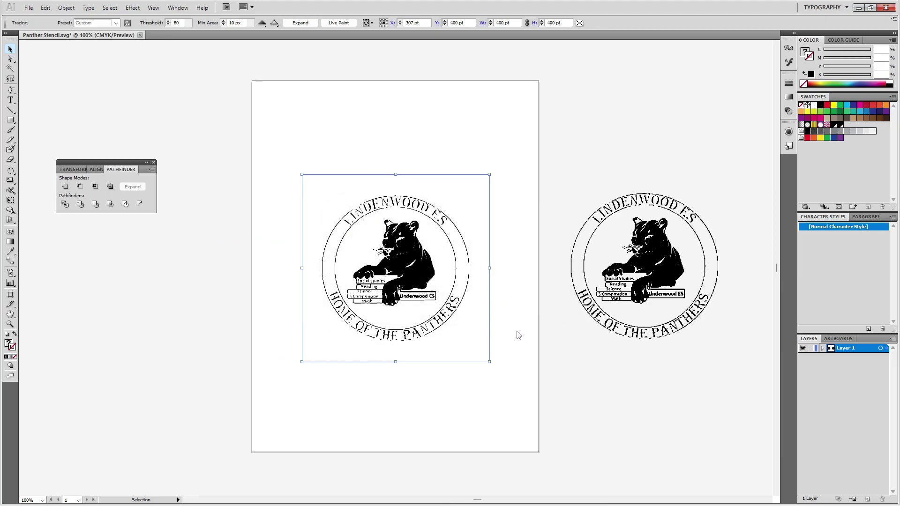
{"action": "left_click", "coordinate": [459, 283]}
{"action": "left_click", "coordinate": [456, 274]}
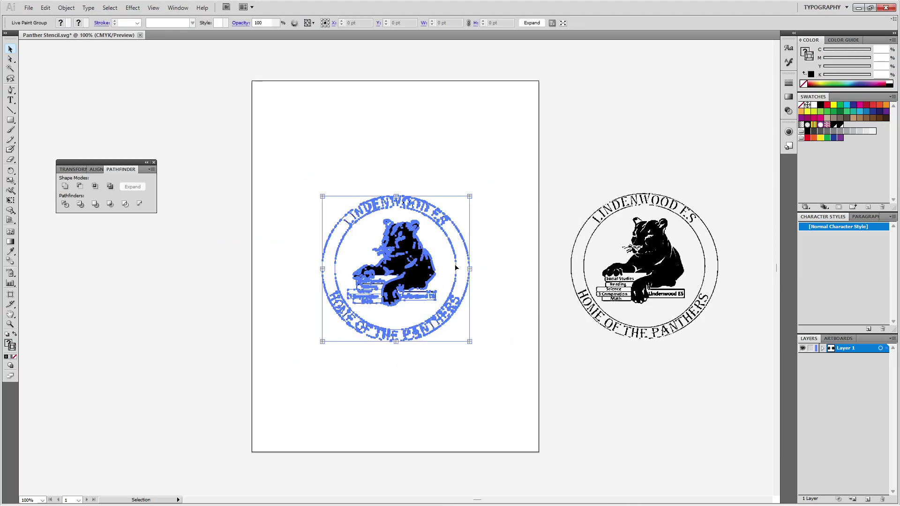
{"action": "left_click", "coordinate": [517, 252]}
{"action": "left_click", "coordinate": [463, 244]}
{"action": "left_click", "coordinate": [490, 239]}
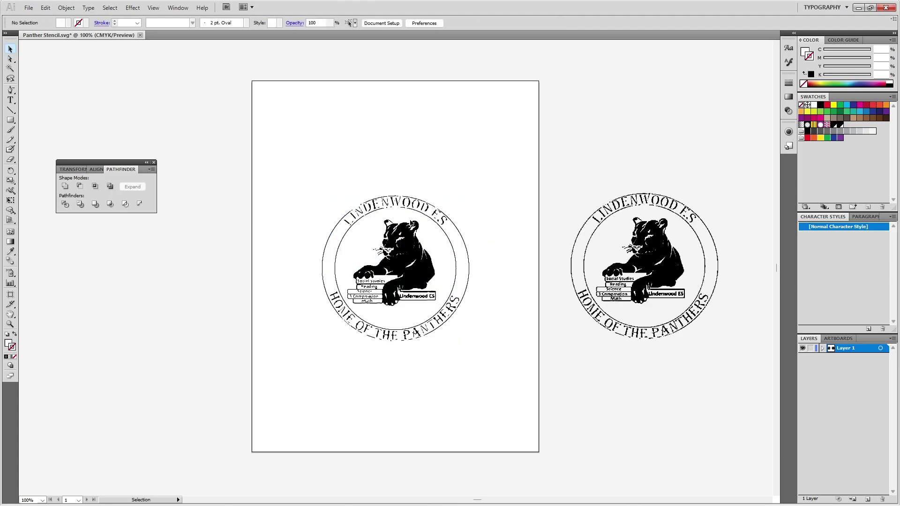
{"action": "left_click", "coordinate": [413, 223]}
{"action": "left_click", "coordinate": [407, 202]}
{"action": "left_click", "coordinate": [461, 236]}
{"action": "left_click", "coordinate": [473, 276]}
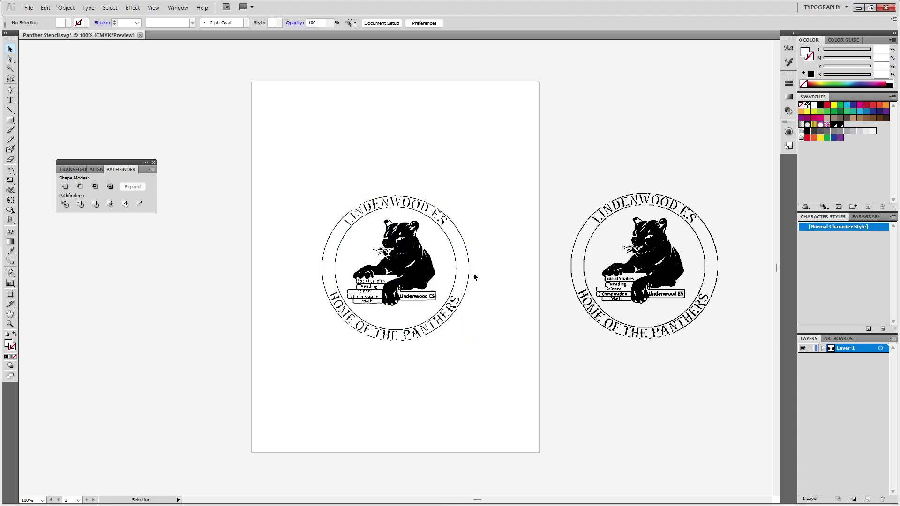
{"action": "left_click", "coordinate": [423, 301]}
{"action": "left_click", "coordinate": [496, 328]}
{"action": "left_click_drag", "start_coordinate": [505, 370], "coordinate": [299, 168]}
{"action": "left_click", "coordinate": [498, 198]}
{"action": "left_click", "coordinate": [613, 216]}
{"action": "left_click", "coordinate": [533, 214]}
{"action": "left_click", "coordinate": [611, 222]}
{"action": "left_click", "coordinate": [346, 159]}
Select the Live Paint logo and save the document as an SVG named Panther Stencil in the Lindenwood Panthers Amulet Example folder.
{"action": "left_click_drag", "start_coordinate": [256, 135], "coordinate": [547, 401]}
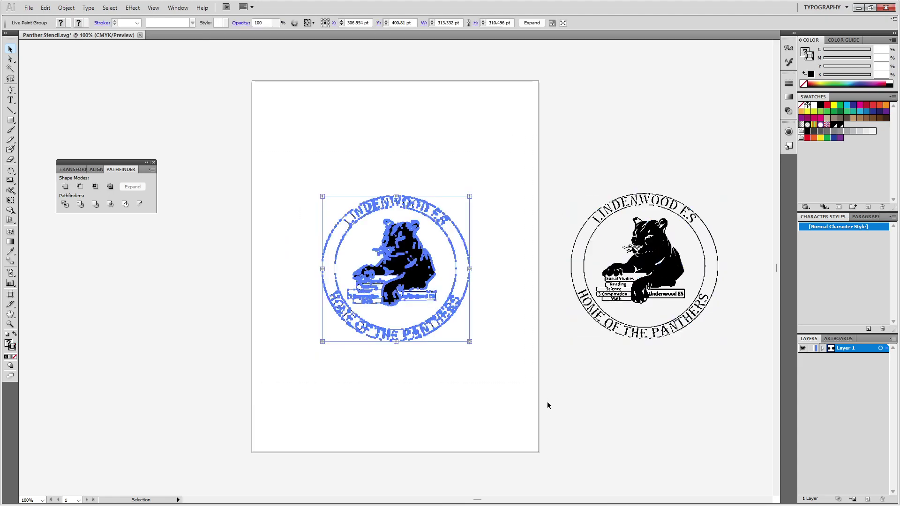
{"action": "left_click", "coordinate": [29, 8]}
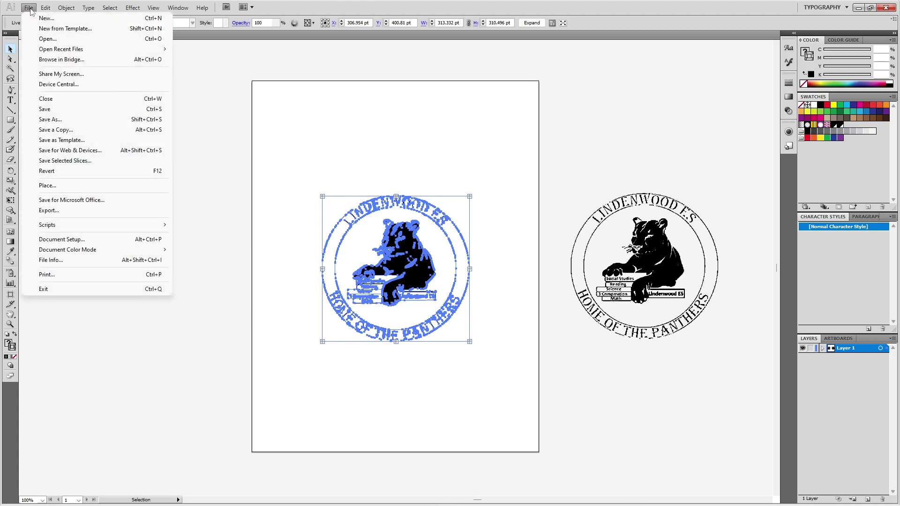
{"action": "left_click", "coordinate": [71, 122]}
{"action": "left_click", "coordinate": [190, 240]}
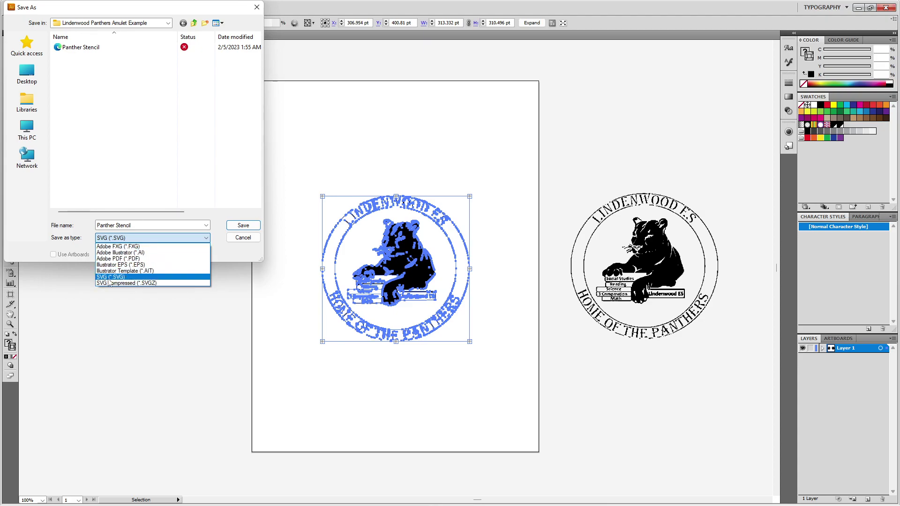
{"action": "left_click", "coordinate": [123, 277]}
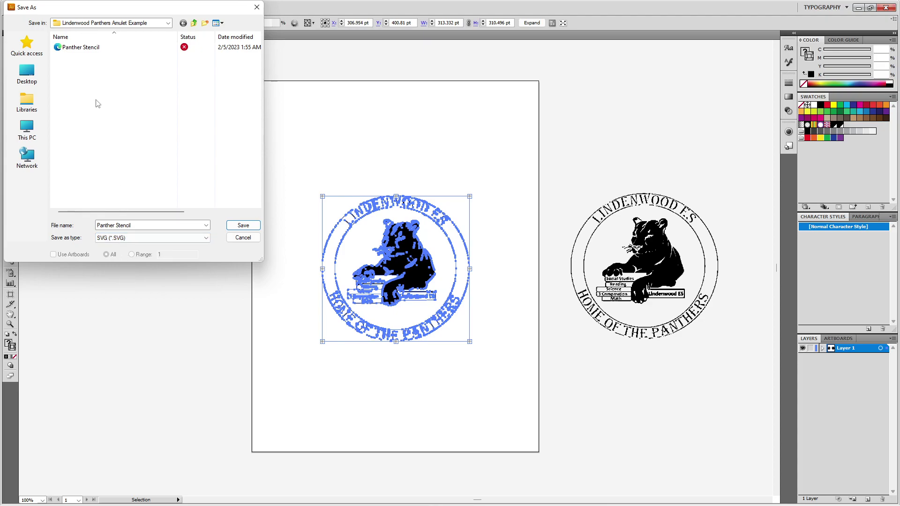
{"action": "key", "text": "shift+Tab"}
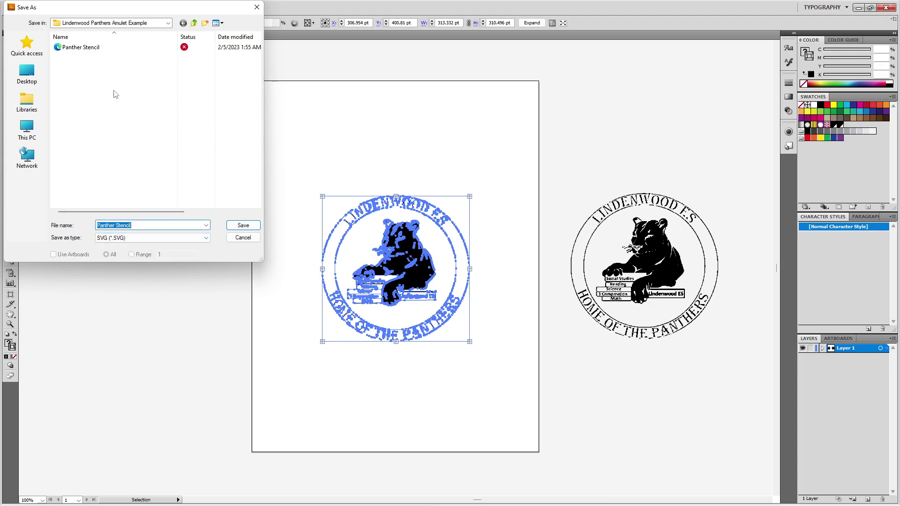
{"action": "left_click", "coordinate": [82, 47]}
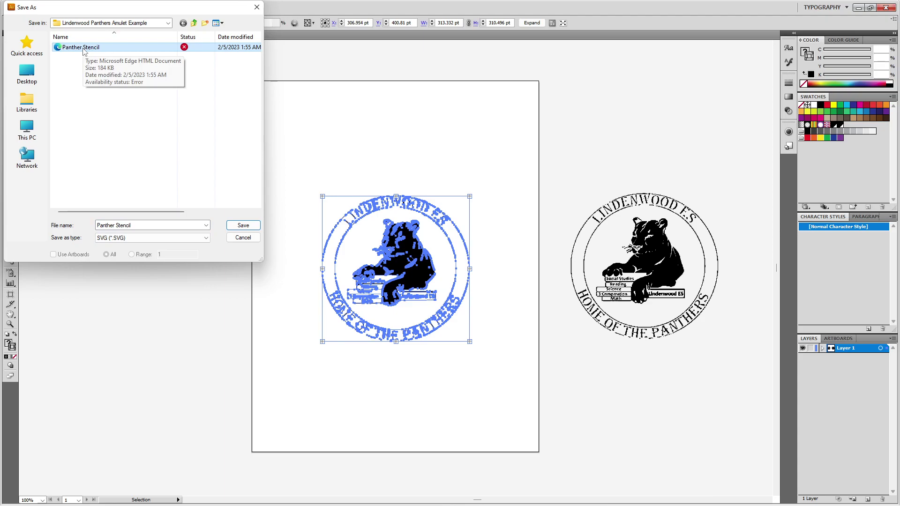
{"action": "left_click", "coordinate": [135, 224]}
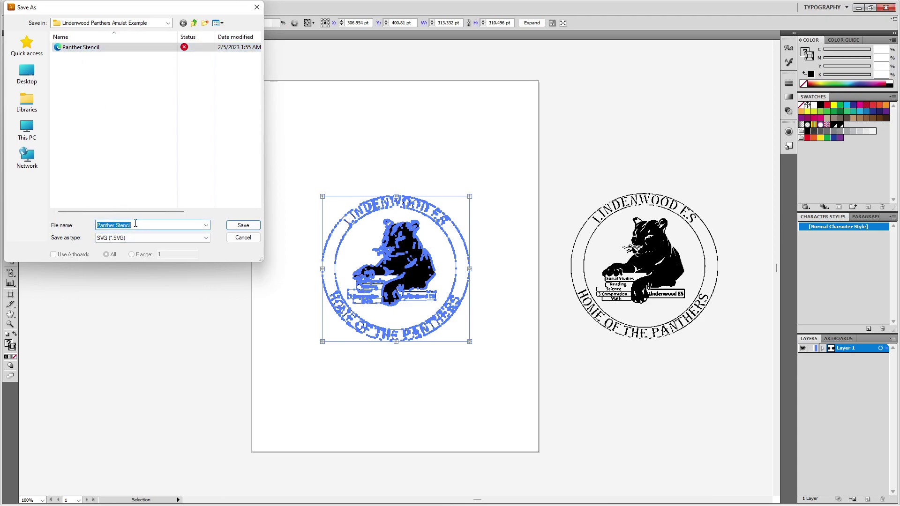
{"action": "left_click", "coordinate": [235, 226]}
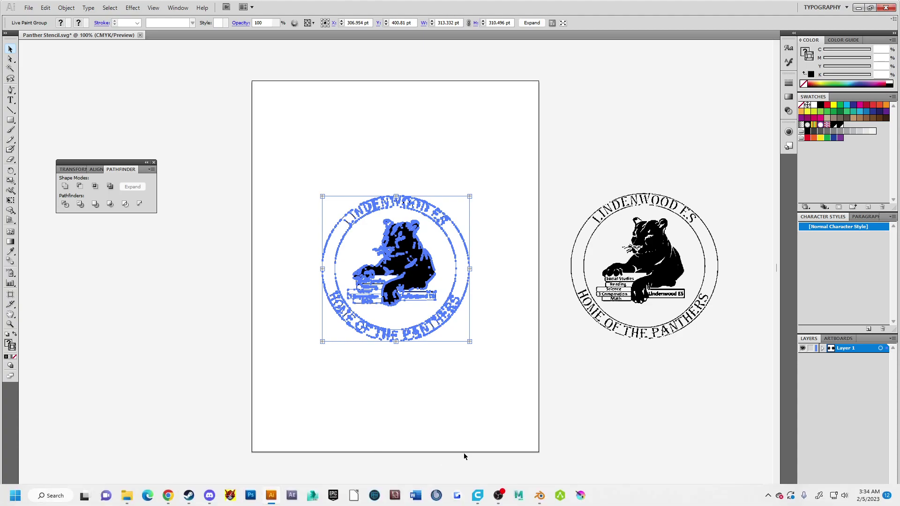
Switch to Blender and examine the engraved panther amulet and the separate stencil cutout beside it.
{"action": "left_click", "coordinate": [540, 500]}
{"action": "middle_click_drag", "start_coordinate": [464, 377], "coordinate": [541, 369]}
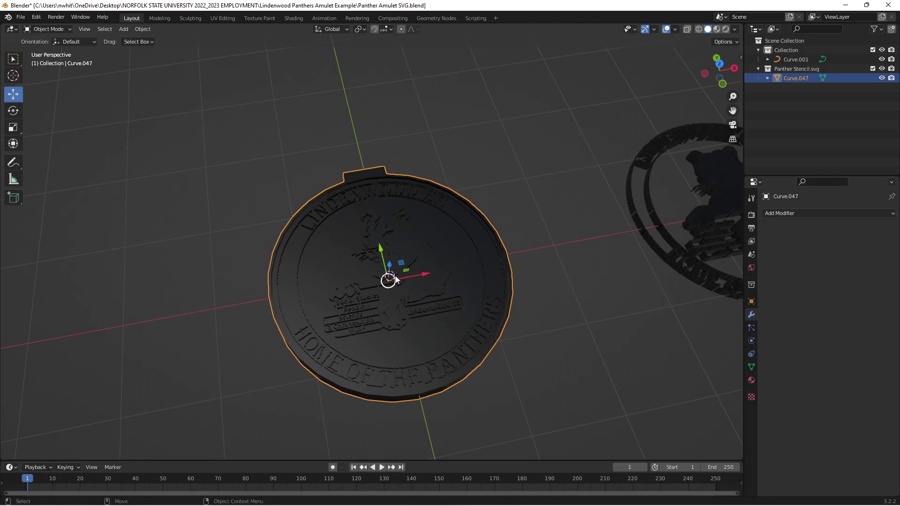
{"action": "scroll", "coordinate": [417, 281], "scroll_direction": "down", "scroll_amount": 3}
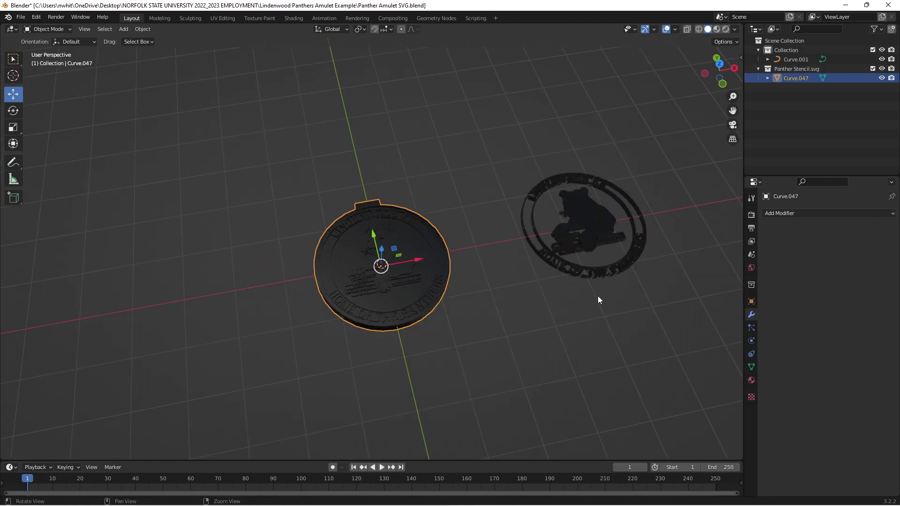
{"action": "middle_click_drag", "start_coordinate": [598, 298], "coordinate": [452, 369], "text": "shift"}
{"action": "scroll", "coordinate": [472, 361], "scroll_direction": "up", "scroll_amount": 4}
{"action": "scroll", "coordinate": [465, 327], "scroll_direction": "down", "scroll_amount": 1}
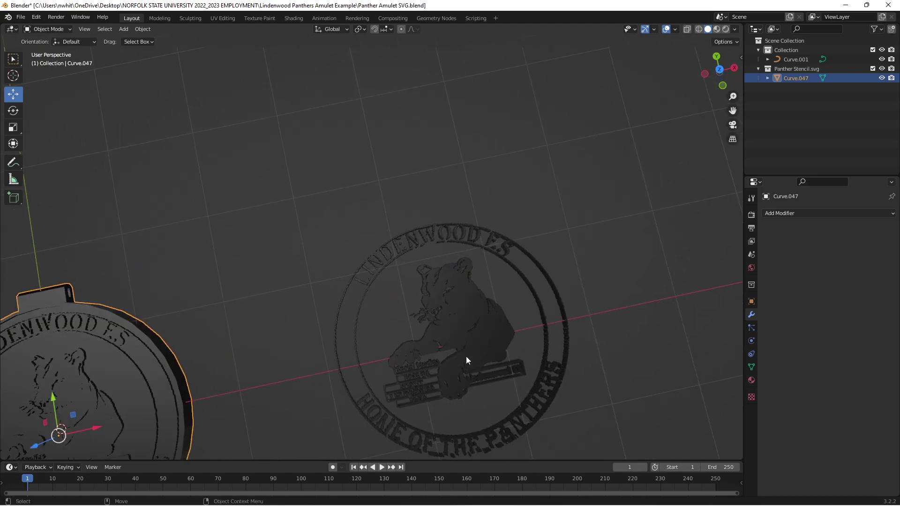
{"action": "scroll", "coordinate": [406, 287], "scroll_direction": "down", "scroll_amount": 1}
{"action": "middle_click_drag", "start_coordinate": [398, 297], "coordinate": [388, 336], "text": "shift"}
{"action": "scroll", "coordinate": [372, 302], "scroll_direction": "down", "scroll_amount": 2}
{"action": "scroll", "coordinate": [361, 305], "scroll_direction": "up", "scroll_amount": 3}
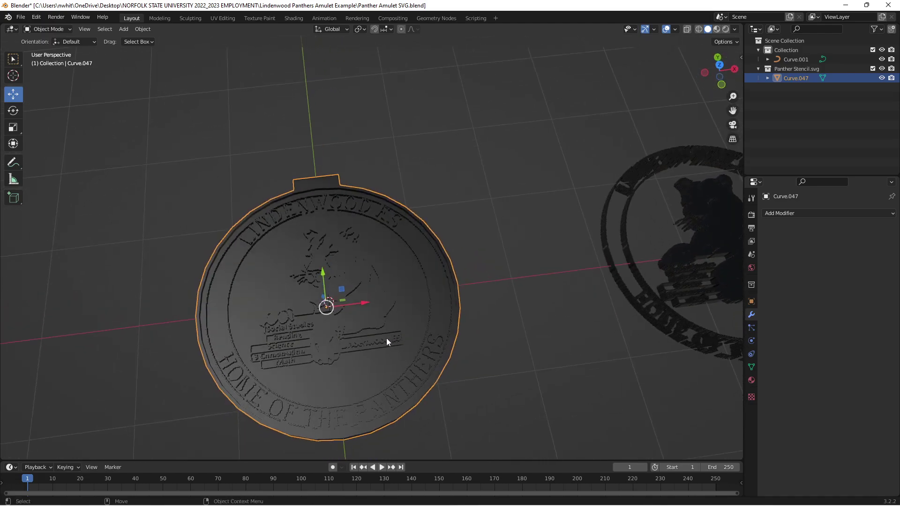
Move the panther amulet along the X axis to the far side of the stencil cutout, clear the selection, and save the file.
{"action": "scroll", "coordinate": [388, 337], "scroll_direction": "down", "scroll_amount": 3}
{"action": "key", "text": "g"}
{"action": "key", "text": "x"}
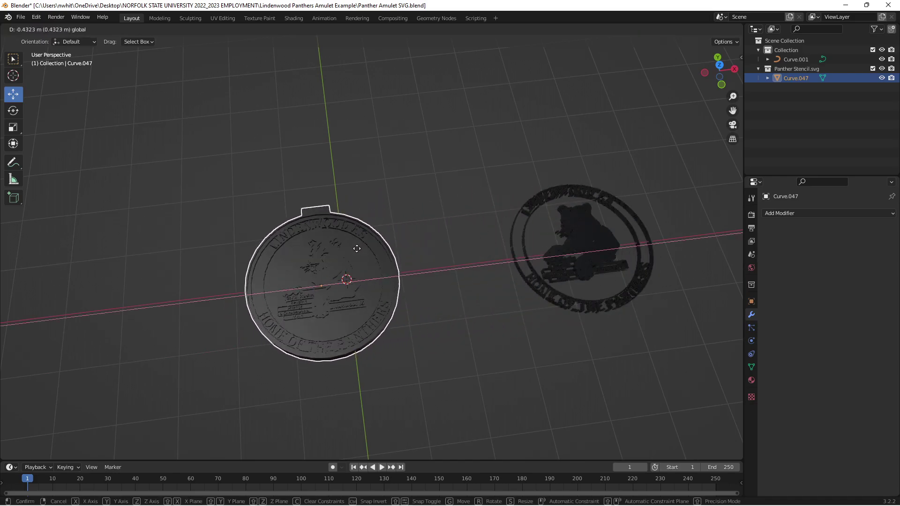
{"action": "left_click", "coordinate": [20, 233]}
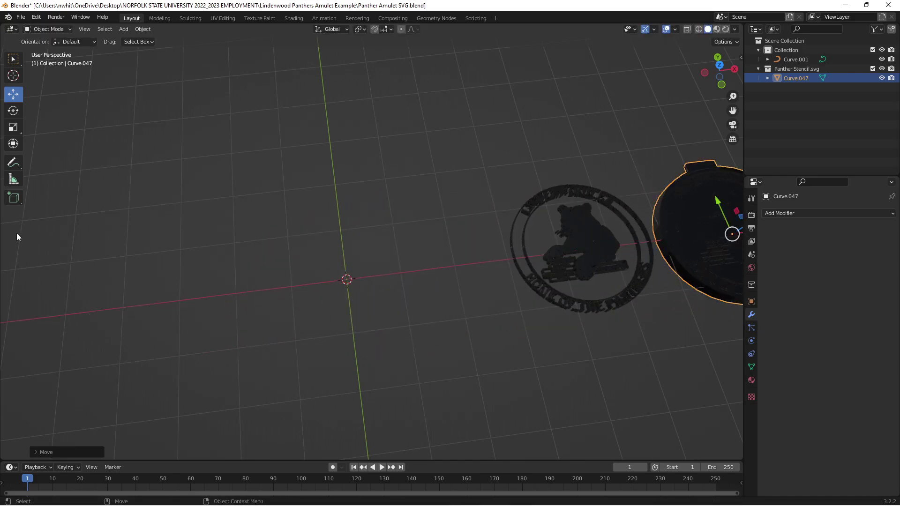
{"action": "left_click", "coordinate": [261, 255]}
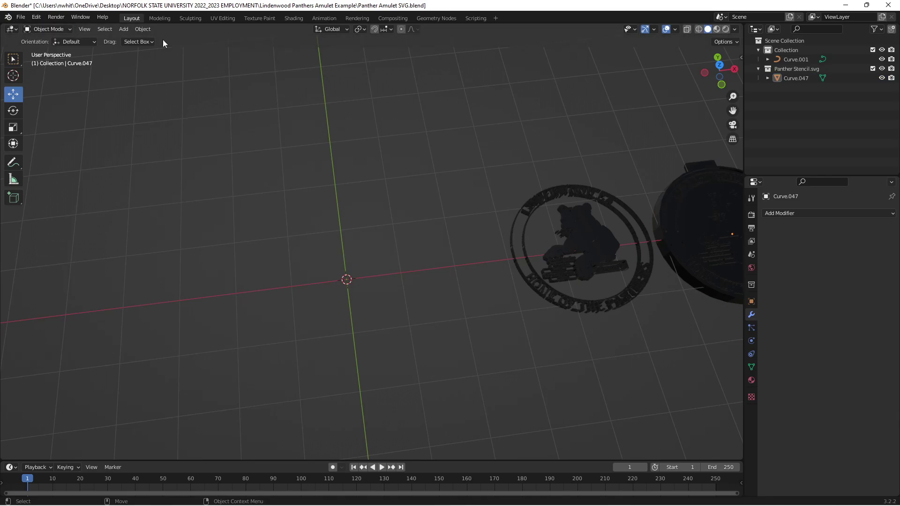
{"action": "left_click", "coordinate": [572, 252]}
{"action": "left_click", "coordinate": [256, 179]}
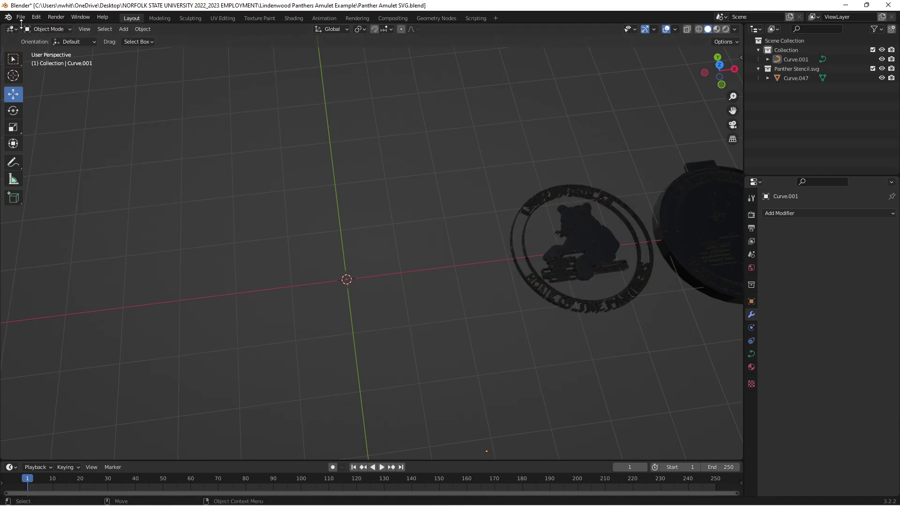
{"action": "key", "text": "ctrl+s"}
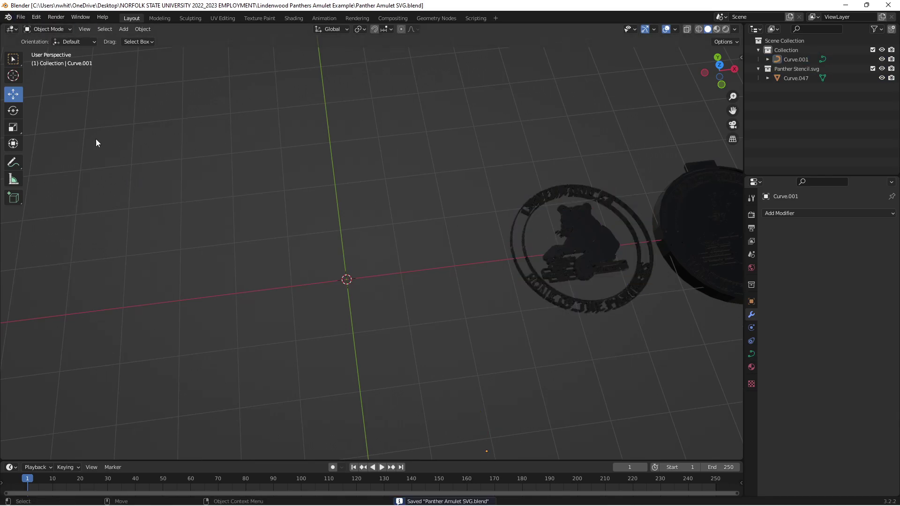
Import Panther Stencil.svg from the Lindenwood Panthers Amulet Example folder as Scalable Vector Graphics.
{"action": "left_click", "coordinate": [21, 17]}
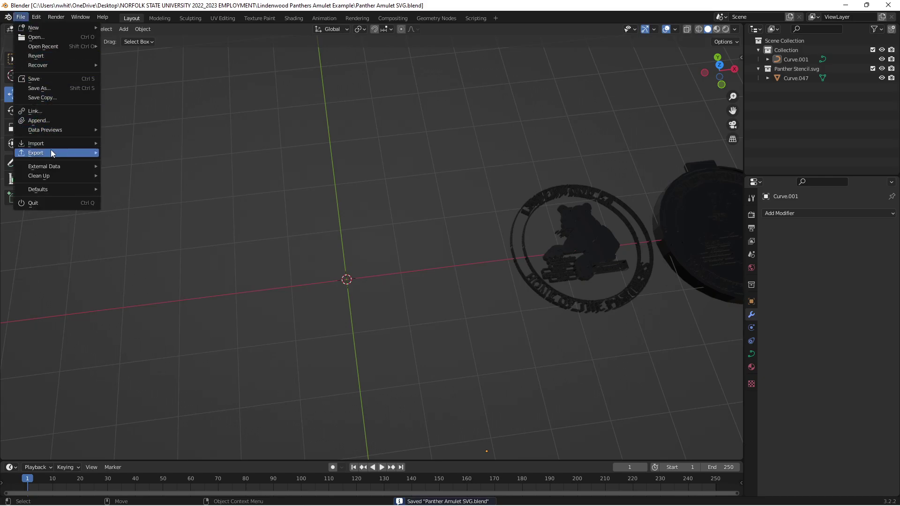
{"action": "mouse_move", "coordinate": [57, 145]}
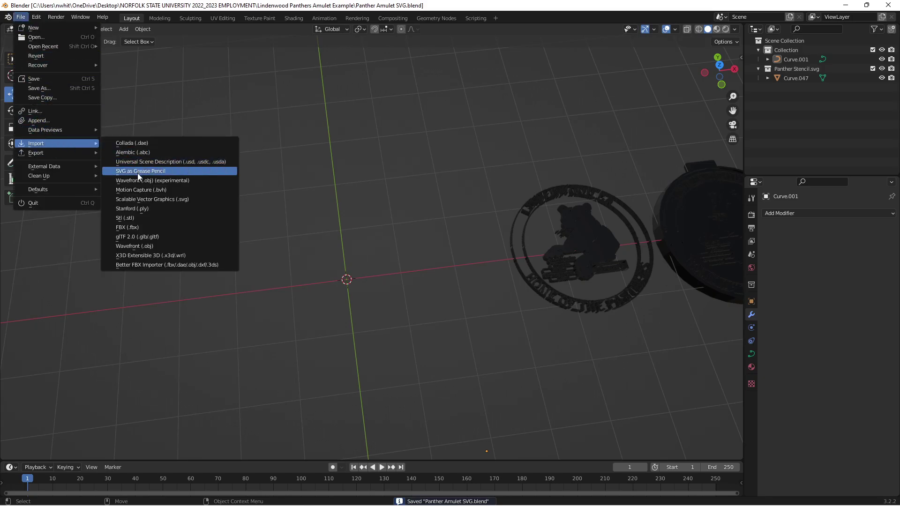
{"action": "left_click", "coordinate": [146, 199]}
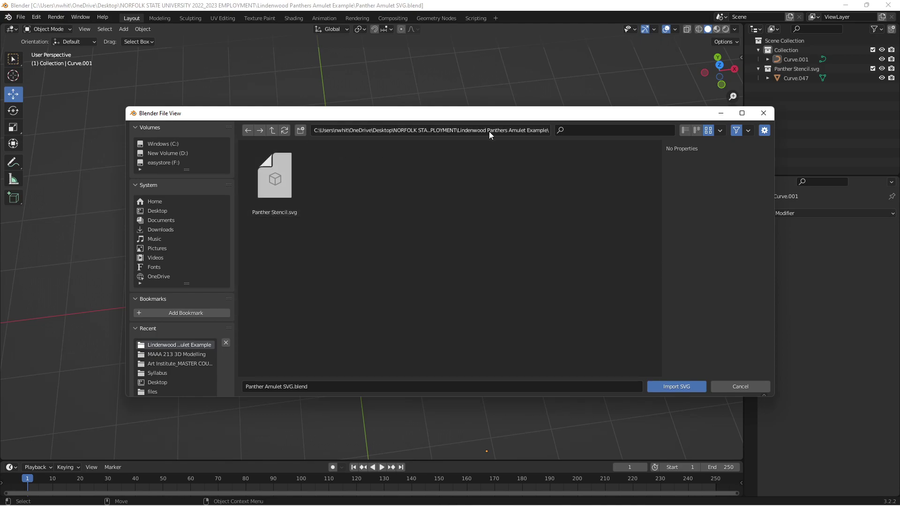
{"action": "left_click", "coordinate": [285, 182]}
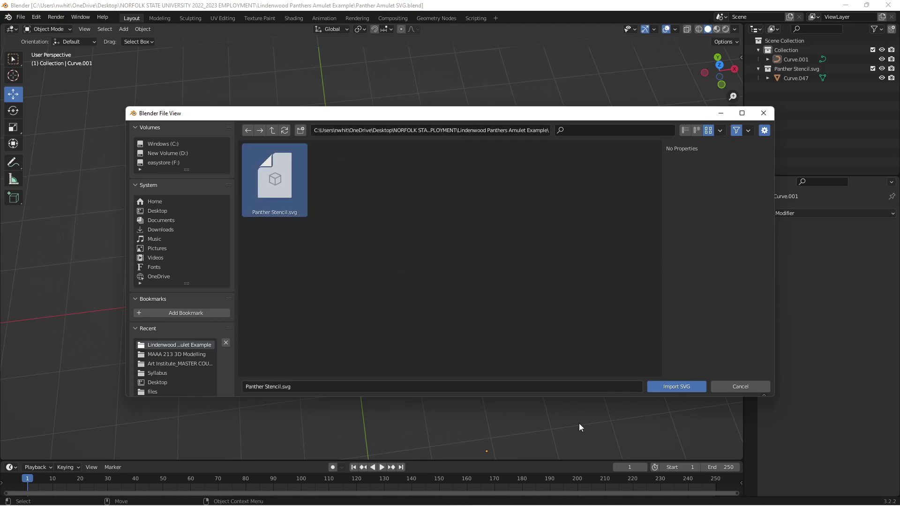
{"action": "left_click", "coordinate": [677, 386]}
Select all the newly imported stencil curves at the world origin.
{"action": "scroll", "coordinate": [363, 341], "scroll_direction": "up", "scroll_amount": 4}
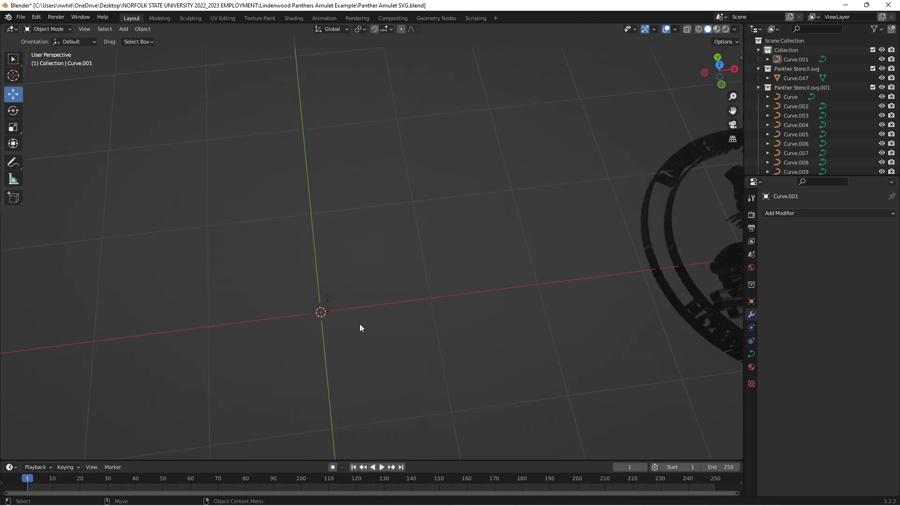
{"action": "scroll", "coordinate": [379, 326], "scroll_direction": "down", "scroll_amount": 5}
{"action": "scroll", "coordinate": [376, 325], "scroll_direction": "up", "scroll_amount": 3}
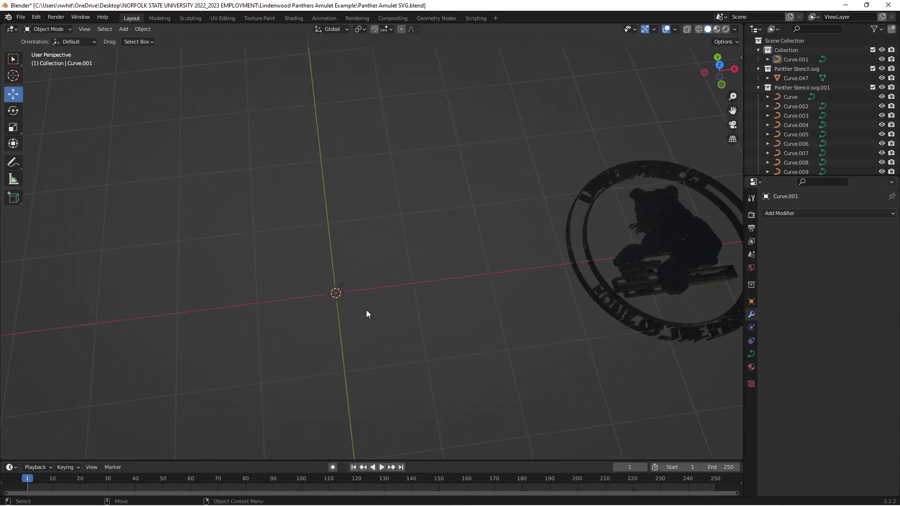
{"action": "left_click_drag", "start_coordinate": [369, 247], "coordinate": [270, 344]}
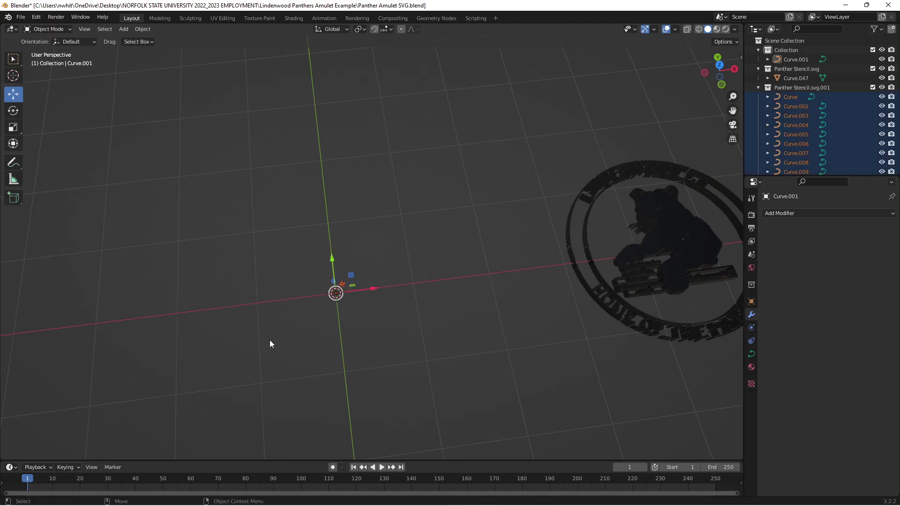
Clear the selection and reselect all the small imported stencil curves beside the world origin.
{"action": "left_click", "coordinate": [352, 349]}
{"action": "scroll", "coordinate": [420, 320], "scroll_direction": "down", "scroll_amount": 3}
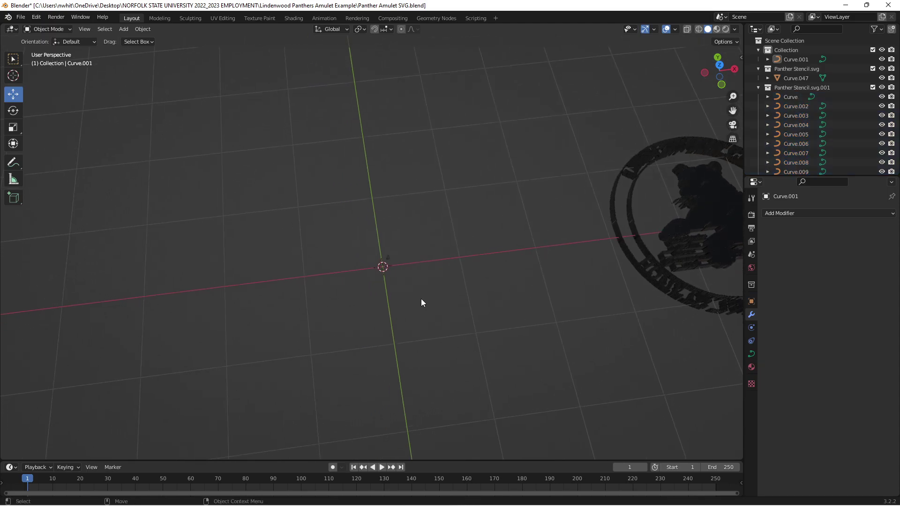
{"action": "scroll", "coordinate": [407, 300], "scroll_direction": "down", "scroll_amount": 3}
{"action": "scroll", "coordinate": [412, 296], "scroll_direction": "down", "scroll_amount": 3}
{"action": "scroll", "coordinate": [468, 305], "scroll_direction": "up", "scroll_amount": 8}
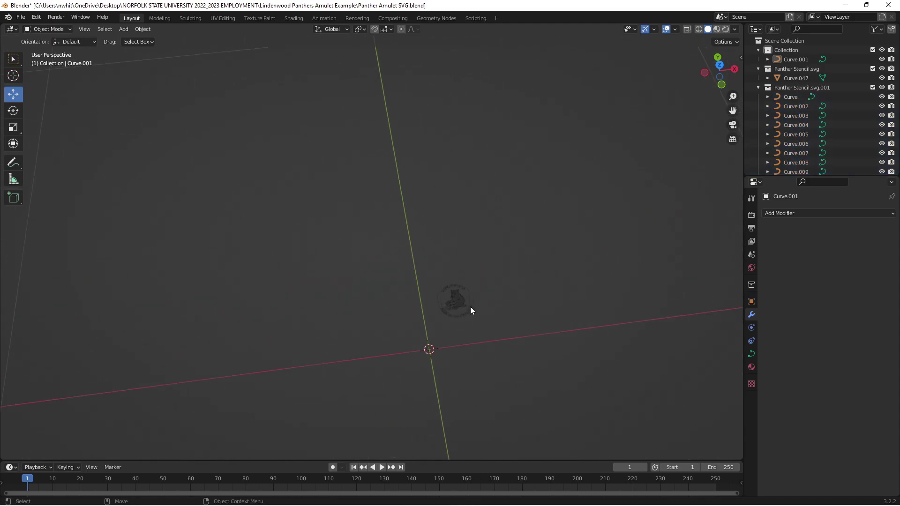
{"action": "middle_click_drag", "start_coordinate": [526, 300], "coordinate": [397, 301]}
{"action": "left_click_drag", "start_coordinate": [485, 332], "coordinate": [167, 57]}
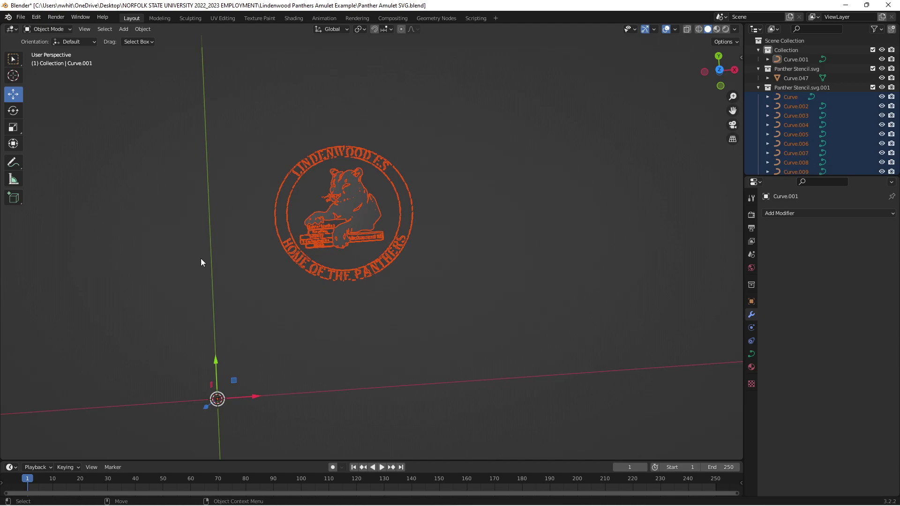
{"action": "scroll", "coordinate": [188, 252], "scroll_direction": "down", "scroll_amount": 10}
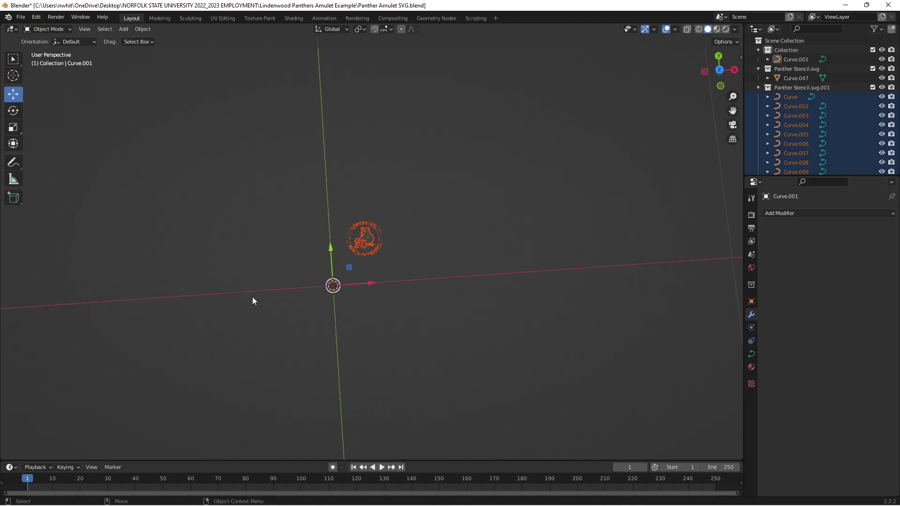
Scale the selected stencil curves up uniformly until they are slightly larger than the existing stencil cutout.
{"action": "left_click", "coordinate": [14, 127]}
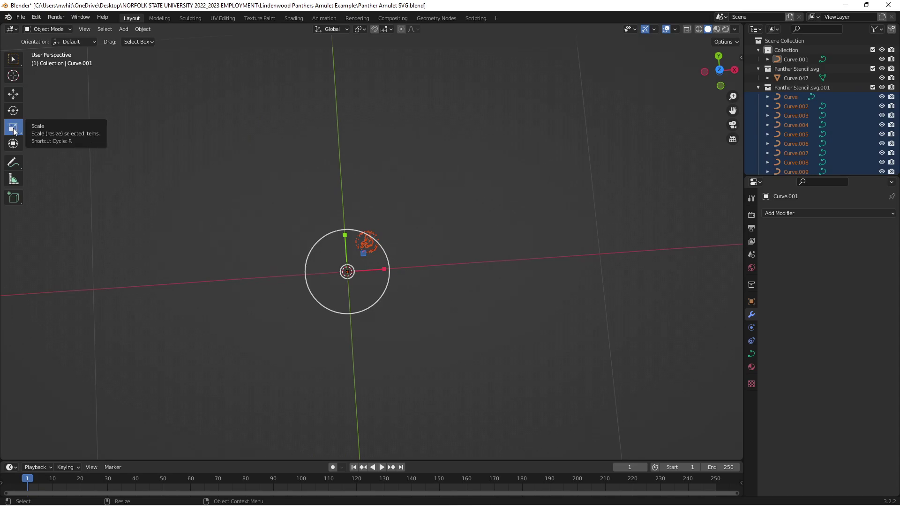
{"action": "left_click_drag", "start_coordinate": [340, 299], "coordinate": [379, 121]}
{"action": "left_click_drag", "start_coordinate": [364, 271], "coordinate": [334, 330]}
Move the enlarged stencil curves so they are centred on the world origin, and clear the selection.
{"action": "left_click", "coordinate": [14, 95]}
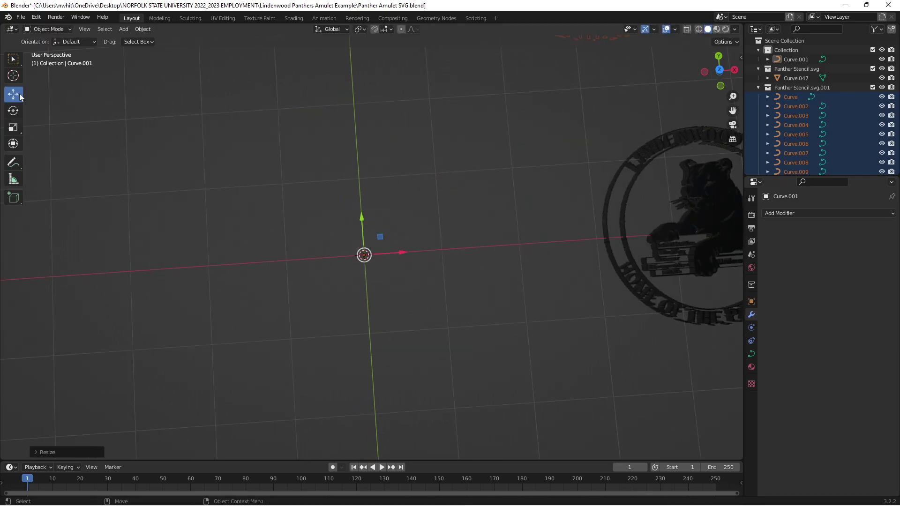
{"action": "left_click_drag", "start_coordinate": [364, 239], "coordinate": [136, 187]}
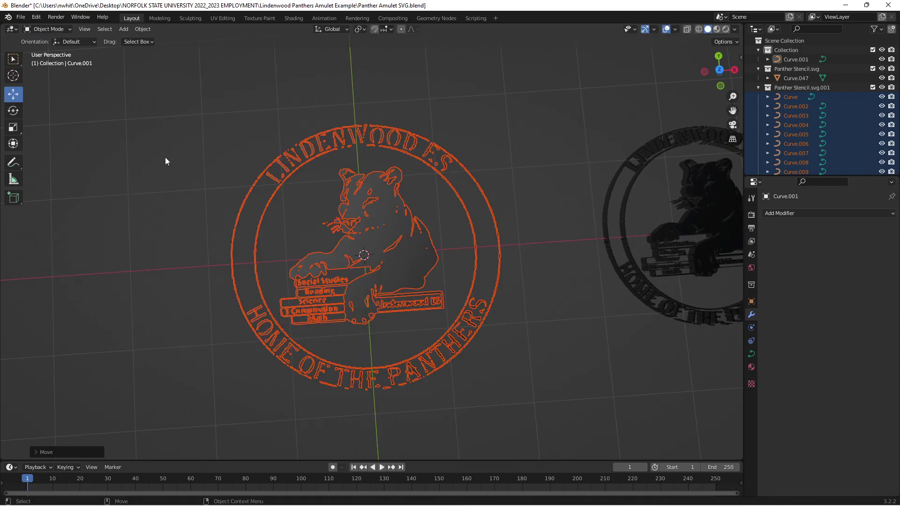
{"action": "left_click", "coordinate": [164, 159]}
Compare the existing stencil with individual pieces of the new one and look through its separate curves in the outliner.
{"action": "scroll", "coordinate": [158, 179], "scroll_direction": "down", "scroll_amount": 5}
{"action": "left_click", "coordinate": [418, 335]}
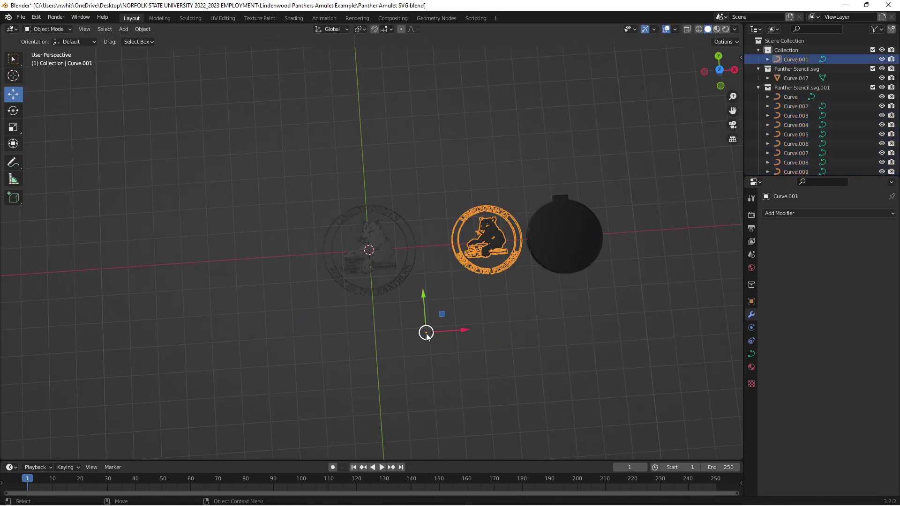
{"action": "left_click", "coordinate": [365, 275]}
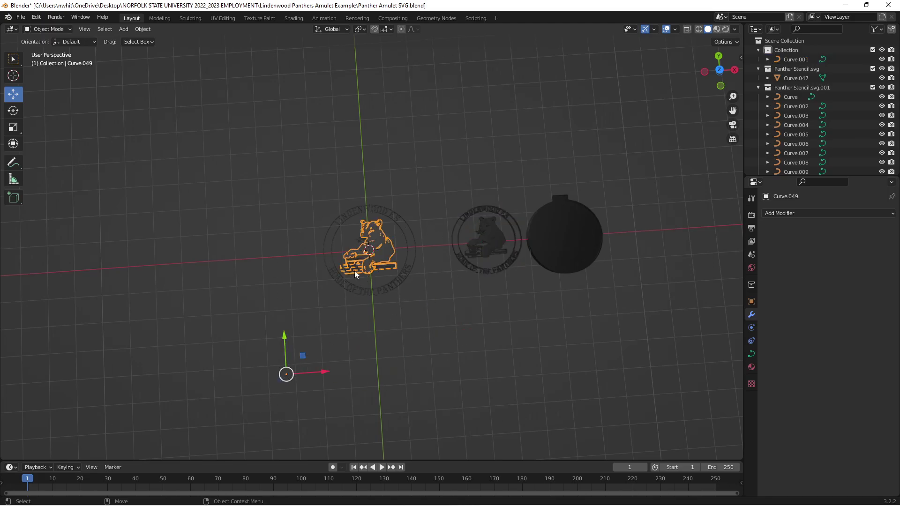
{"action": "scroll", "coordinate": [380, 305], "scroll_direction": "up", "scroll_amount": 5}
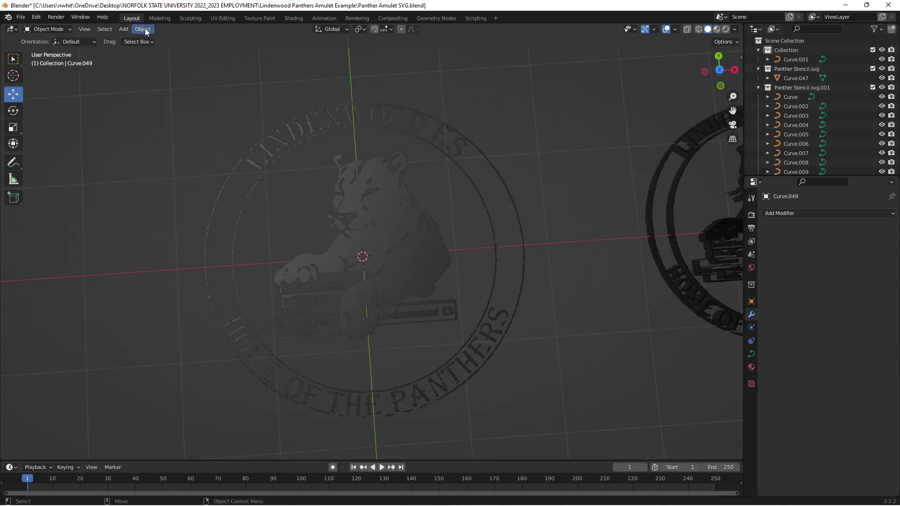
{"action": "scroll", "coordinate": [408, 261], "scroll_direction": "down", "scroll_amount": 1}
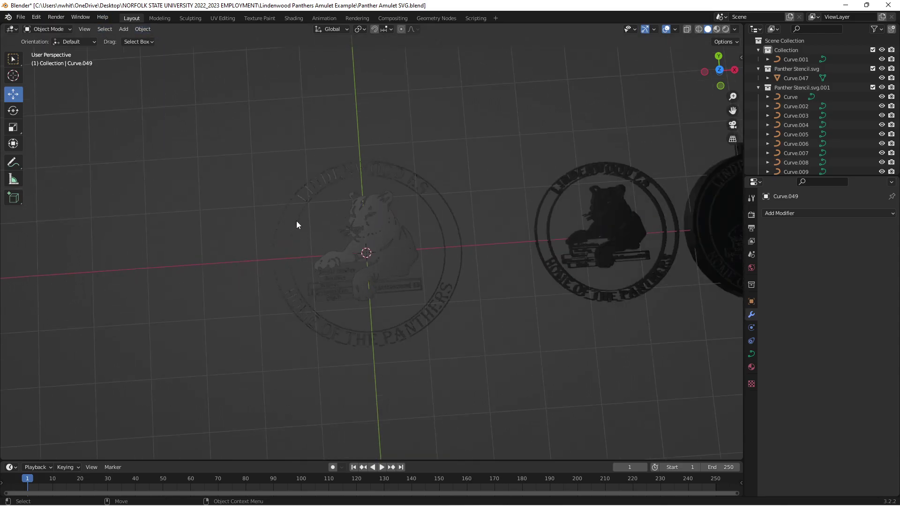
{"action": "scroll", "coordinate": [298, 227], "scroll_direction": "down", "scroll_amount": 3}
{"action": "left_click", "coordinate": [411, 261]}
{"action": "left_click", "coordinate": [419, 257]}
{"action": "left_click", "coordinate": [394, 241]}
{"action": "left_click", "coordinate": [373, 199]}
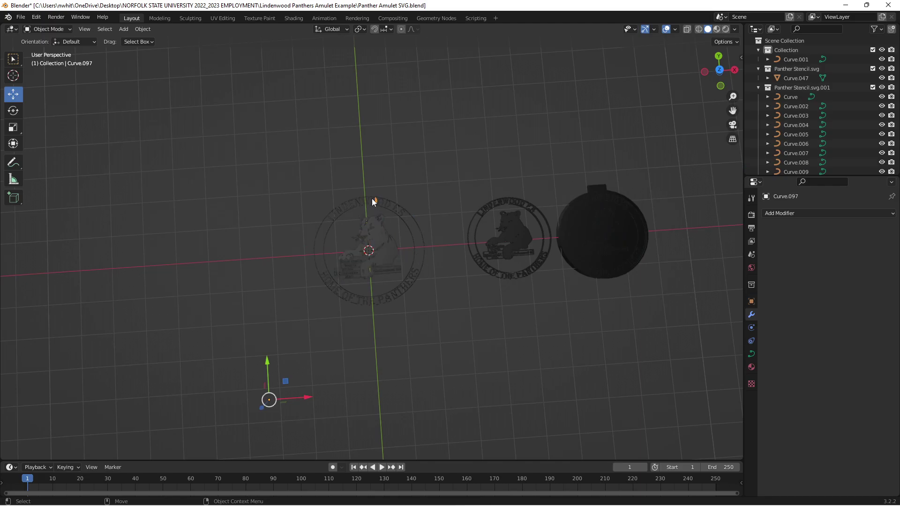
{"action": "scroll", "coordinate": [834, 131], "scroll_direction": "down", "scroll_amount": 20}
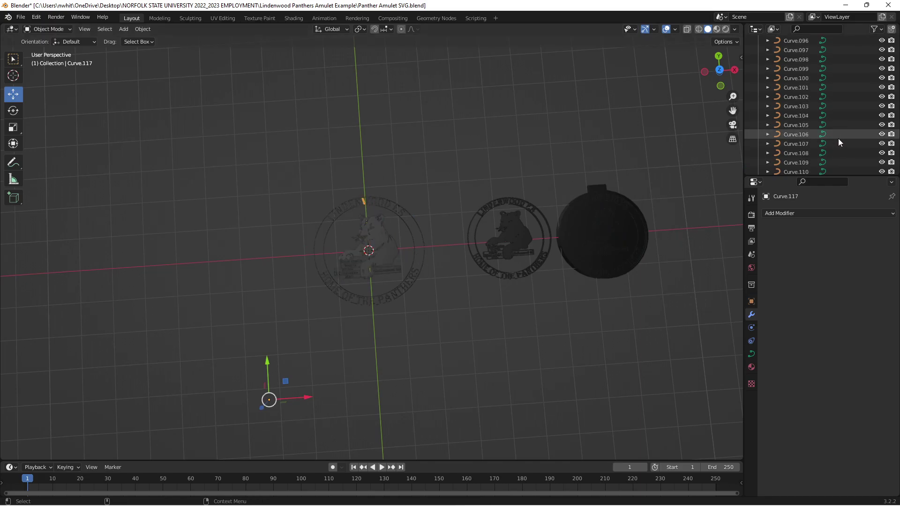
{"action": "scroll", "coordinate": [842, 137], "scroll_direction": "down", "scroll_amount": 20}
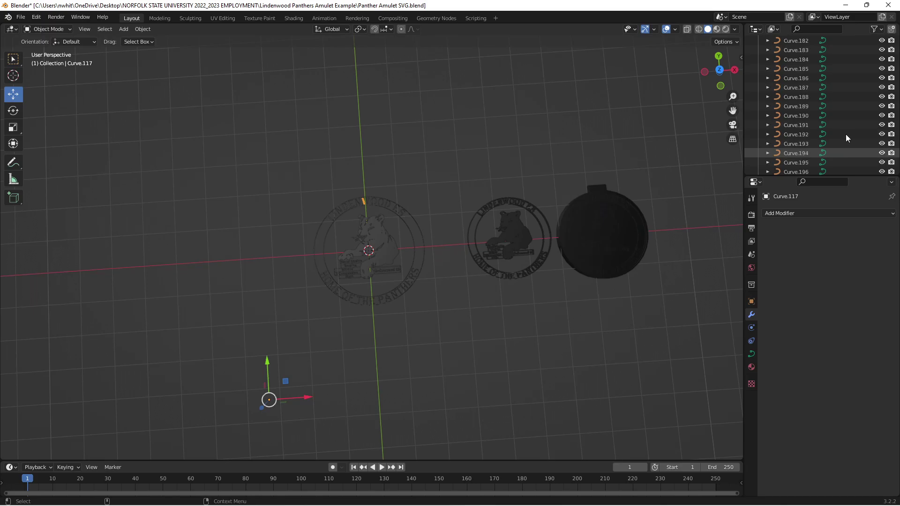
{"action": "scroll", "coordinate": [849, 131], "scroll_direction": "up", "scroll_amount": 20}
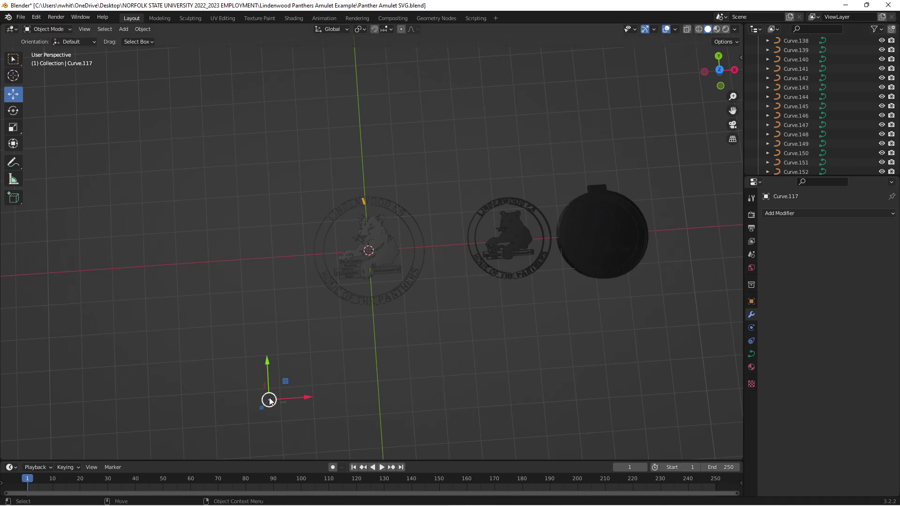
Select the panther and books piece of the new stencil to inspect which outlines it contains, and clear the selection.
{"action": "left_click", "coordinate": [363, 269]}
{"action": "left_click_drag", "start_coordinate": [267, 174], "coordinate": [299, 233]}
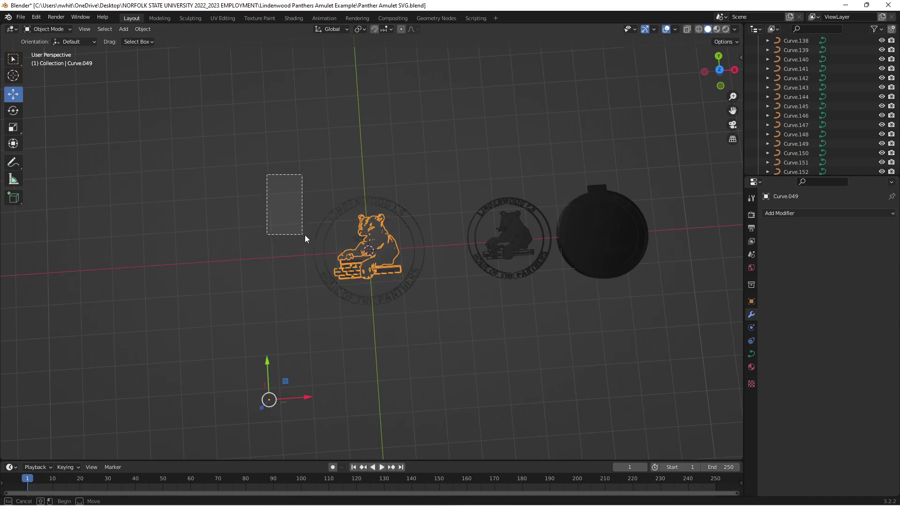
{"action": "scroll", "coordinate": [367, 307], "scroll_direction": "up", "scroll_amount": 8}
{"action": "left_click", "coordinate": [411, 273]}
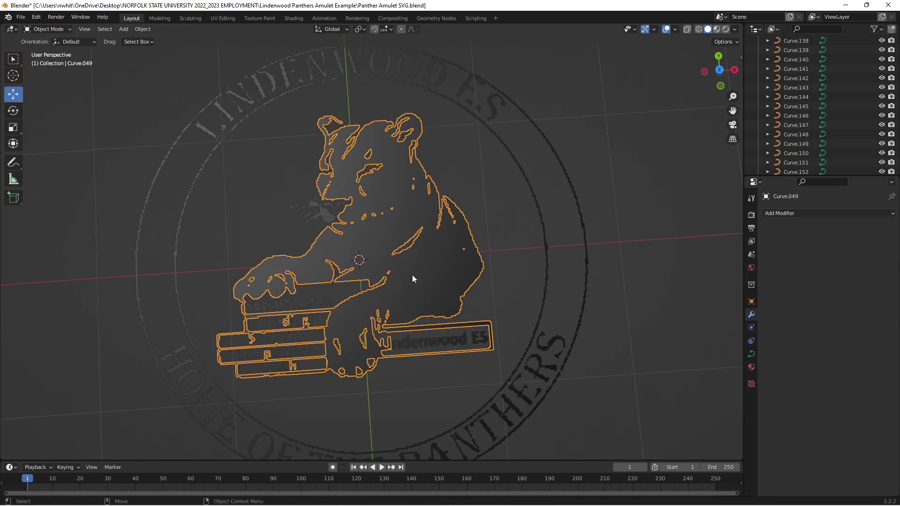
{"action": "scroll", "coordinate": [494, 259], "scroll_direction": "down", "scroll_amount": 5}
{"action": "left_click", "coordinate": [497, 257]}
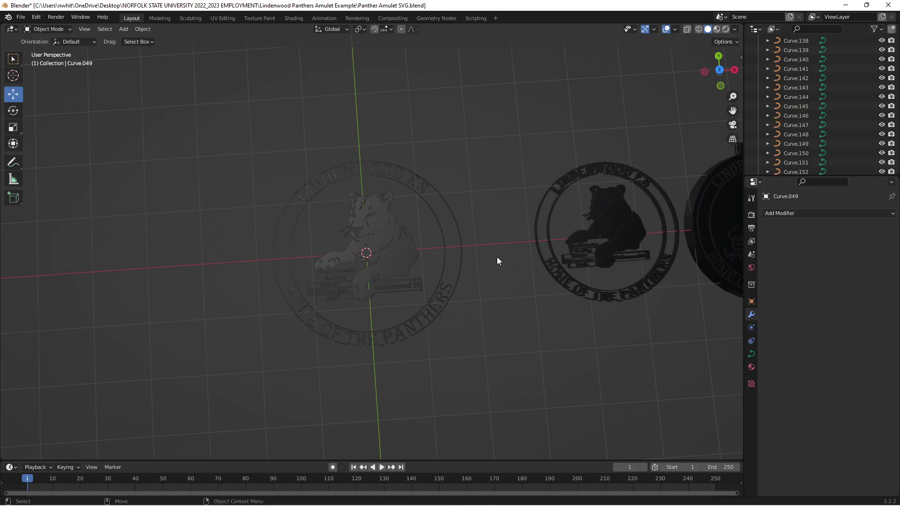
{"action": "left_click", "coordinate": [390, 260]}
{"action": "scroll", "coordinate": [455, 263], "scroll_direction": "down", "scroll_amount": 1}
{"action": "left_click", "coordinate": [465, 306]}
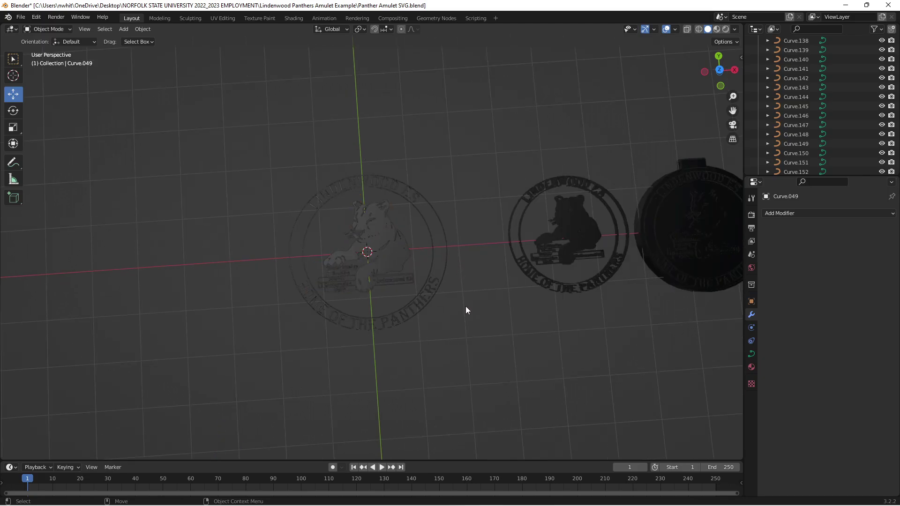
{"action": "middle_click_drag", "start_coordinate": [482, 283], "coordinate": [458, 303]}
{"action": "middle_click_drag", "start_coordinate": [382, 307], "coordinate": [477, 242]}
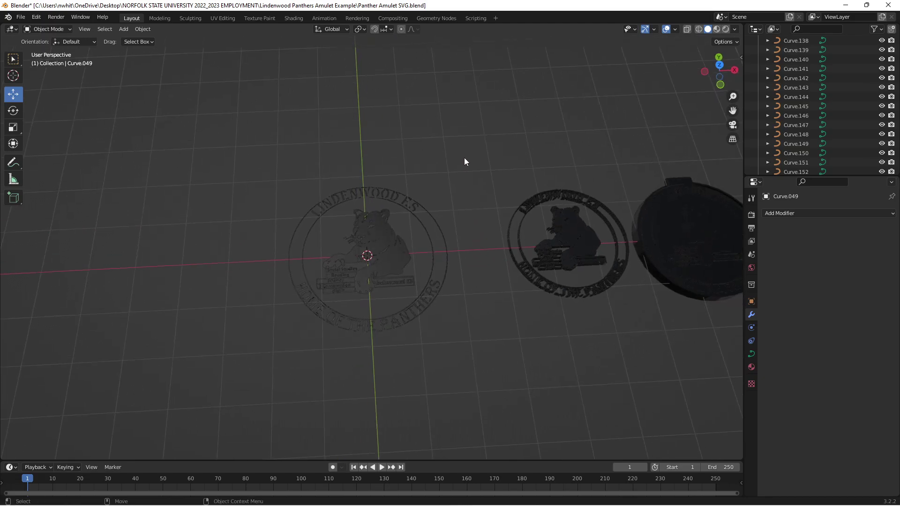
Join all the new stencil's curves into the panther curve as the active object, and clear the selection.
{"action": "left_click", "coordinate": [397, 260]}
{"action": "left_click_drag", "start_coordinate": [459, 171], "coordinate": [256, 352], "text": "shift"}
{"action": "right_click", "coordinate": [369, 260]}
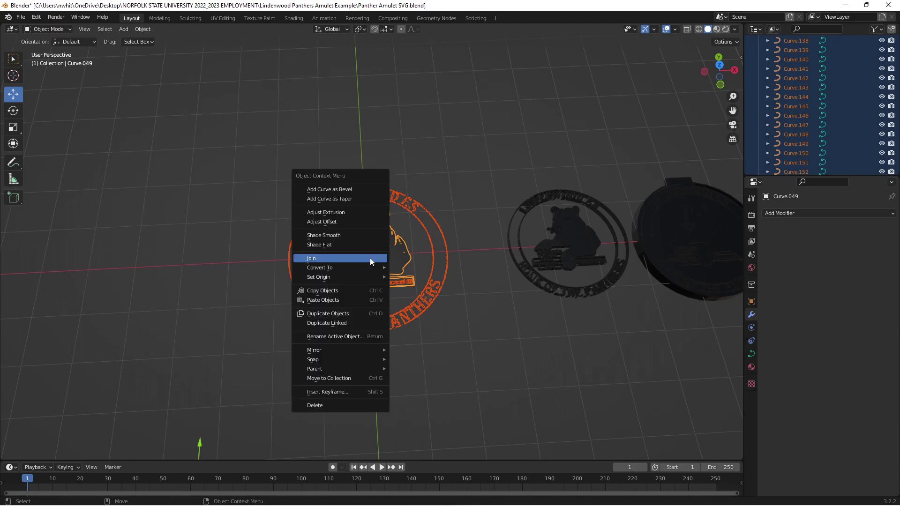
{"action": "mouse_move", "coordinate": [336, 266]}
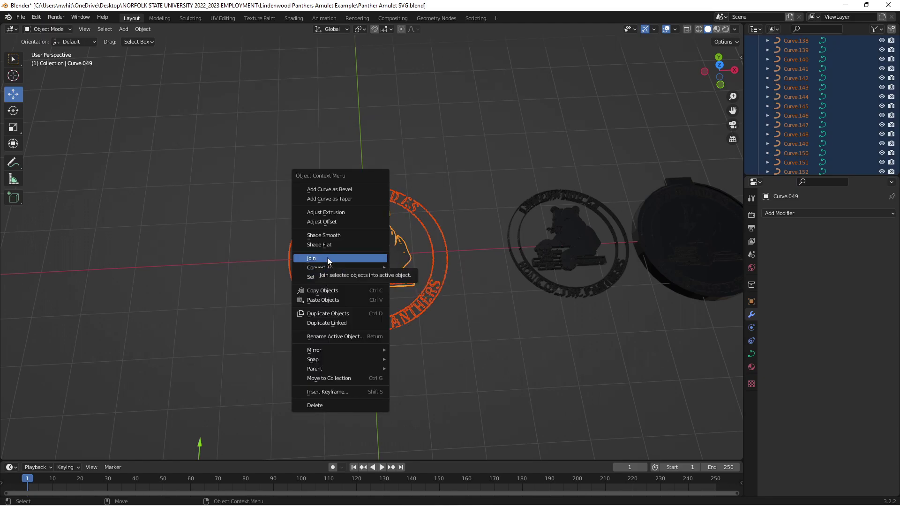
{"action": "left_click", "coordinate": [327, 258]}
{"action": "left_click", "coordinate": [407, 339]}
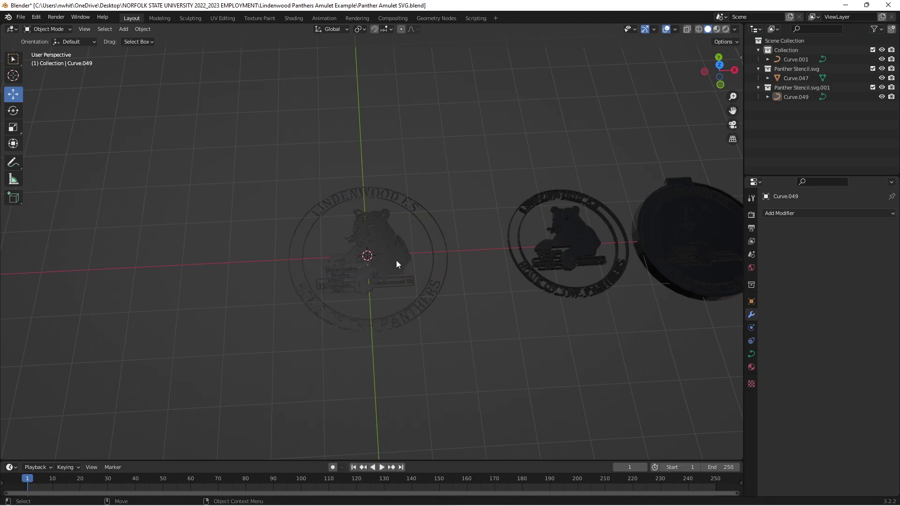
Set the joined stencil's origin with Origin to Geometry, keeping the stencil selected.
{"action": "left_click", "coordinate": [398, 263]}
{"action": "middle_click_drag", "start_coordinate": [446, 208], "coordinate": [471, 331]}
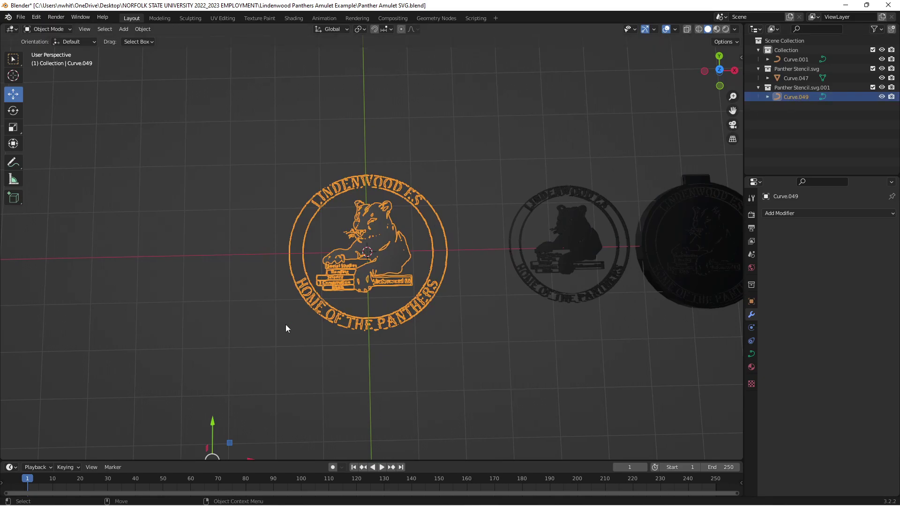
{"action": "left_click", "coordinate": [143, 29]}
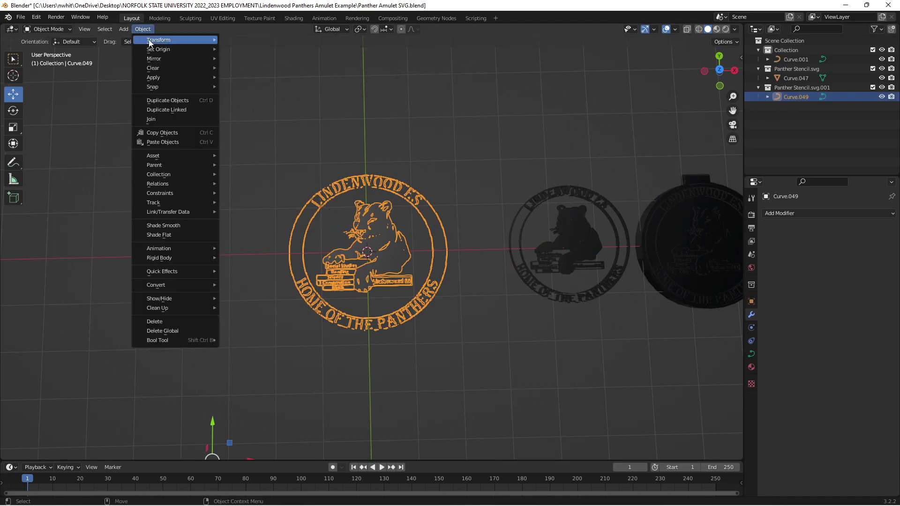
{"action": "mouse_move", "coordinate": [158, 50]}
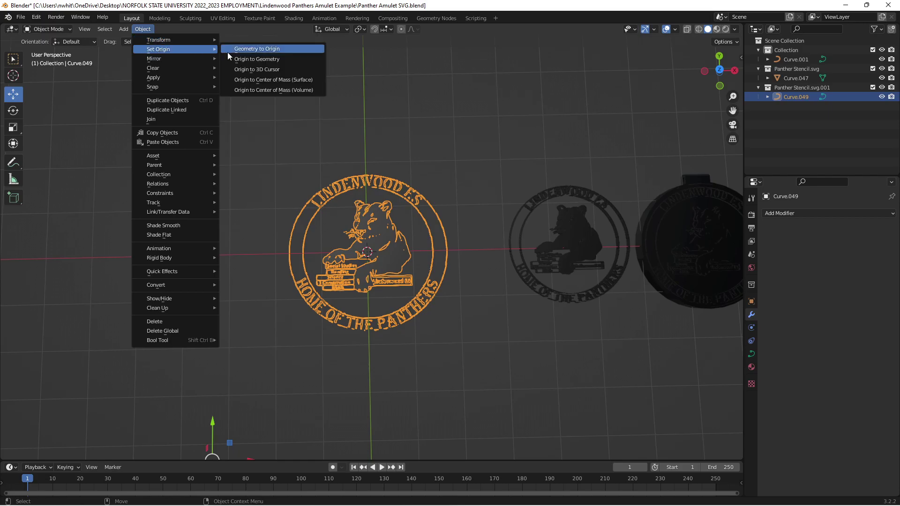
{"action": "left_click", "coordinate": [263, 60]}
{"action": "left_click", "coordinate": [413, 365]}
{"action": "key", "text": "ctrl+z"}
{"action": "middle_click_drag", "start_coordinate": [415, 344], "coordinate": [443, 342]}
{"action": "left_click", "coordinate": [444, 342]}
{"action": "key", "text": "ctrl+z"}
{"action": "mouse_move", "coordinate": [390, 260]}
{"action": "middle_mouse_down"}
{"action": "mouse_move", "coordinate": [386, 282]}
{"action": "mouse_move", "coordinate": [381, 263]}
{"action": "middle_mouse_up"}
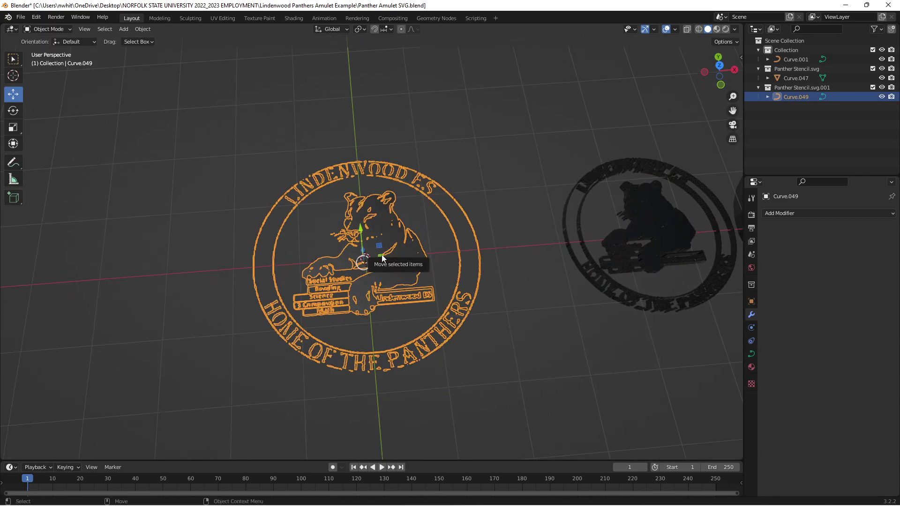
{"action": "right_click", "coordinate": [382, 258]}
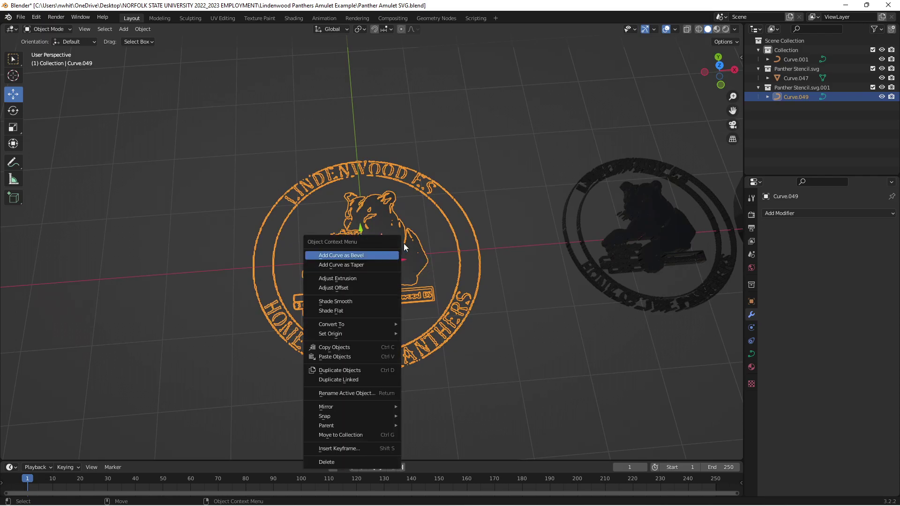
{"action": "right_click", "coordinate": [403, 251]}
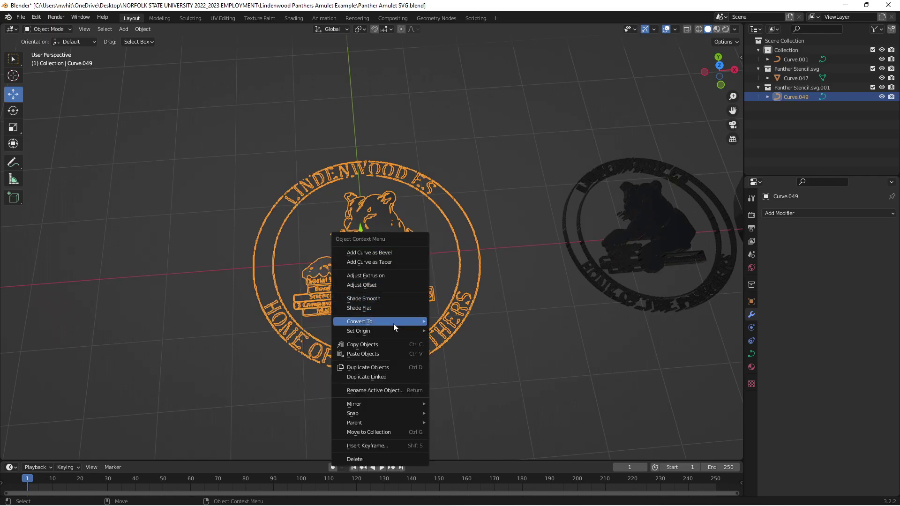
{"action": "left_click", "coordinate": [449, 128]}
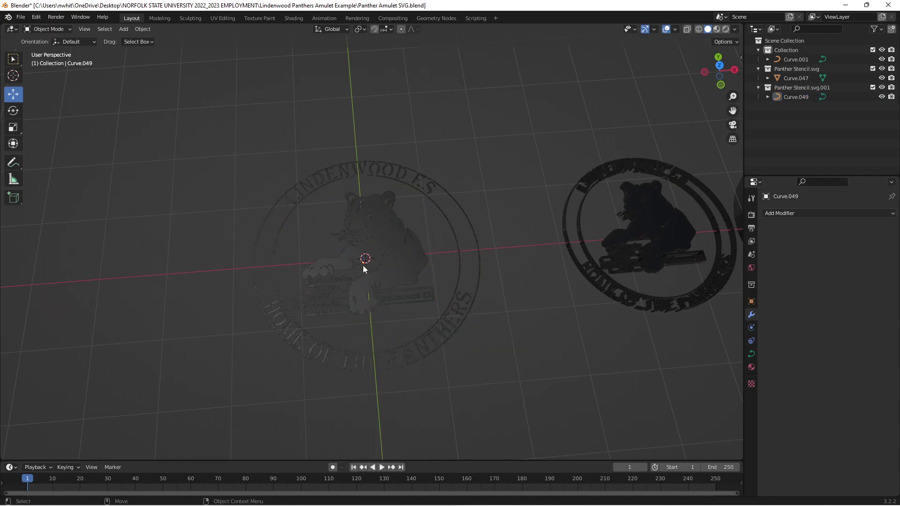
Select the joined stencil and review its curve data properties, including the Shape, Geometry and Bevel settings.
{"action": "left_click", "coordinate": [362, 265]}
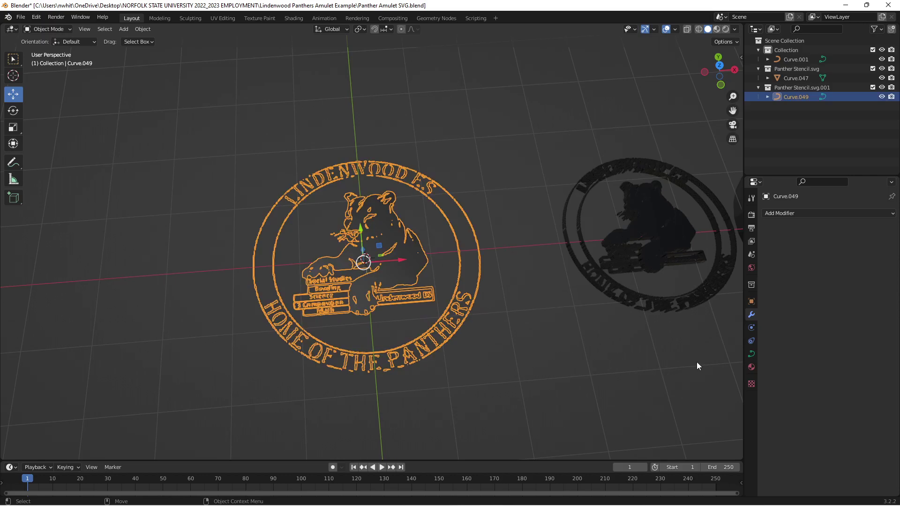
{"action": "left_click", "coordinate": [751, 354]}
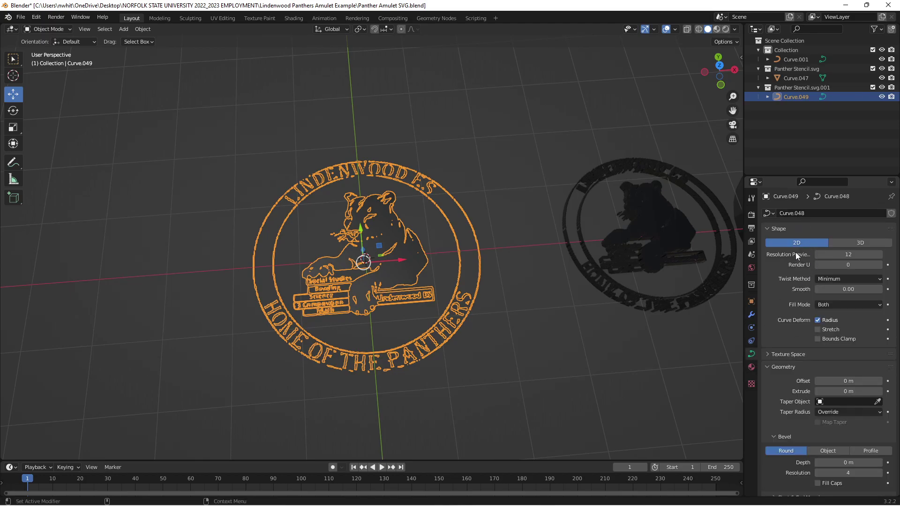
{"action": "scroll", "coordinate": [785, 301], "scroll_direction": "down", "scroll_amount": 4}
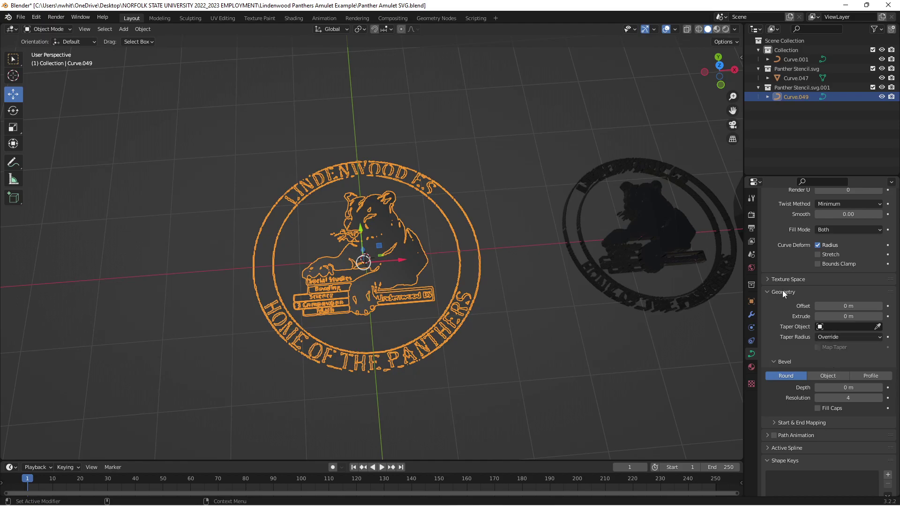
{"action": "scroll", "coordinate": [788, 335], "scroll_direction": "down", "scroll_amount": 2}
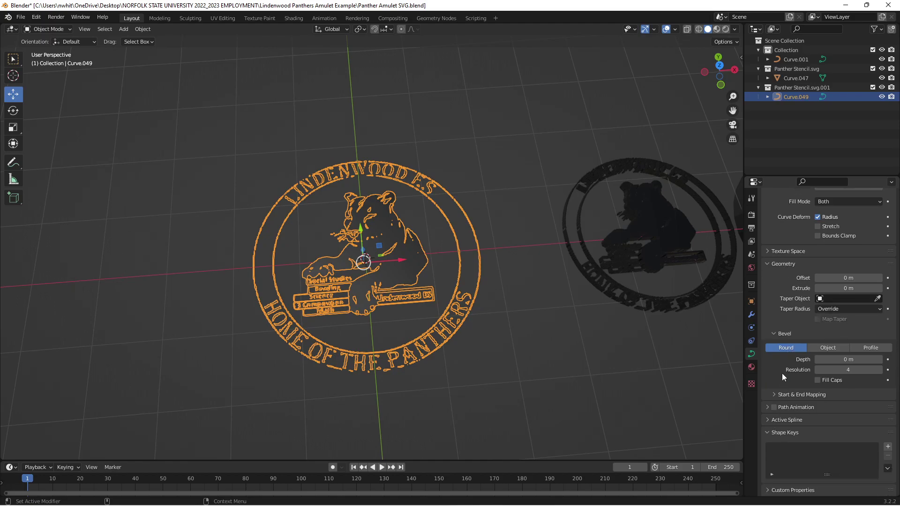
{"action": "scroll", "coordinate": [782, 377], "scroll_direction": "up", "scroll_amount": 5}
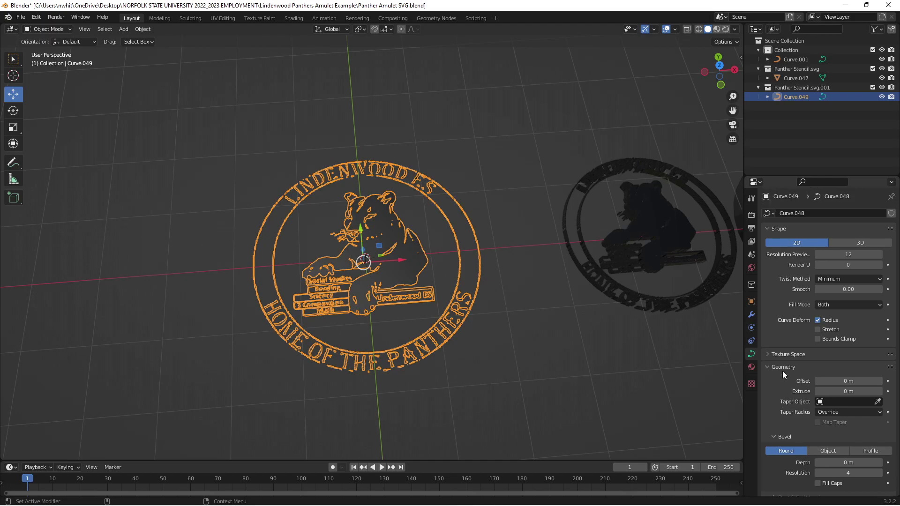
Set the joined stencil curve's Geometry extrude value to 0.01 m and check its thickness at an angle.
{"action": "scroll", "coordinate": [783, 372], "scroll_direction": "down", "scroll_amount": 2}
{"action": "scroll", "coordinate": [782, 370], "scroll_direction": "down", "scroll_amount": 2}
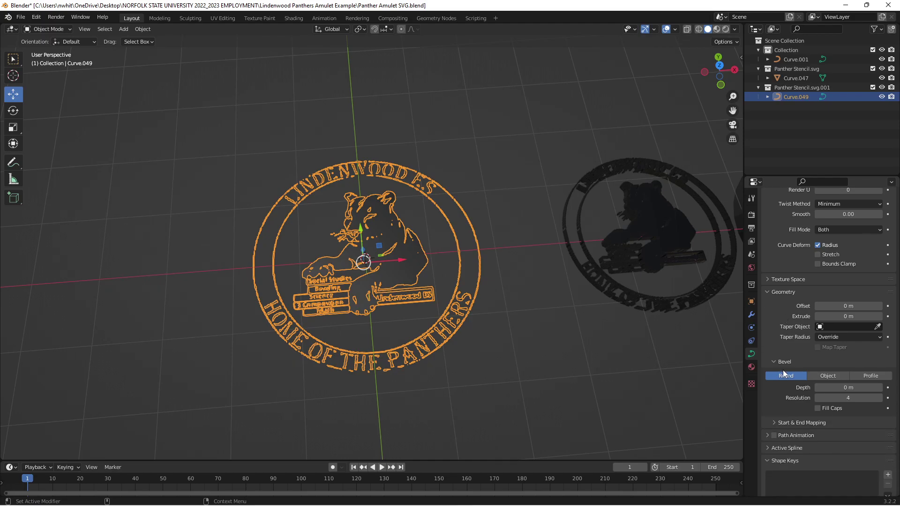
{"action": "left_click", "coordinate": [766, 279]}
{"action": "left_click", "coordinate": [767, 280]}
{"action": "left_click_drag", "start_coordinate": [879, 320], "coordinate": [879, 320]}
{"action": "left_click", "coordinate": [879, 318]}
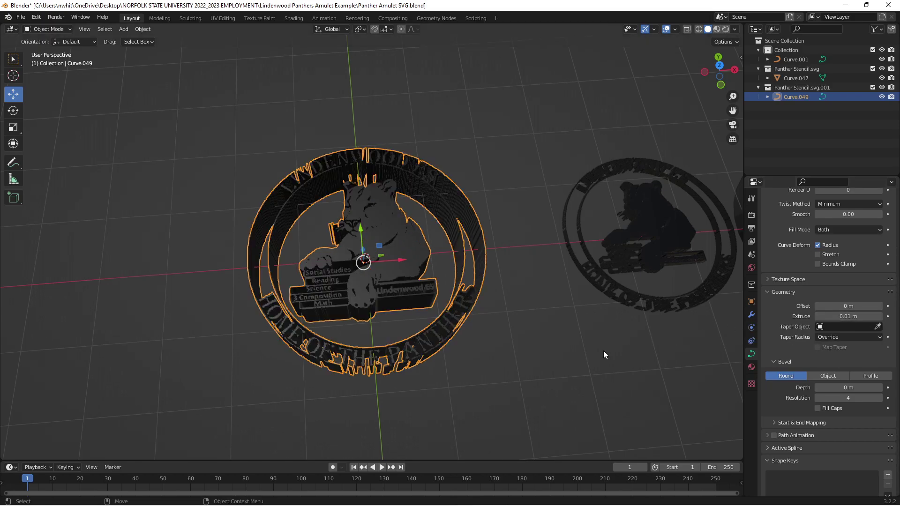
{"action": "middle_click_drag", "start_coordinate": [511, 353], "coordinate": [623, 336]}
Set the joined stencil curve's extrude value to 0.002 m and check its thickness.
{"action": "left_click", "coordinate": [849, 317]}
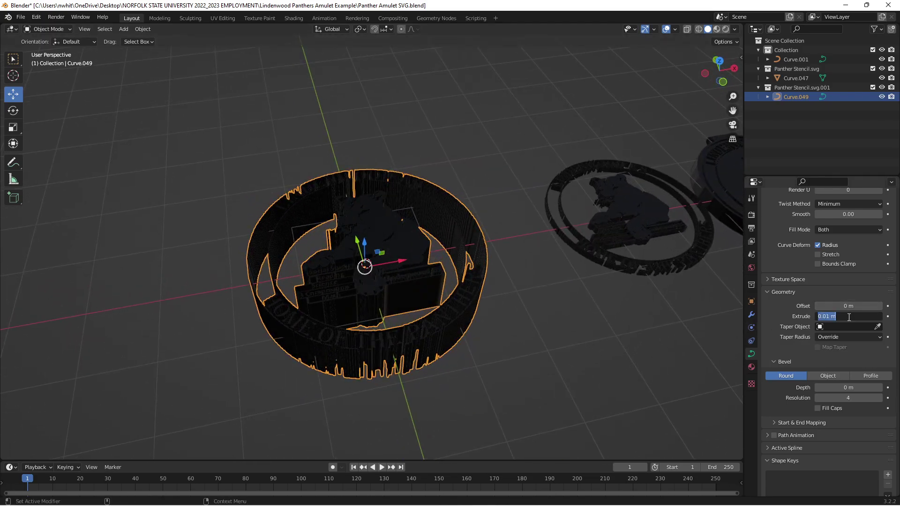
{"action": "left_click", "coordinate": [827, 317]}
{"action": "type", "text": "0"}
{"action": "key", "text": "Return"}
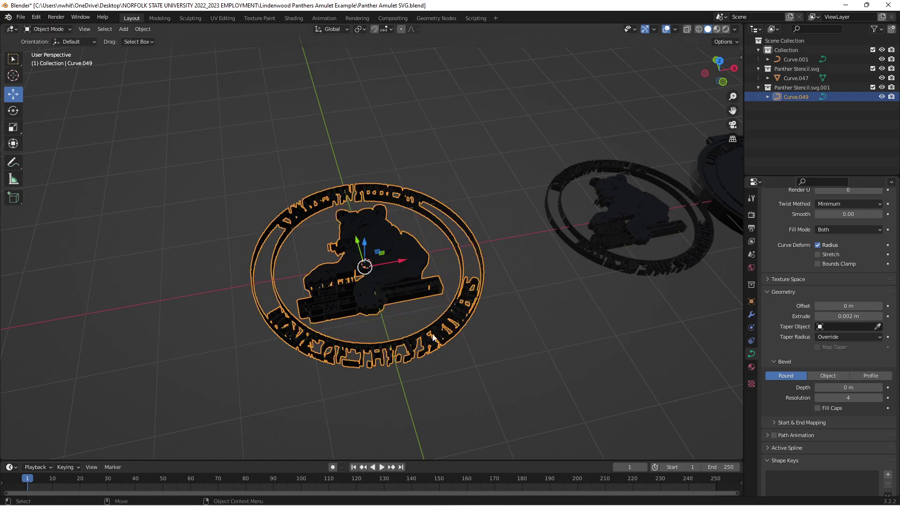
{"action": "scroll", "coordinate": [565, 357], "scroll_direction": "up", "scroll_amount": 2}
{"action": "mouse_move", "coordinate": [564, 353]}
{"action": "middle_mouse_down"}
{"action": "mouse_move", "coordinate": [552, 299]}
{"action": "mouse_move", "coordinate": [555, 375]}
{"action": "mouse_move", "coordinate": [571, 357]}
{"action": "middle_mouse_up"}
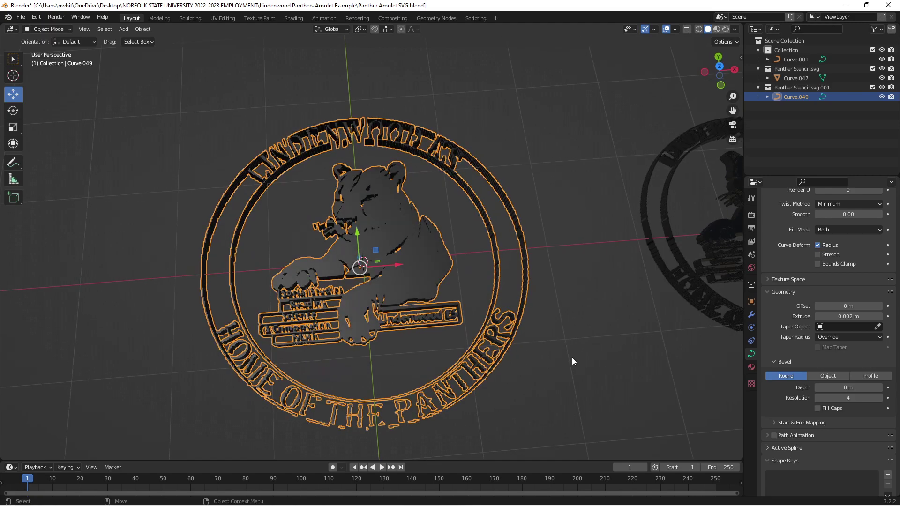
Compare the extruded stencil with the smaller stencil and the amulet disc beside it, leaving the extruded stencil selected.
{"action": "scroll", "coordinate": [572, 357], "scroll_direction": "down", "scroll_amount": 4}
{"action": "left_click", "coordinate": [550, 346]}
{"action": "middle_click_drag", "start_coordinate": [589, 324], "coordinate": [456, 330], "text": "shift"}
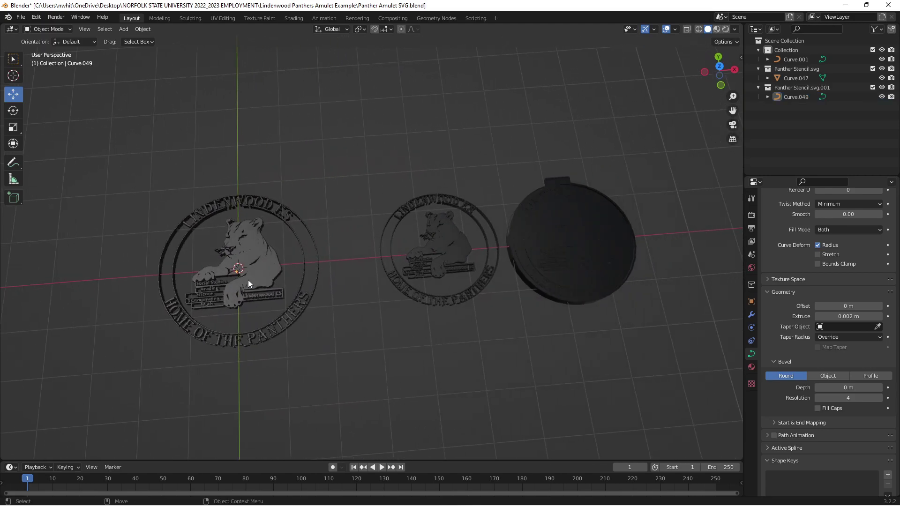
{"action": "left_click", "coordinate": [247, 278]}
{"action": "middle_click_drag", "start_coordinate": [345, 316], "coordinate": [454, 305], "text": "shift"}
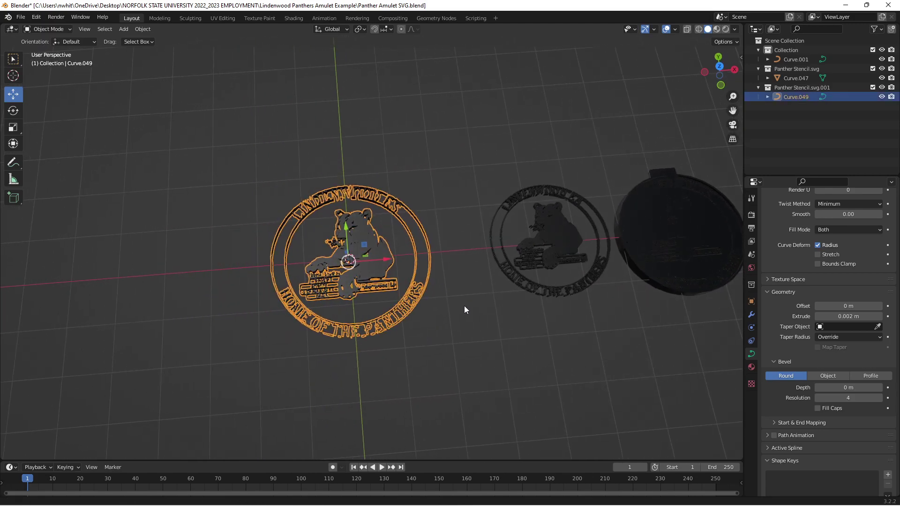
{"action": "scroll", "coordinate": [431, 339], "scroll_direction": "up", "scroll_amount": 3}
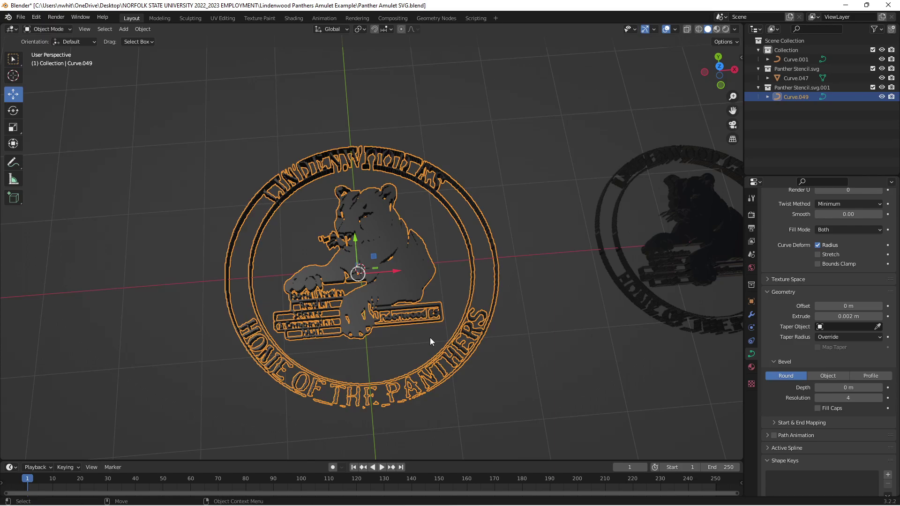
{"action": "middle_click_drag", "start_coordinate": [564, 246], "coordinate": [322, 319], "text": "shift"}
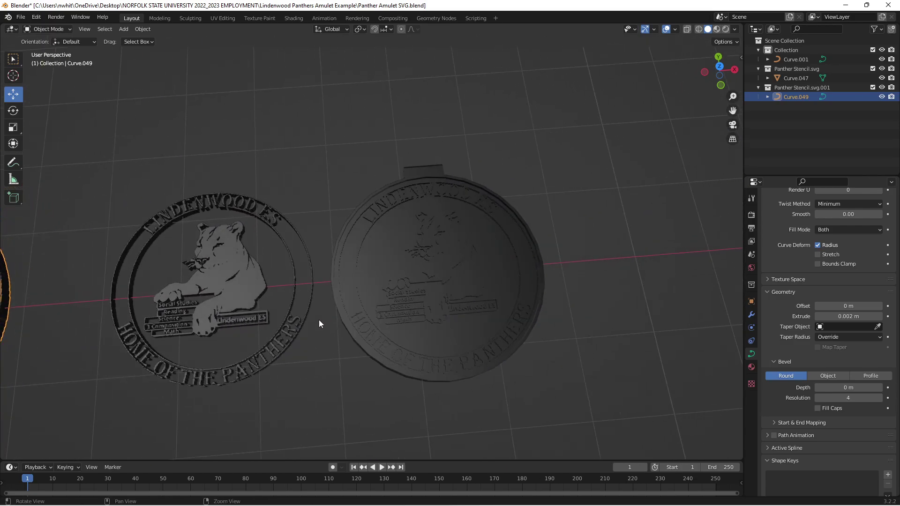
{"action": "scroll", "coordinate": [415, 341], "scroll_direction": "up", "scroll_amount": 1}
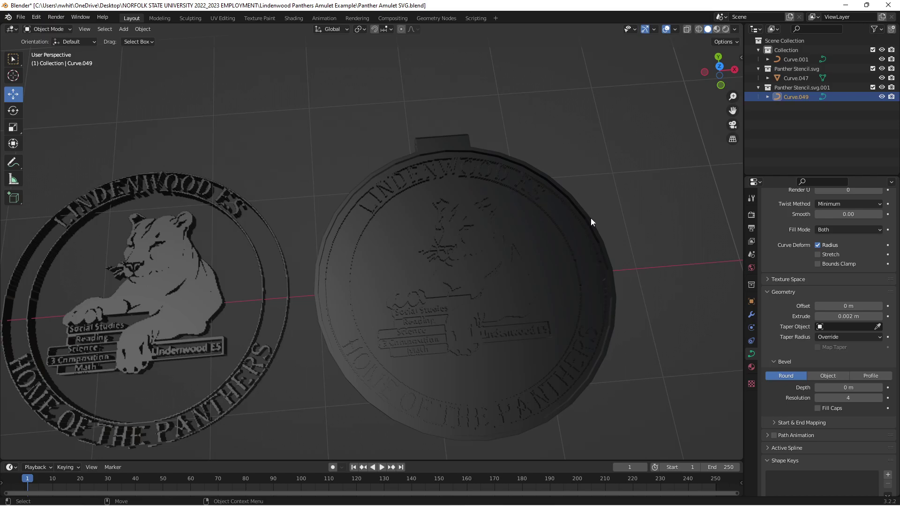
{"action": "middle_click_drag", "start_coordinate": [401, 277], "coordinate": [651, 231]}
{"action": "middle_click_drag", "start_coordinate": [394, 287], "coordinate": [392, 336], "text": "shift"}
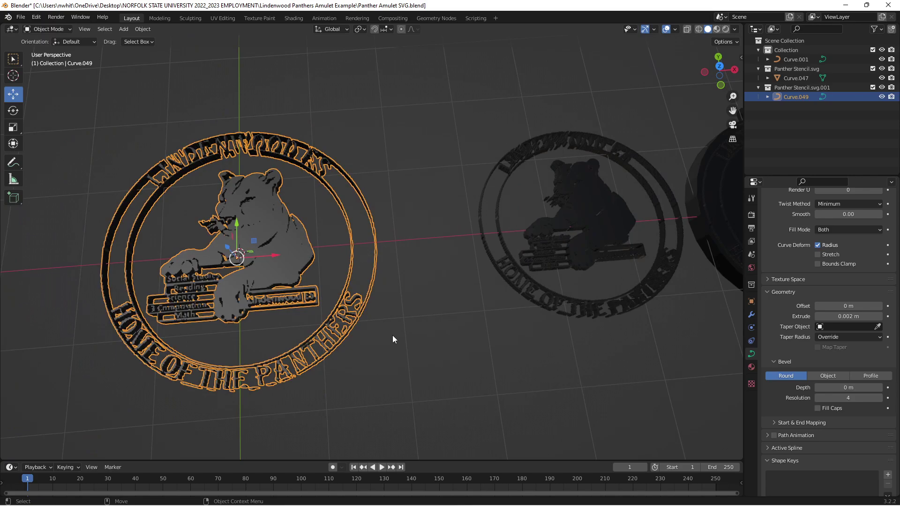
Examine the lettering and panther details of the extruded stencil and of the engraved amulet disc at close range.
{"action": "scroll", "coordinate": [253, 286], "scroll_direction": "up", "scroll_amount": 3}
{"action": "middle_click_drag", "start_coordinate": [407, 337], "coordinate": [561, 306], "text": "shift"}
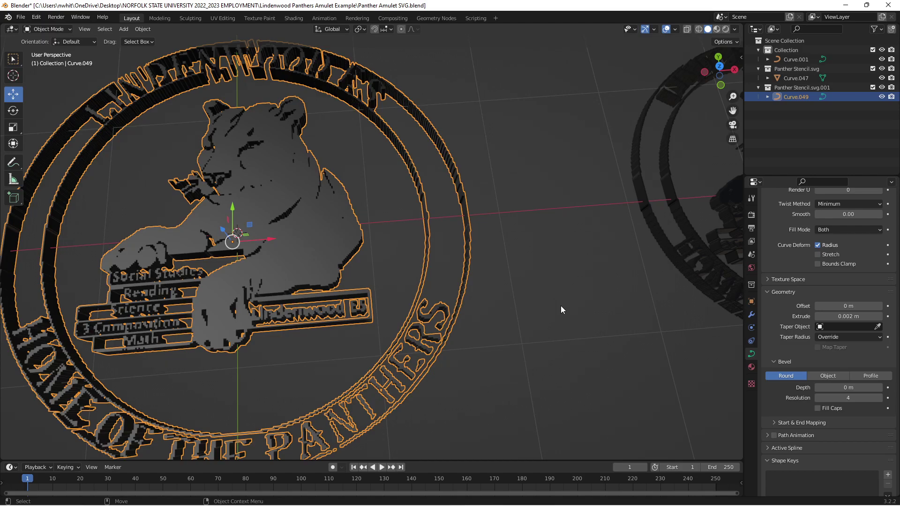
{"action": "scroll", "coordinate": [560, 306], "scroll_direction": "down", "scroll_amount": 4}
{"action": "middle_click_drag", "start_coordinate": [662, 287], "coordinate": [249, 352], "text": "shift"}
{"action": "scroll", "coordinate": [452, 313], "scroll_direction": "up", "scroll_amount": 4}
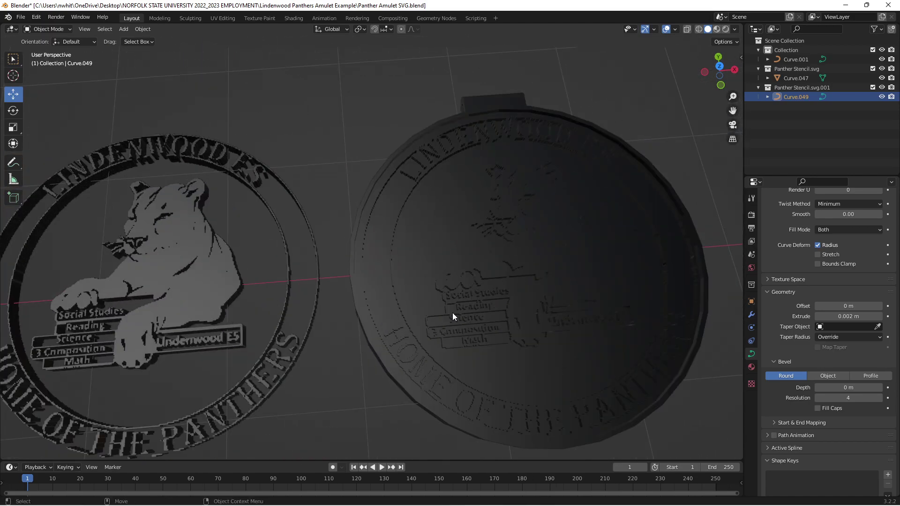
{"action": "scroll", "coordinate": [483, 307], "scroll_direction": "down", "scroll_amount": 4}
{"action": "middle_click_drag", "start_coordinate": [518, 337], "coordinate": [400, 260]}
{"action": "scroll", "coordinate": [418, 266], "scroll_direction": "up", "scroll_amount": 3}
{"action": "scroll", "coordinate": [308, 268], "scroll_direction": "down", "scroll_amount": 4}
{"action": "scroll", "coordinate": [431, 296], "scroll_direction": "up", "scroll_amount": 2}
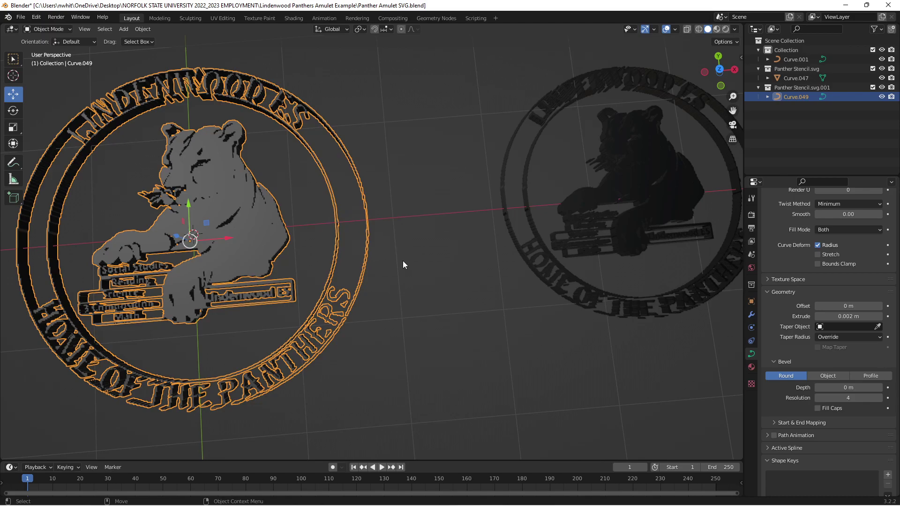
{"action": "scroll", "coordinate": [402, 260], "scroll_direction": "down", "scroll_amount": 6}
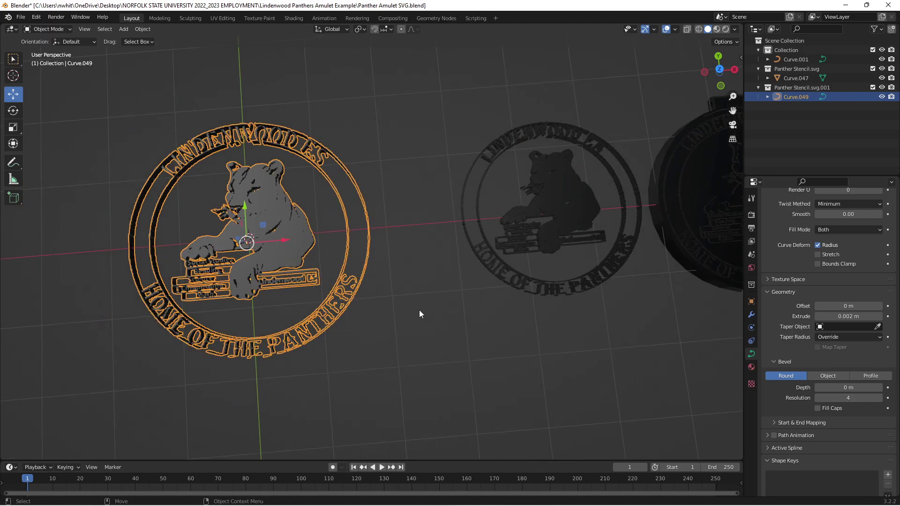
Convert the extruded panther stencil from a curve to a mesh.
{"action": "left_click", "coordinate": [424, 320]}
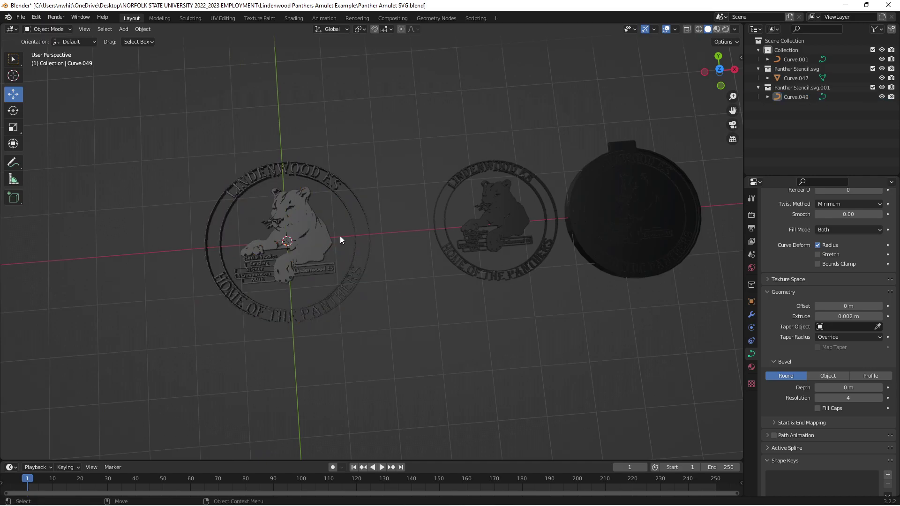
{"action": "left_click", "coordinate": [300, 243]}
{"action": "middle_click_drag", "start_coordinate": [319, 339], "coordinate": [403, 260]}
{"action": "right_click", "coordinate": [390, 199]}
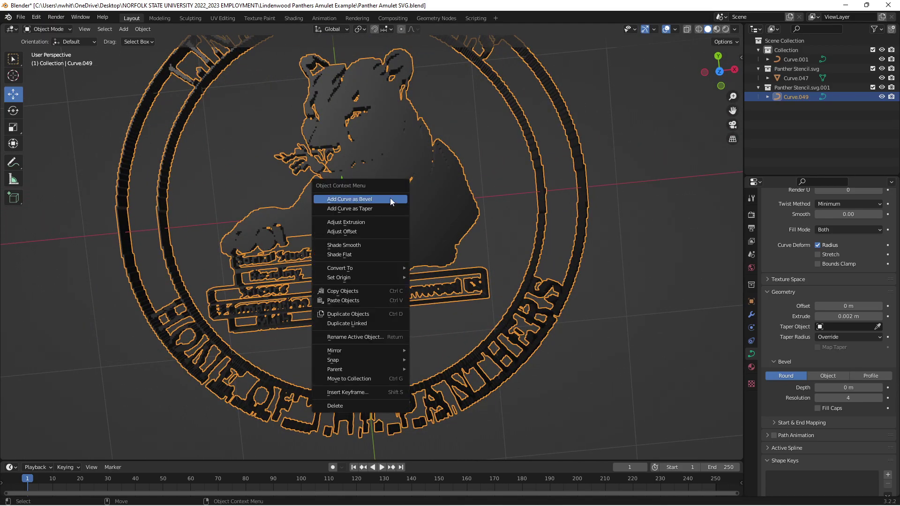
{"action": "mouse_move", "coordinate": [373, 269]}
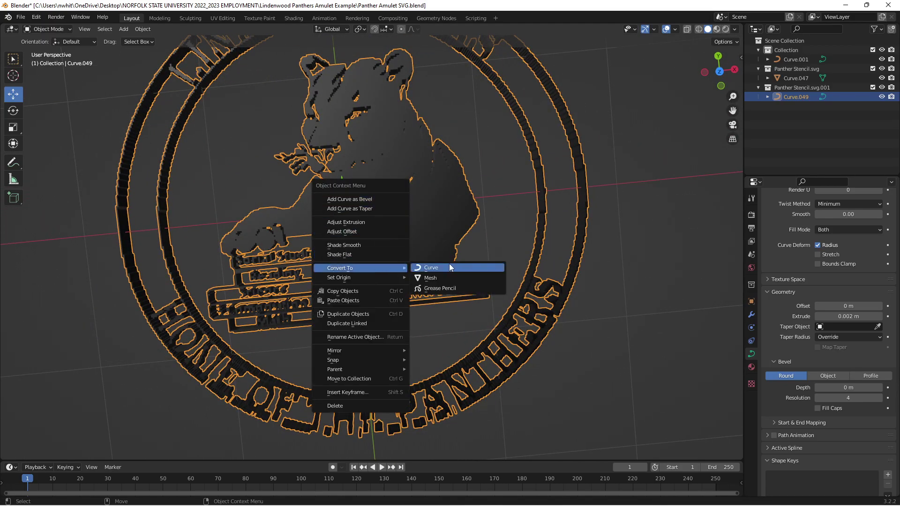
{"action": "left_click", "coordinate": [442, 277]}
{"action": "scroll", "coordinate": [441, 277], "scroll_direction": "down", "scroll_amount": 6}
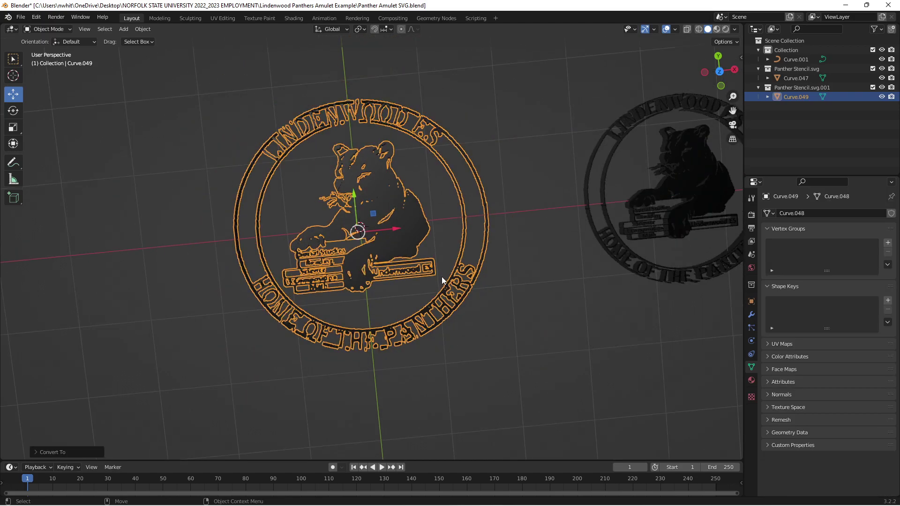
{"action": "middle_click_drag", "start_coordinate": [470, 282], "coordinate": [396, 240]}
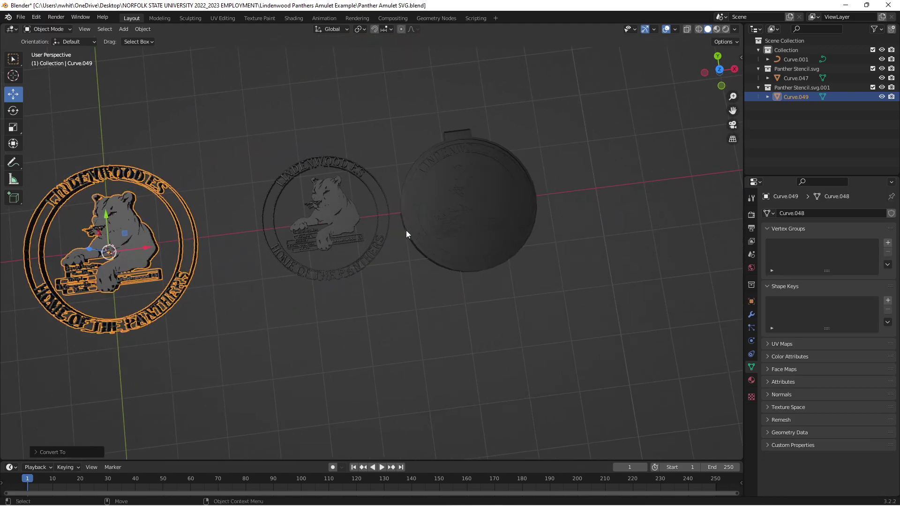
Slide the stencil mesh along the X axis until it lies over the amulet disc.
{"action": "left_click", "coordinate": [441, 215]}
{"action": "left_click", "coordinate": [153, 254]}
{"action": "key", "text": "g"}
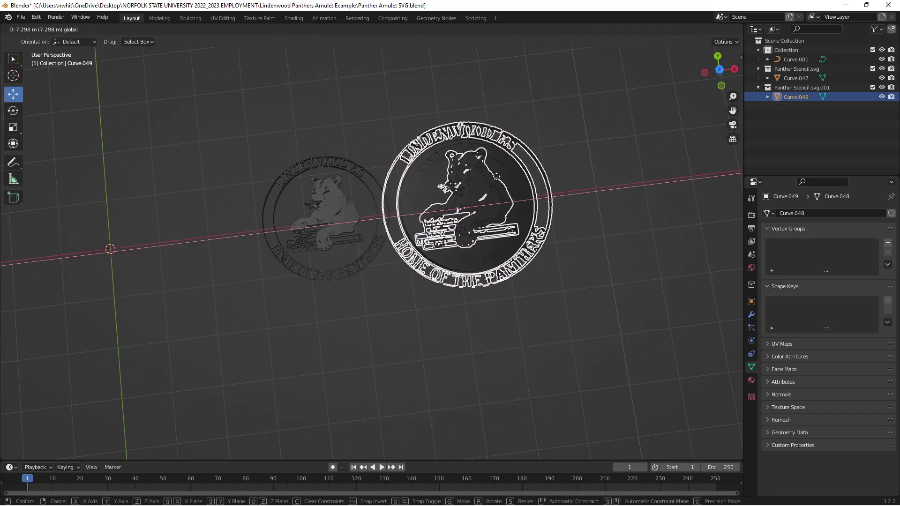
{"action": "left_click", "coordinate": [510, 166]}
{"action": "scroll", "coordinate": [510, 188], "scroll_direction": "up", "scroll_amount": 2}
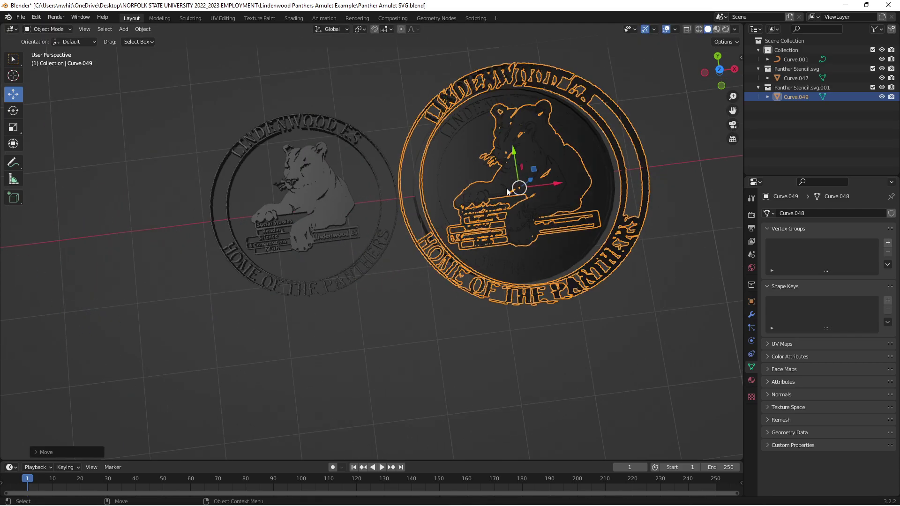
Slide the stencil mesh back along the X axis, clear of the amulet disc.
{"action": "left_click", "coordinate": [14, 131]}
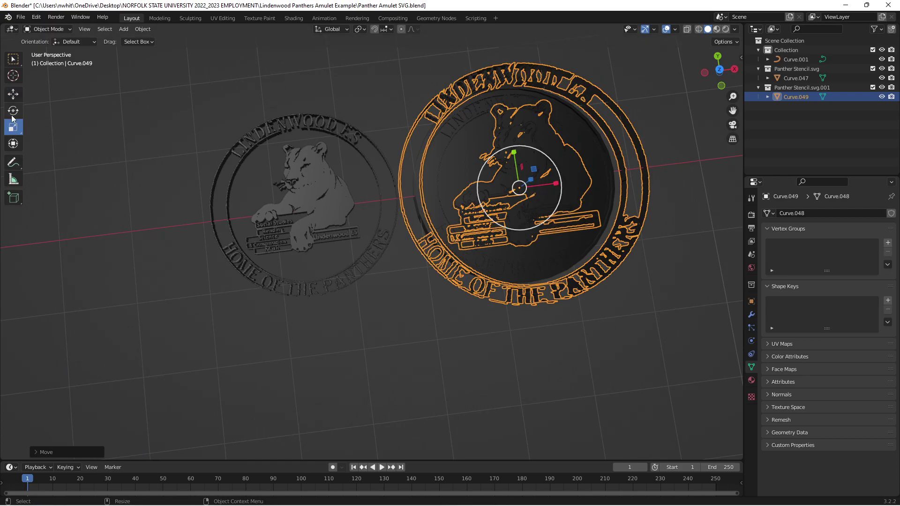
{"action": "left_click", "coordinate": [13, 94]}
{"action": "left_click_drag", "start_coordinate": [548, 187], "coordinate": [151, 216]}
Move the amulet disc along the X axis to the negative side of the world origin, away from both stencils.
{"action": "left_click", "coordinate": [539, 213]}
{"action": "left_click_drag", "start_coordinate": [532, 198], "coordinate": [212, 257]}
{"action": "middle_click_drag", "start_coordinate": [212, 256], "coordinate": [555, 236], "text": "shift"}
{"action": "left_click_drag", "start_coordinate": [428, 230], "coordinate": [175, 299]}
{"action": "middle_click_drag", "start_coordinate": [175, 302], "coordinate": [322, 276]}
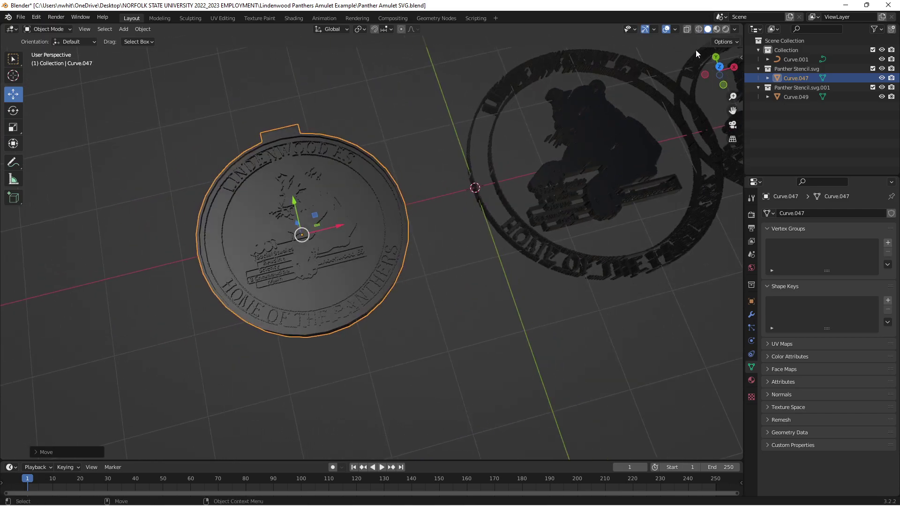
Try Material Preview shading on the amulet disc and stencils, and return to Solid shading.
{"action": "left_click", "coordinate": [716, 31]}
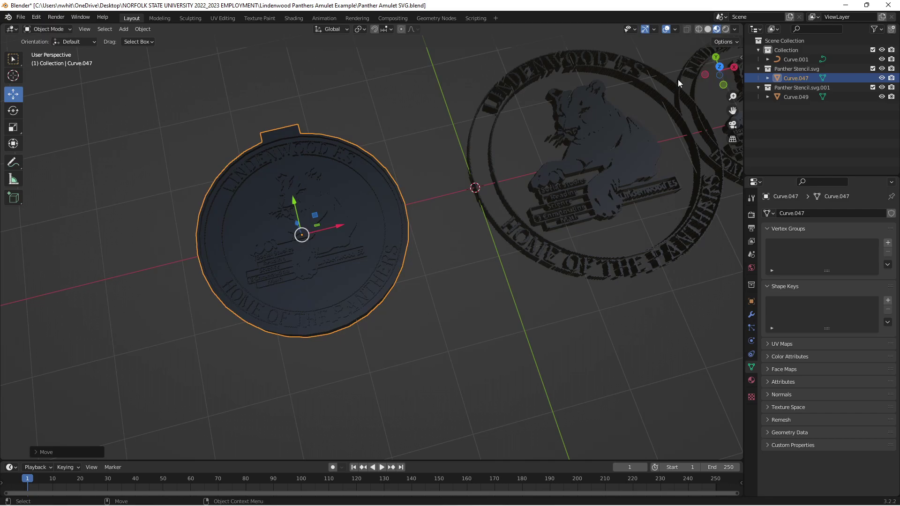
{"action": "middle_click_drag", "start_coordinate": [528, 177], "coordinate": [563, 156]}
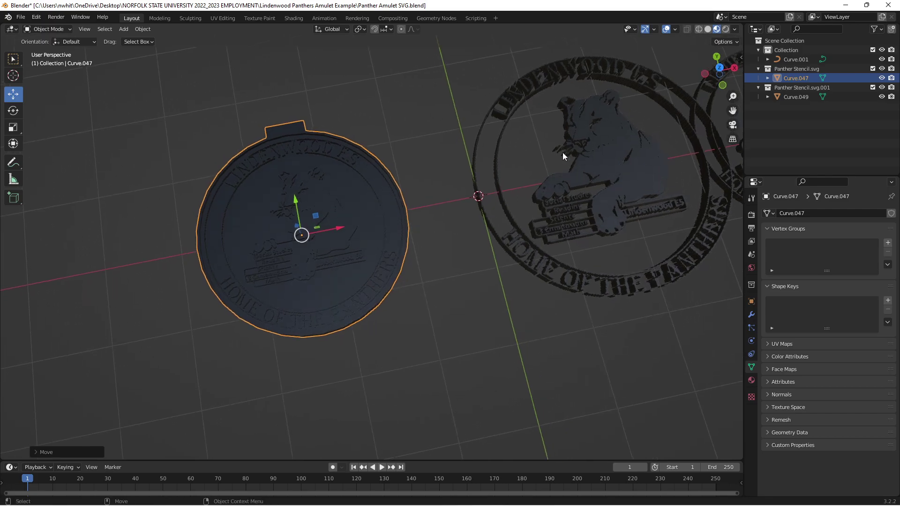
{"action": "left_click", "coordinate": [735, 29]}
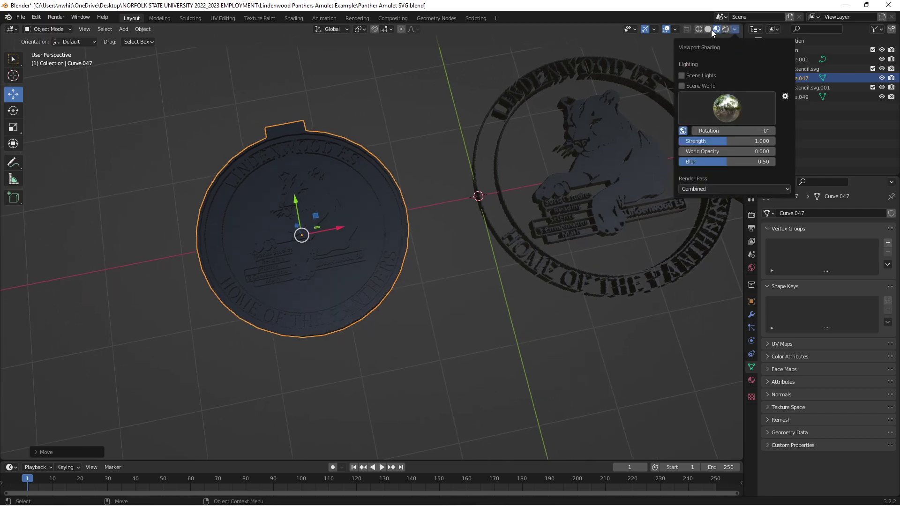
{"action": "left_click", "coordinate": [708, 29]}
Set the Solid shading's lighting to MatCap with the shiny ringed metallic sphere and inspect the amulet disc.
{"action": "left_click", "coordinate": [734, 30]}
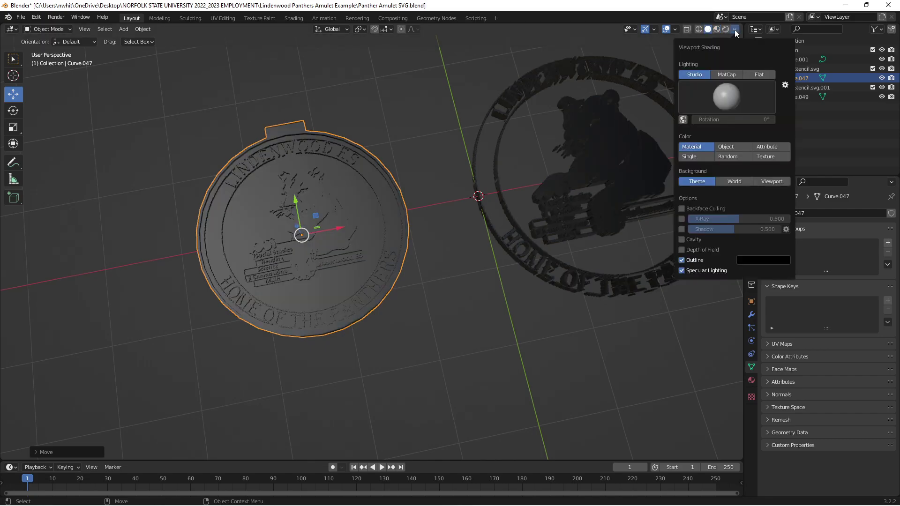
{"action": "left_click", "coordinate": [732, 75]}
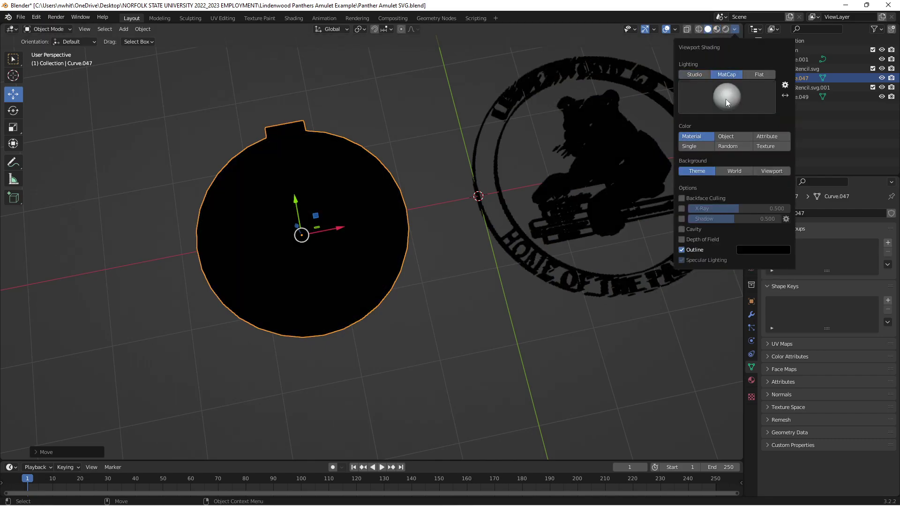
{"action": "left_click", "coordinate": [726, 99]}
{"action": "left_click", "coordinate": [562, 185]}
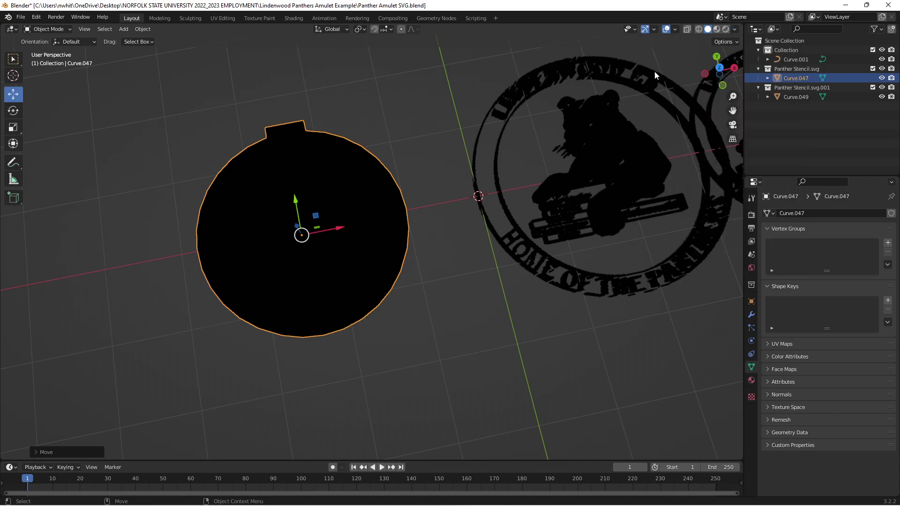
{"action": "mouse_move", "coordinate": [426, 242]}
{"action": "middle_mouse_down"}
{"action": "mouse_move", "coordinate": [429, 186]}
{"action": "mouse_move", "coordinate": [423, 212]}
{"action": "middle_mouse_up"}
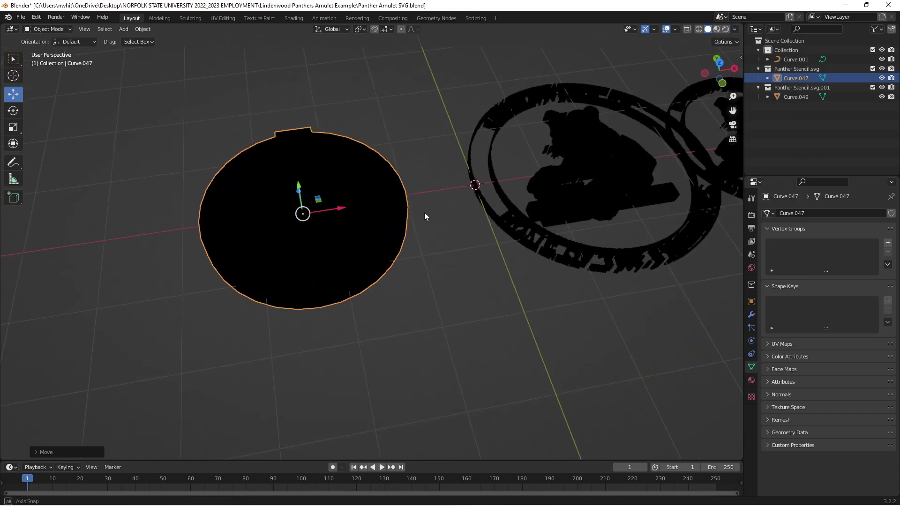
Try the rainbow and red MatCaps on the amulet disc, and choose the plain grey sphere MatCap for Solid shading.
{"action": "left_click", "coordinate": [716, 29]}
{"action": "left_click", "coordinate": [707, 29]}
{"action": "left_click", "coordinate": [734, 29]}
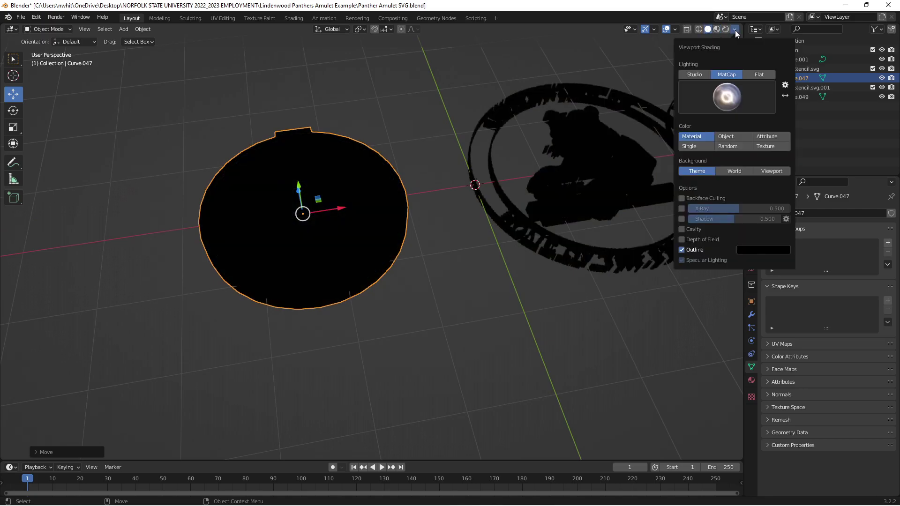
{"action": "left_click", "coordinate": [728, 96]}
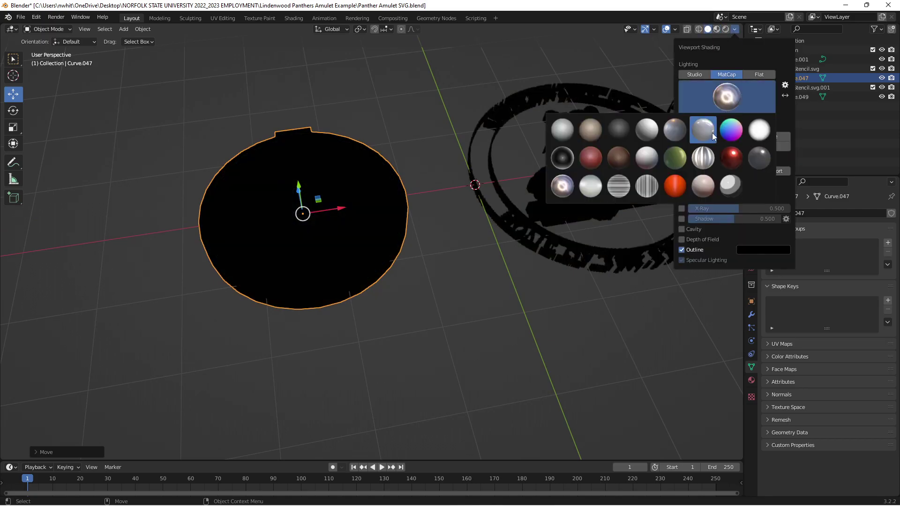
{"action": "left_click", "coordinate": [737, 135]}
{"action": "left_click", "coordinate": [733, 105]}
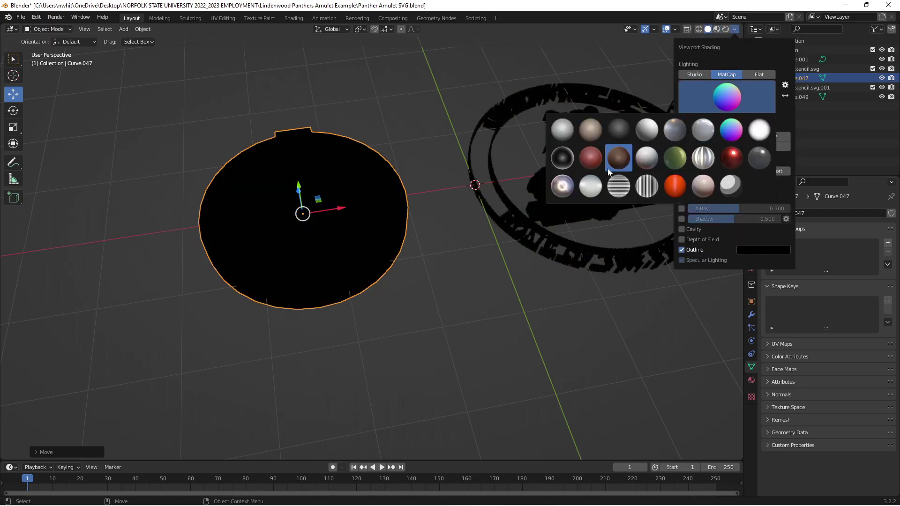
{"action": "left_click", "coordinate": [594, 161]}
{"action": "left_click", "coordinate": [739, 89]}
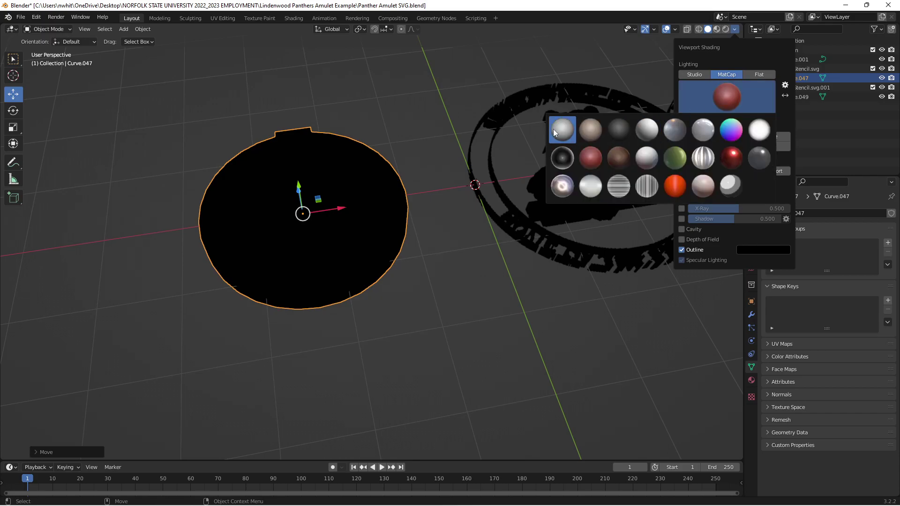
{"action": "left_click", "coordinate": [553, 128]}
Try the different Studio lighting presets on the amulet disc and stencils and inspect the engraved face.
{"action": "left_click", "coordinate": [729, 91]}
{"action": "left_click", "coordinate": [700, 74]}
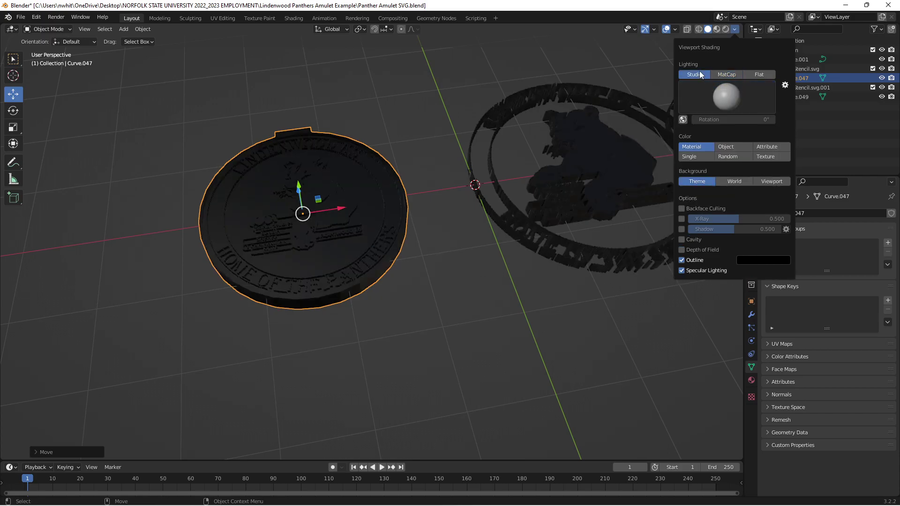
{"action": "left_click", "coordinate": [714, 98]}
{"action": "left_click", "coordinate": [665, 130]}
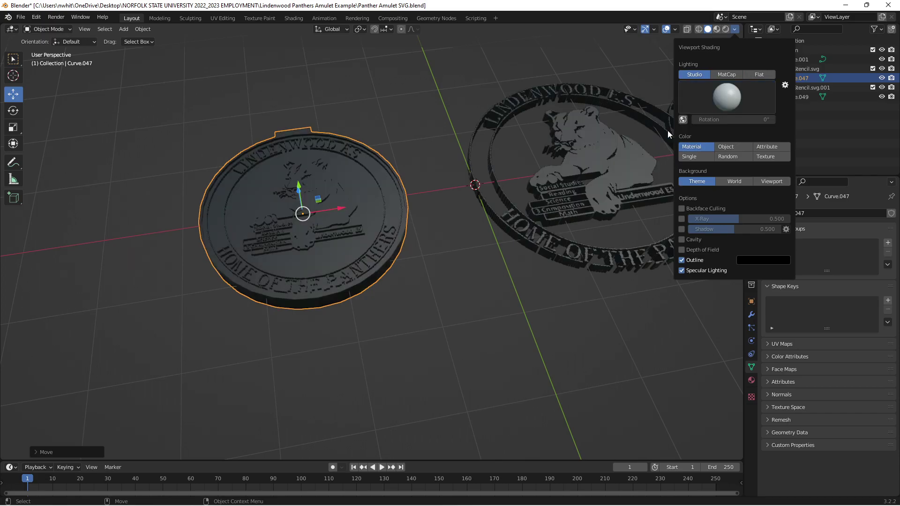
{"action": "left_click", "coordinate": [725, 94]}
{"action": "left_click", "coordinate": [648, 134]}
{"action": "left_click", "coordinate": [725, 96]}
{"action": "left_click", "coordinate": [760, 126]}
{"action": "left_click", "coordinate": [737, 101]}
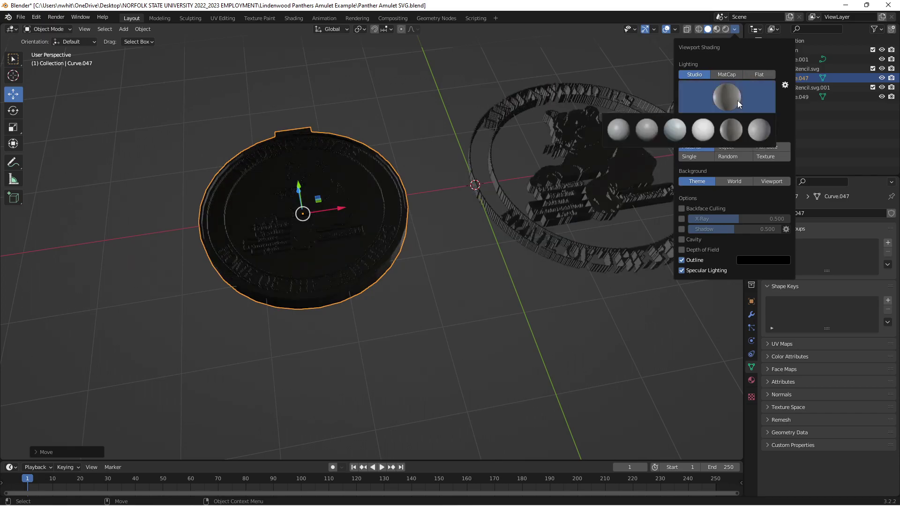
{"action": "left_click", "coordinate": [760, 128]}
{"action": "left_click", "coordinate": [739, 100]}
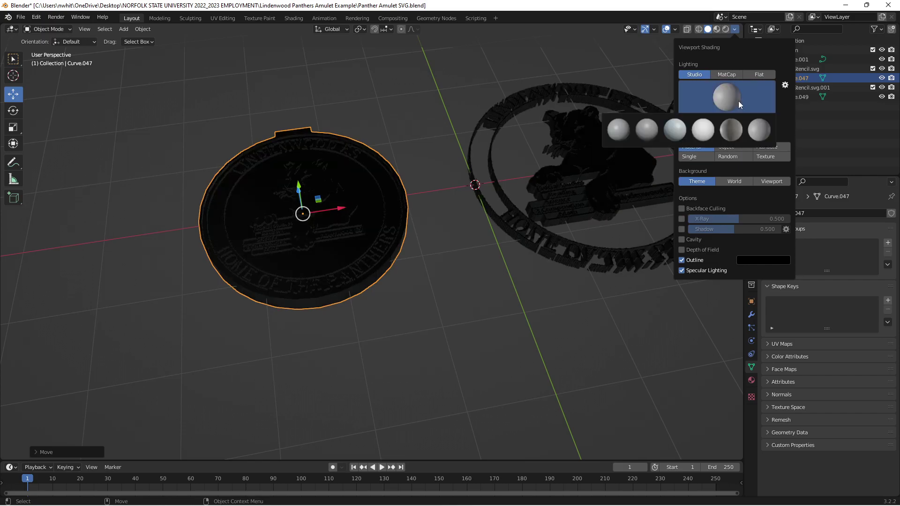
{"action": "left_click", "coordinate": [665, 128]}
{"action": "mouse_move", "coordinate": [460, 156]}
{"action": "middle_mouse_down"}
{"action": "mouse_move", "coordinate": [439, 191]}
{"action": "mouse_move", "coordinate": [441, 167]}
{"action": "mouse_move", "coordinate": [522, 198]}
{"action": "mouse_move", "coordinate": [620, 102]}
{"action": "middle_mouse_up"}
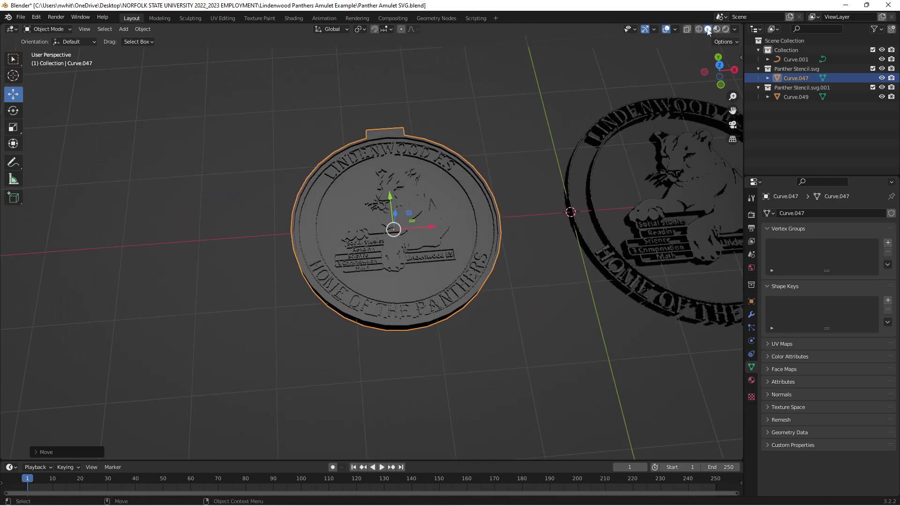
Set the Solid shading's lighting to MatCap and its colour mode to Random.
{"action": "left_click", "coordinate": [734, 30]}
{"action": "left_click", "coordinate": [726, 74]}
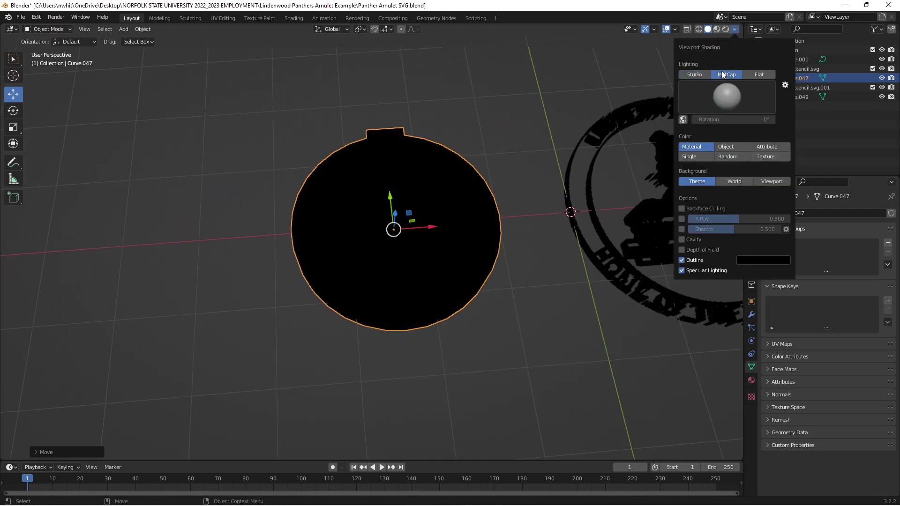
{"action": "left_click", "coordinate": [727, 137]}
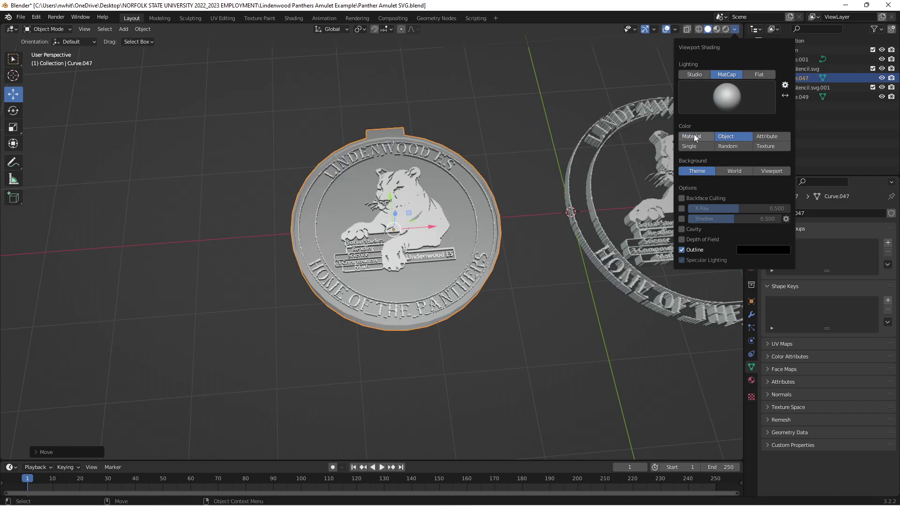
{"action": "left_click", "coordinate": [692, 145]}
{"action": "left_click", "coordinate": [723, 145]}
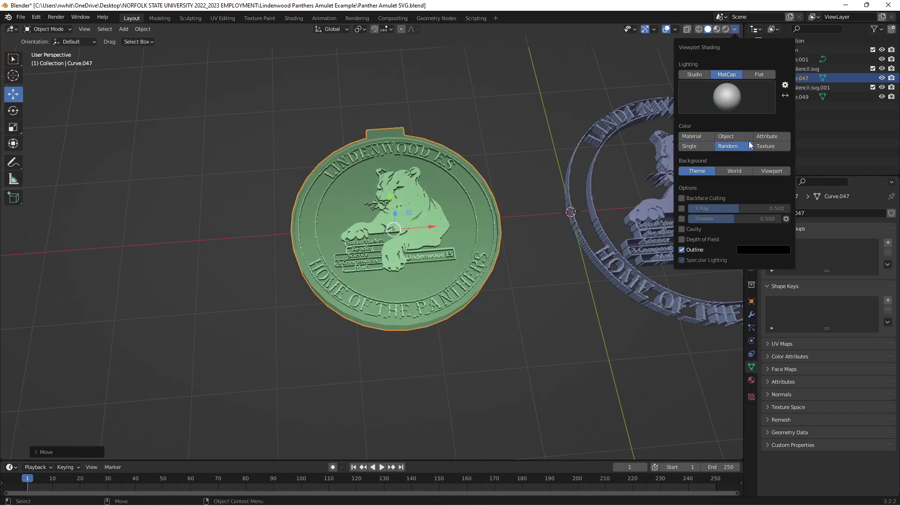
{"action": "left_click", "coordinate": [499, 117]}
Try smooth shading on the amulet disc, inspect its rim and hanging loop, and return it to flat shading.
{"action": "mouse_move", "coordinate": [499, 116]}
{"action": "middle_mouse_down"}
{"action": "mouse_move", "coordinate": [496, 144]}
{"action": "mouse_move", "coordinate": [498, 111]}
{"action": "mouse_move", "coordinate": [492, 125]}
{"action": "middle_mouse_up"}
{"action": "scroll", "coordinate": [364, 246], "scroll_direction": "up", "scroll_amount": 3}
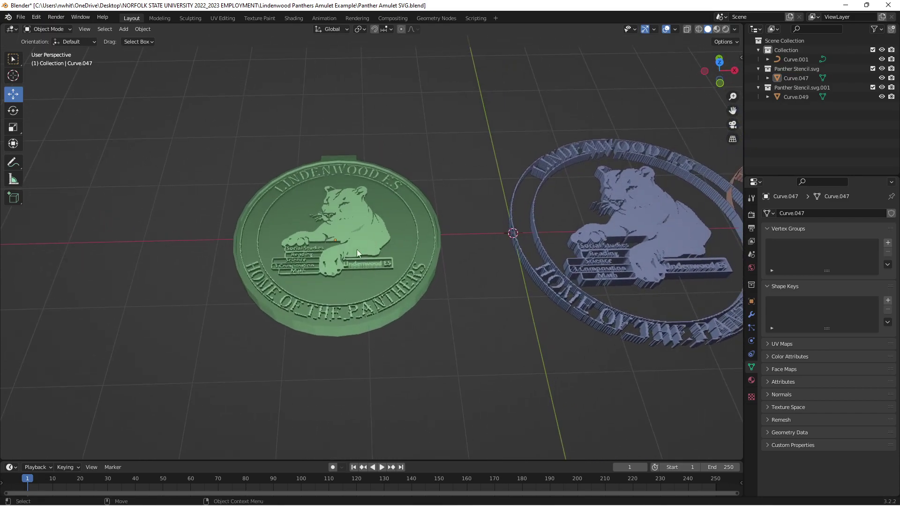
{"action": "middle_click_drag", "start_coordinate": [343, 249], "coordinate": [356, 277]}
{"action": "left_click", "coordinate": [350, 277]}
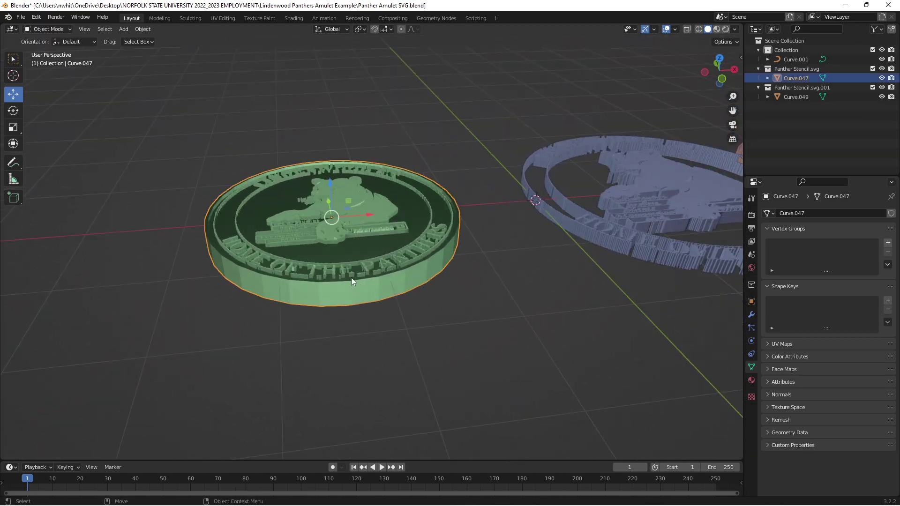
{"action": "right_click", "coordinate": [290, 181]}
{"action": "left_click", "coordinate": [308, 175]}
{"action": "mouse_move", "coordinate": [327, 209]}
{"action": "middle_mouse_down"}
{"action": "mouse_move", "coordinate": [370, 235]}
{"action": "mouse_move", "coordinate": [443, 178]}
{"action": "mouse_move", "coordinate": [492, 175]}
{"action": "mouse_move", "coordinate": [355, 224]}
{"action": "mouse_move", "coordinate": [323, 287]}
{"action": "mouse_move", "coordinate": [321, 201]}
{"action": "middle_mouse_up"}
{"action": "scroll", "coordinate": [468, 248], "scroll_direction": "down", "scroll_amount": 2}
{"action": "left_click", "coordinate": [377, 251]}
{"action": "scroll", "coordinate": [376, 251], "scroll_direction": "up", "scroll_amount": 4}
{"action": "middle_click_drag", "start_coordinate": [417, 206], "coordinate": [504, 240]}
{"action": "right_click", "coordinate": [429, 255]}
{"action": "left_click", "coordinate": [417, 266]}
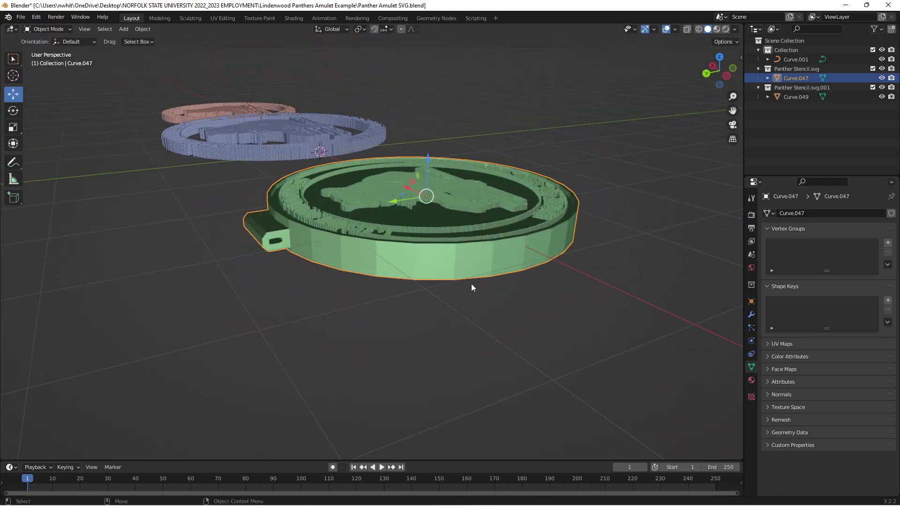
Compare smooth and flat shading on the amulet disc's face and rim again, and leave it shaded smooth.
{"action": "middle_click_drag", "start_coordinate": [457, 283], "coordinate": [437, 255]}
{"action": "middle_click_drag", "start_coordinate": [637, 198], "coordinate": [350, 212]}
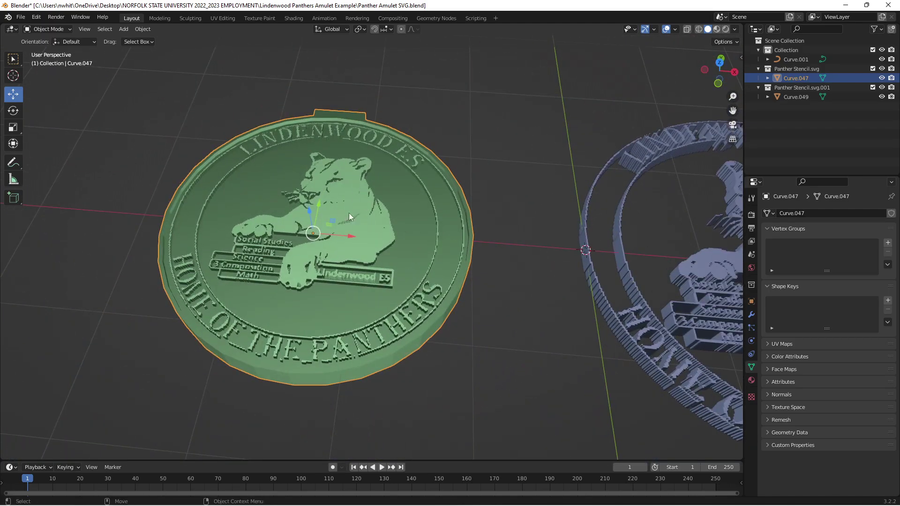
{"action": "middle_click_drag", "start_coordinate": [350, 266], "coordinate": [425, 198]}
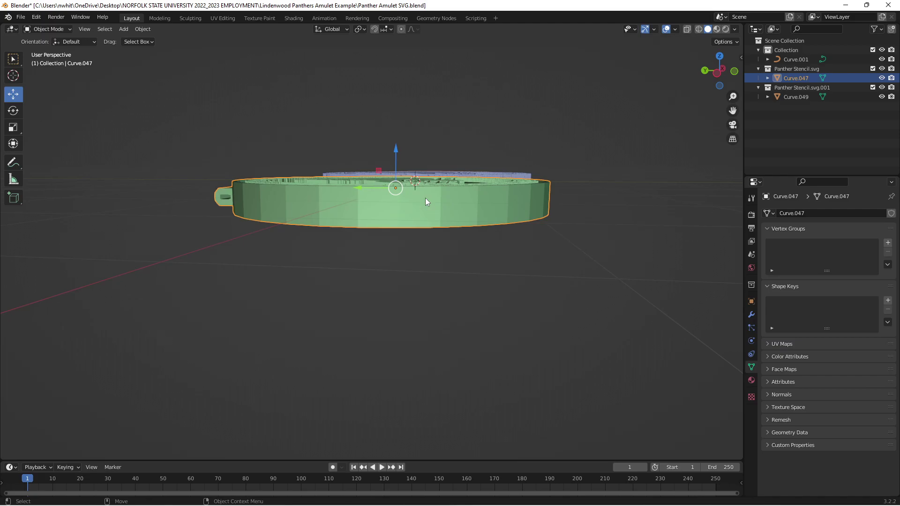
{"action": "right_click", "coordinate": [401, 212]}
{"action": "left_click", "coordinate": [378, 202]}
{"action": "right_click", "coordinate": [406, 213]}
{"action": "left_click", "coordinate": [396, 223]}
{"action": "mouse_move", "coordinate": [418, 238]}
{"action": "middle_mouse_down"}
{"action": "mouse_move", "coordinate": [481, 242]}
{"action": "mouse_move", "coordinate": [414, 241]}
{"action": "middle_mouse_up"}
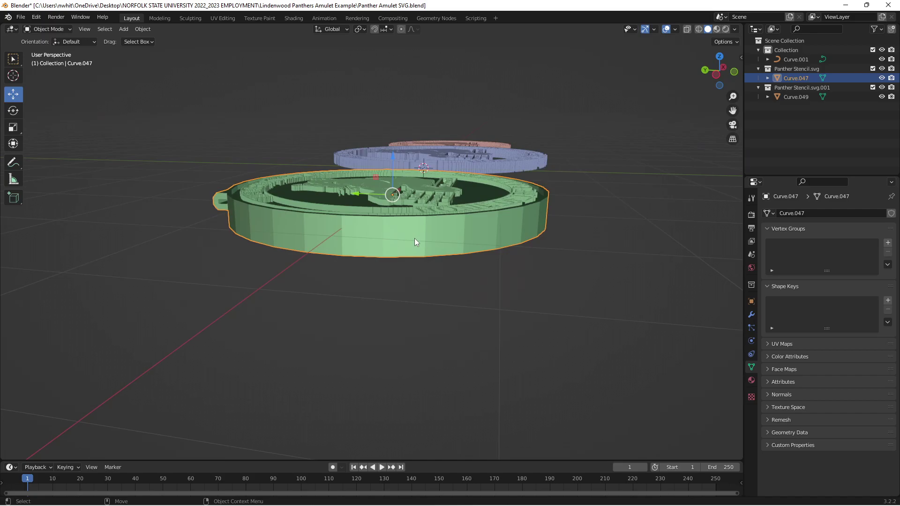
{"action": "right_click", "coordinate": [415, 238]}
{"action": "left_click", "coordinate": [401, 230]}
{"action": "mouse_move", "coordinate": [311, 244]}
{"action": "middle_mouse_down"}
{"action": "mouse_move", "coordinate": [432, 248]}
{"action": "mouse_move", "coordinate": [243, 280]}
{"action": "mouse_move", "coordinate": [110, 279]}
{"action": "middle_mouse_up"}
{"action": "middle_click_drag", "start_coordinate": [406, 223], "coordinate": [549, 261]}
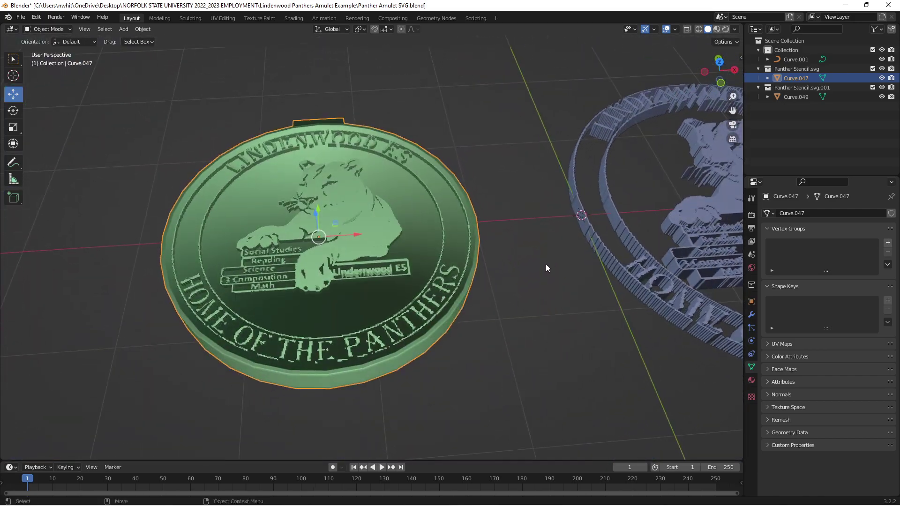
Select both stencils together and move them far away from the amulet disc.
{"action": "scroll", "coordinate": [548, 261], "scroll_direction": "down", "scroll_amount": 5}
{"action": "left_click_drag", "start_coordinate": [374, 240], "coordinate": [405, 240]}
{"action": "left_click", "coordinate": [541, 262]}
{"action": "middle_click_drag", "start_coordinate": [541, 262], "coordinate": [533, 286]}
{"action": "left_click", "coordinate": [555, 250], "text": "shift"}
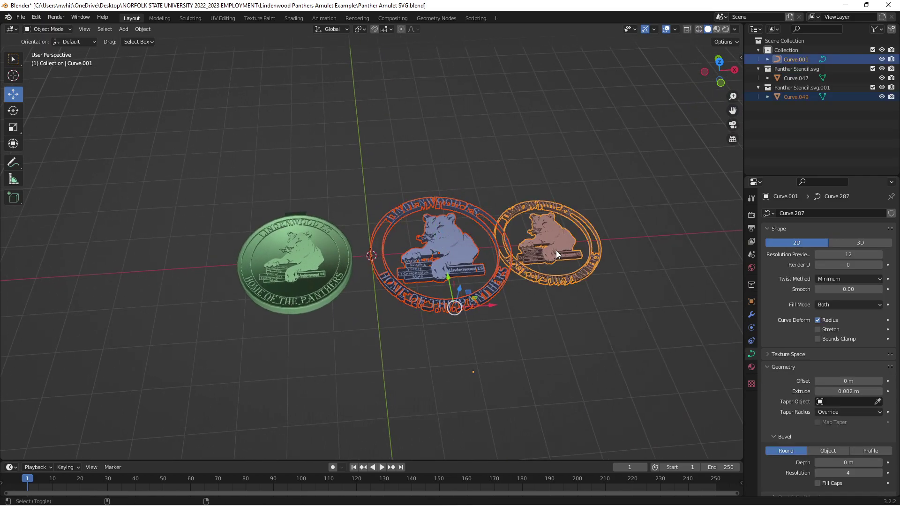
{"action": "left_click_drag", "start_coordinate": [449, 283], "coordinate": [504, 98]}
Move the amulet disc along the X axis to the world origin and save the file.
{"action": "left_click", "coordinate": [302, 240]}
{"action": "left_click_drag", "start_coordinate": [301, 240], "coordinate": [380, 234]}
{"action": "middle_click_drag", "start_coordinate": [171, 123], "coordinate": [235, 156]}
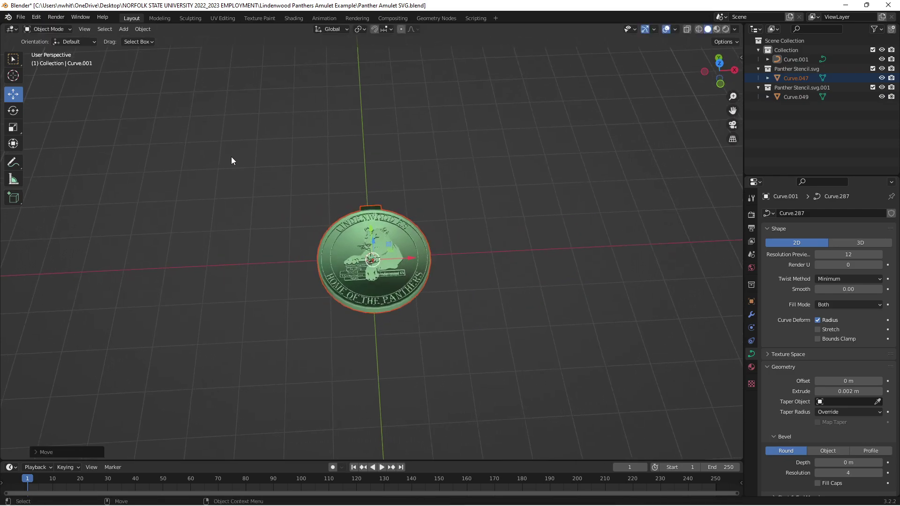
{"action": "key", "text": "ctrl+s"}
Review the STL export options for the amulet disc with Selection Only turned off, and cancel the export.
{"action": "left_click", "coordinate": [388, 252]}
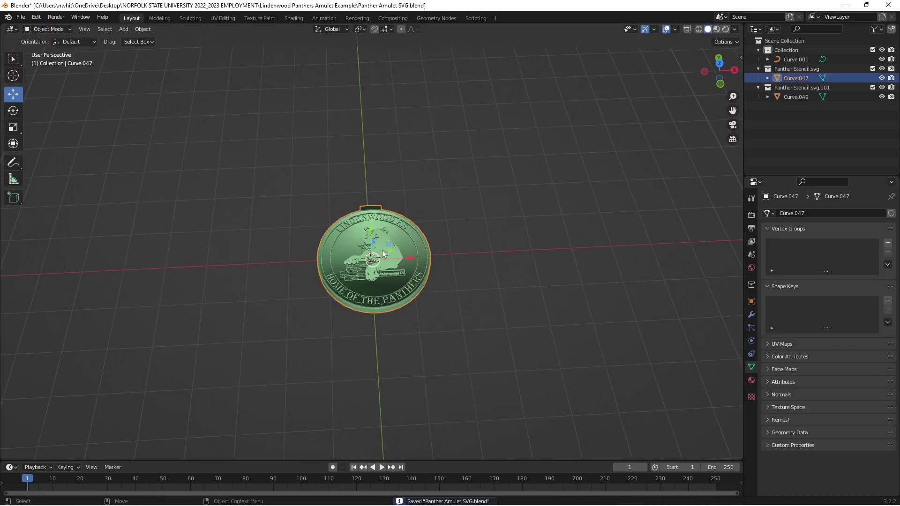
{"action": "left_click", "coordinate": [20, 18]}
{"action": "mouse_move", "coordinate": [61, 153]}
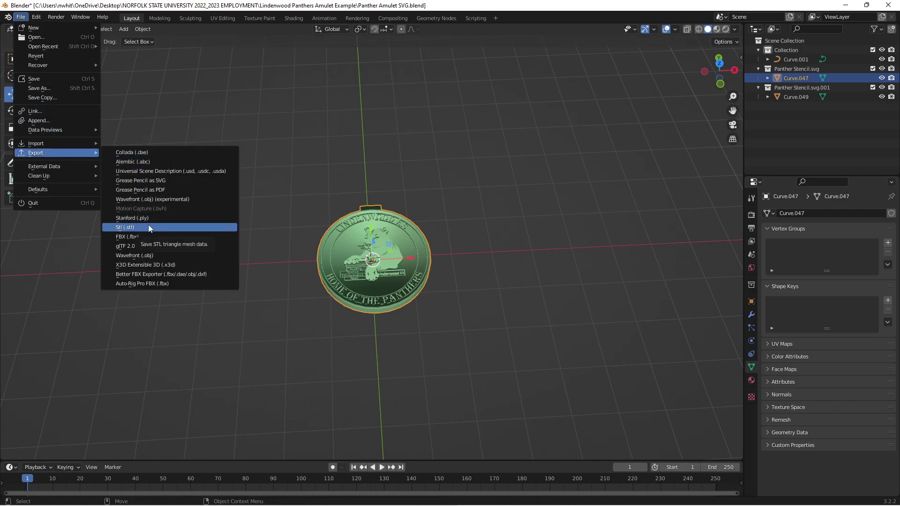
{"action": "left_click", "coordinate": [148, 226]}
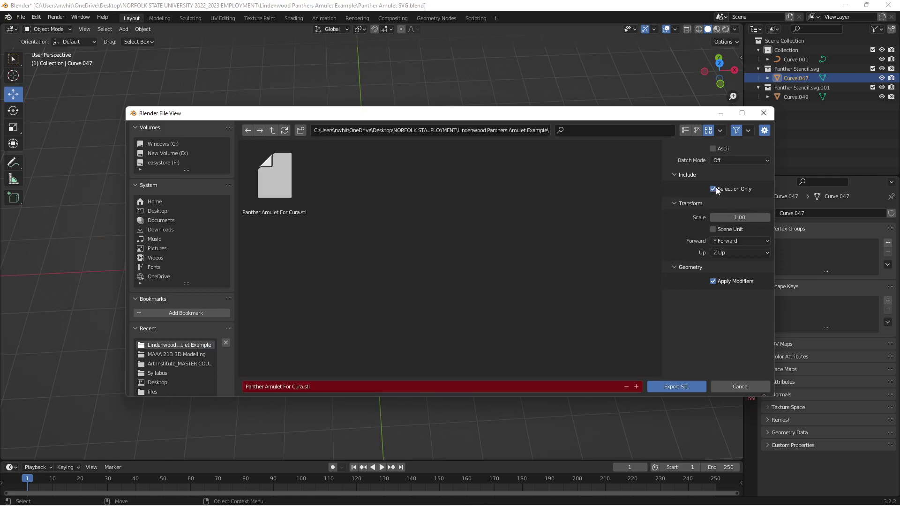
{"action": "left_click_drag", "start_coordinate": [664, 116], "coordinate": [471, 128]}
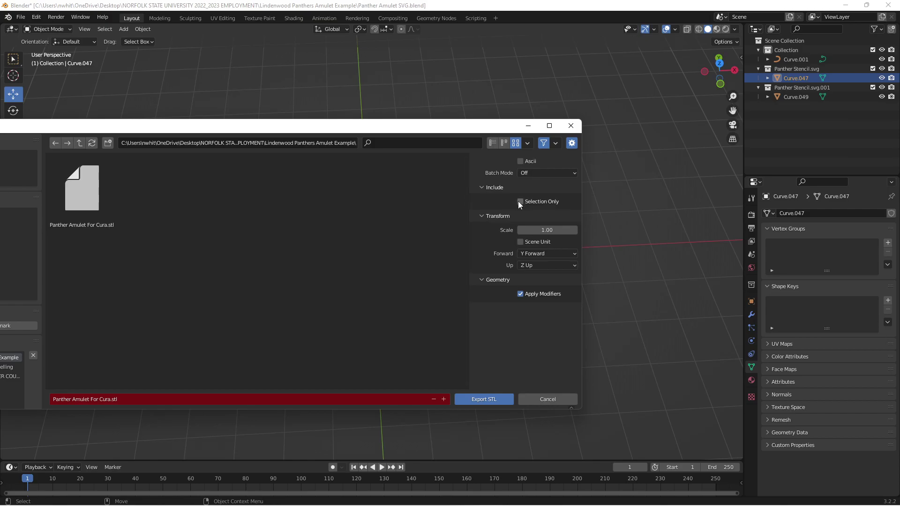
{"action": "left_click_drag", "start_coordinate": [446, 124], "coordinate": [204, 143]}
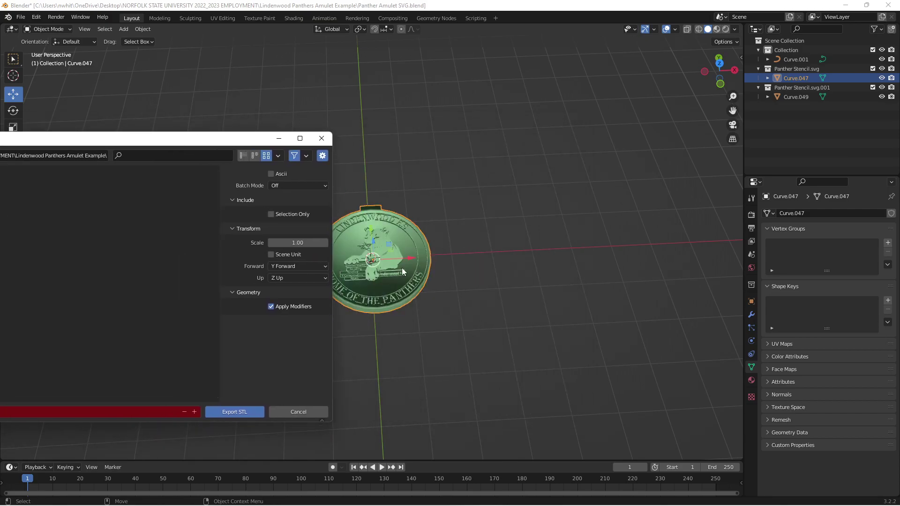
{"action": "scroll", "coordinate": [410, 271], "scroll_direction": "down", "scroll_amount": 5}
{"action": "scroll", "coordinate": [417, 301], "scroll_direction": "up", "scroll_amount": 6}
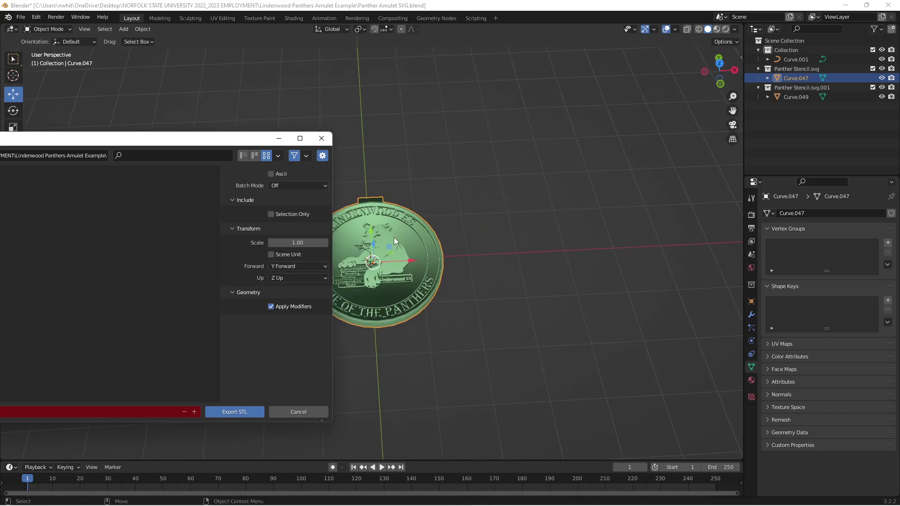
{"action": "left_click", "coordinate": [447, 254]}
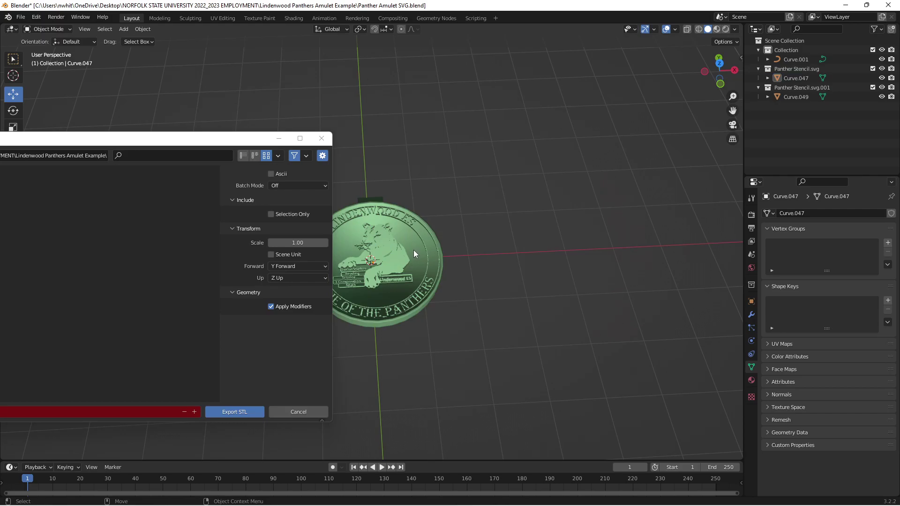
{"action": "left_click", "coordinate": [298, 412]}
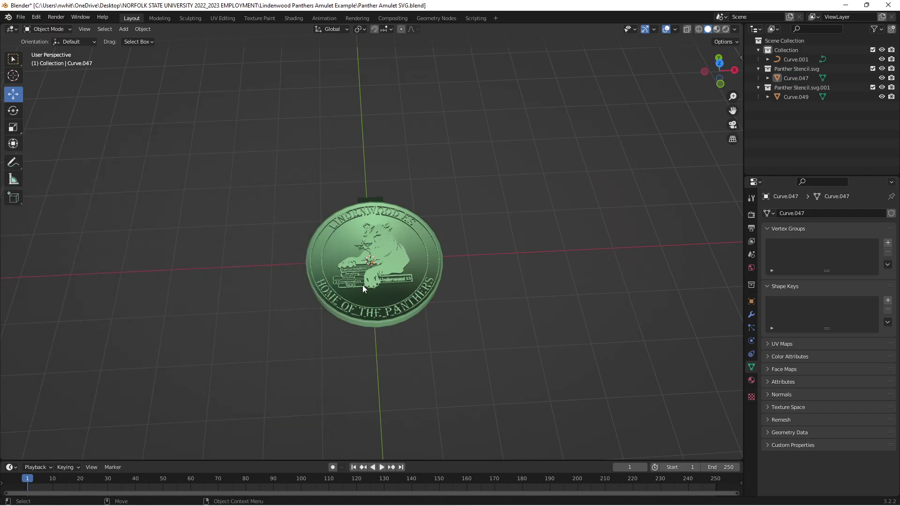
Reselect the amulet disc, review the STL export with Selection Only enabled, and cancel it.
{"action": "left_click", "coordinate": [357, 272]}
{"action": "left_click", "coordinate": [494, 251]}
{"action": "left_click", "coordinate": [387, 259]}
{"action": "left_click", "coordinate": [20, 17]}
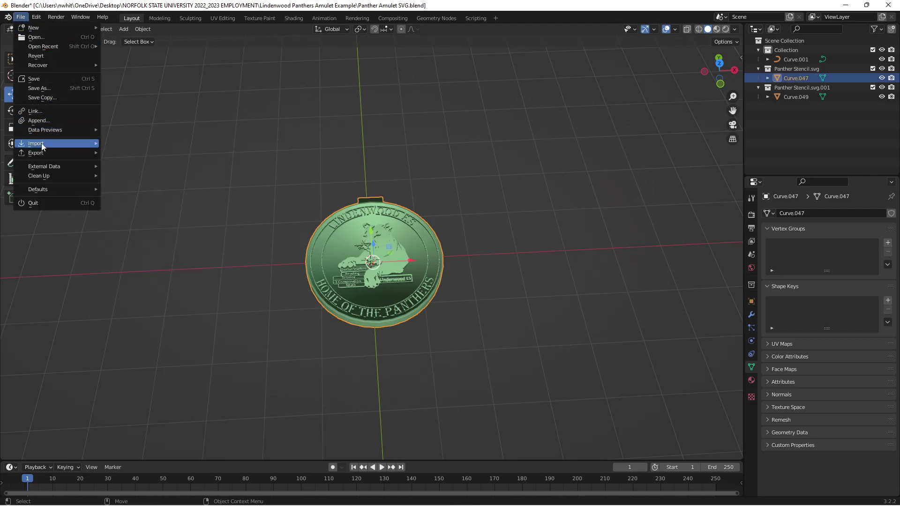
{"action": "mouse_move", "coordinate": [47, 155]}
{"action": "left_click", "coordinate": [162, 227]}
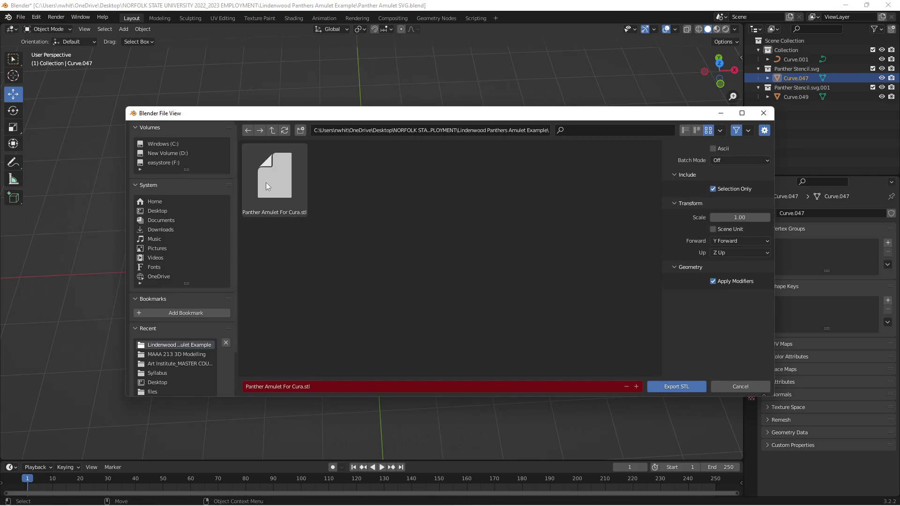
{"action": "left_click", "coordinate": [746, 387]}
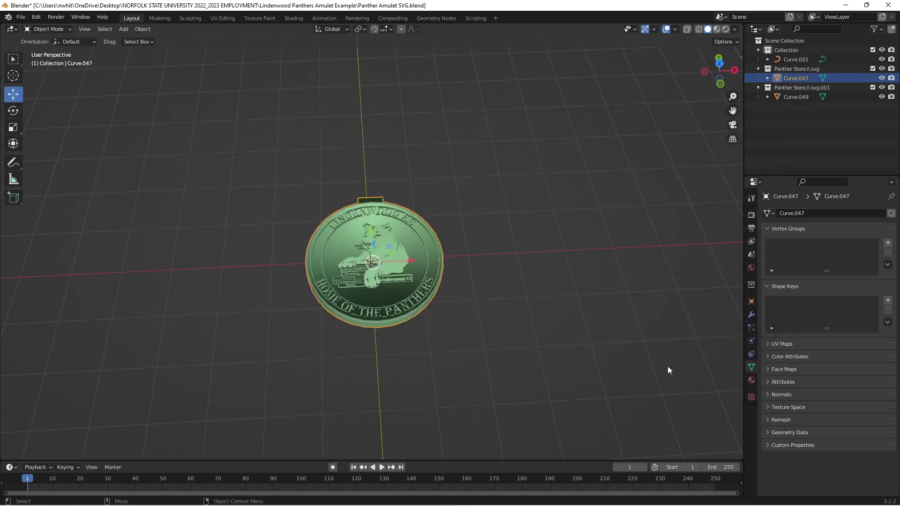
{"action": "left_click", "coordinate": [392, 82]}
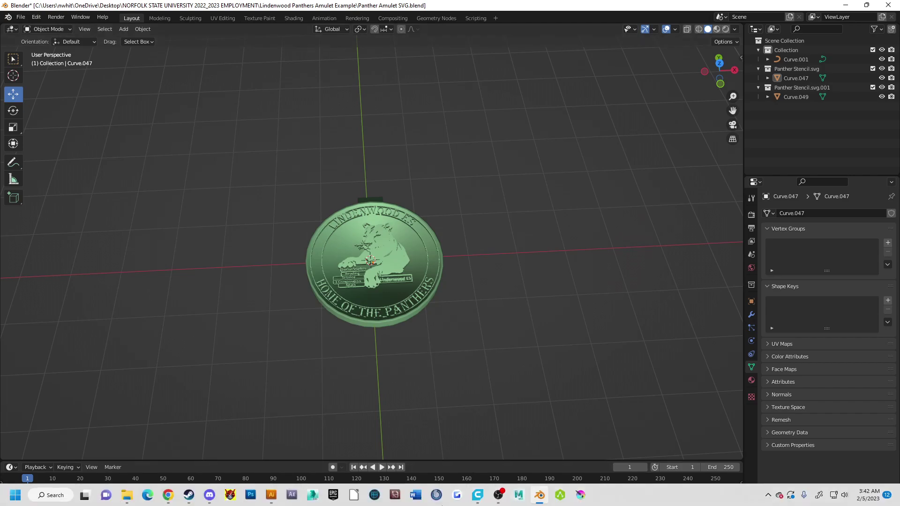
Switch to Ultimaker Cura and examine the sliced layer preview of the panther amulets on the build plate.
{"action": "left_click", "coordinate": [478, 495]}
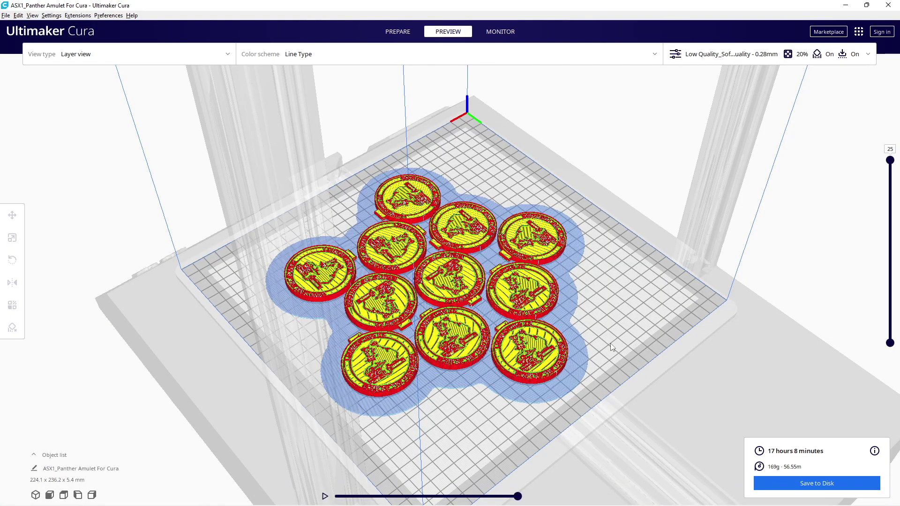
{"action": "right_click_drag", "start_coordinate": [631, 314], "coordinate": [733, 321]}
{"action": "scroll", "coordinate": [552, 378], "scroll_direction": "up", "scroll_amount": 3}
{"action": "scroll", "coordinate": [552, 378], "scroll_direction": "down", "scroll_amount": 5}
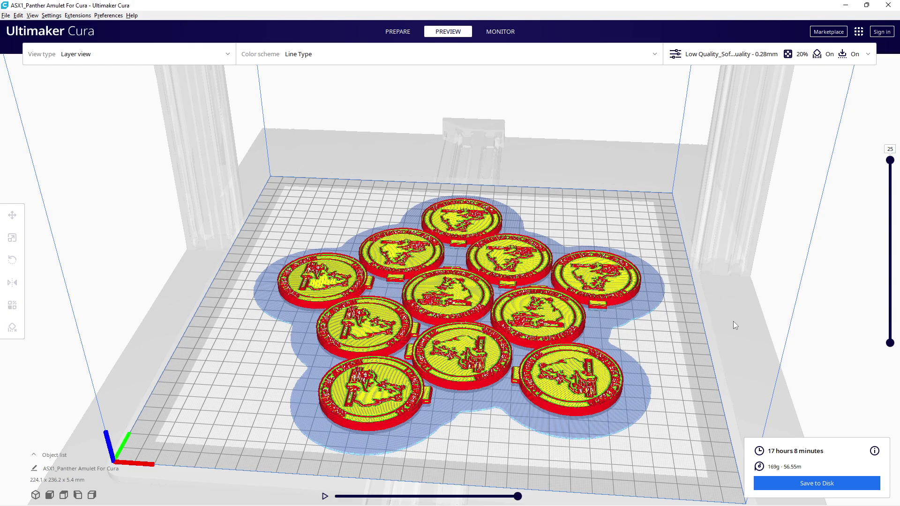
Inspect the ten sliced panther amulets from overhead, close up and nearly level with the build plate.
{"action": "right_click_drag", "start_coordinate": [733, 321], "coordinate": [145, 341]}
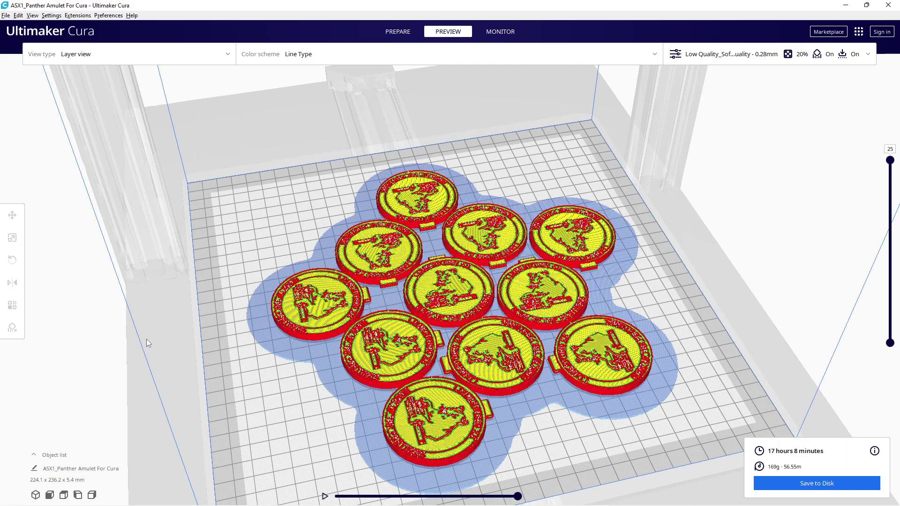
{"action": "right_click_drag", "start_coordinate": [407, 307], "coordinate": [434, 309]}
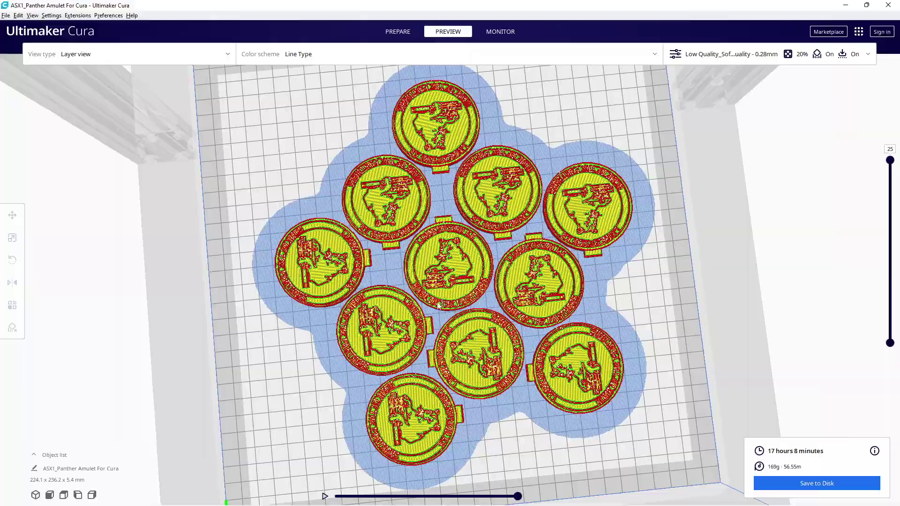
{"action": "scroll", "coordinate": [438, 312], "scroll_direction": "up", "scroll_amount": 5}
{"action": "right_click_drag", "start_coordinate": [403, 341], "coordinate": [397, 309]}
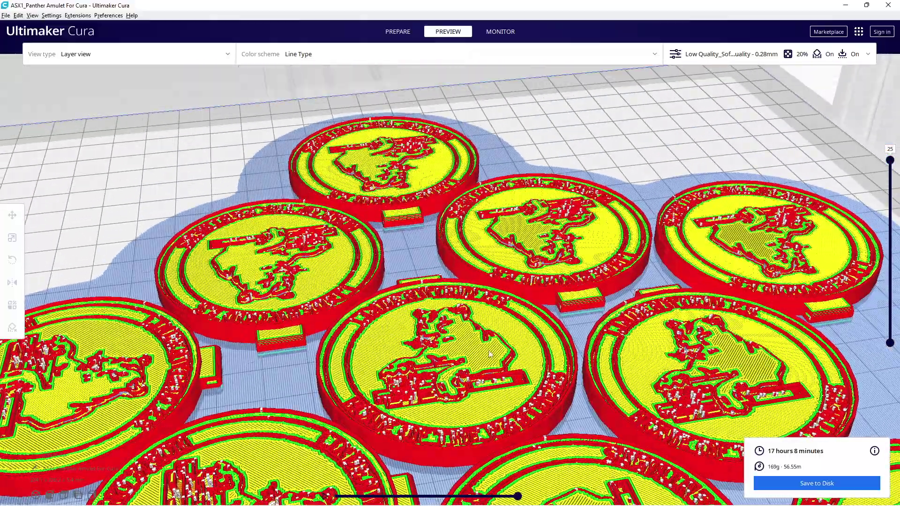
{"action": "scroll", "coordinate": [355, 389], "scroll_direction": "down", "scroll_amount": 4}
{"action": "scroll", "coordinate": [354, 389], "scroll_direction": "down", "scroll_amount": 5}
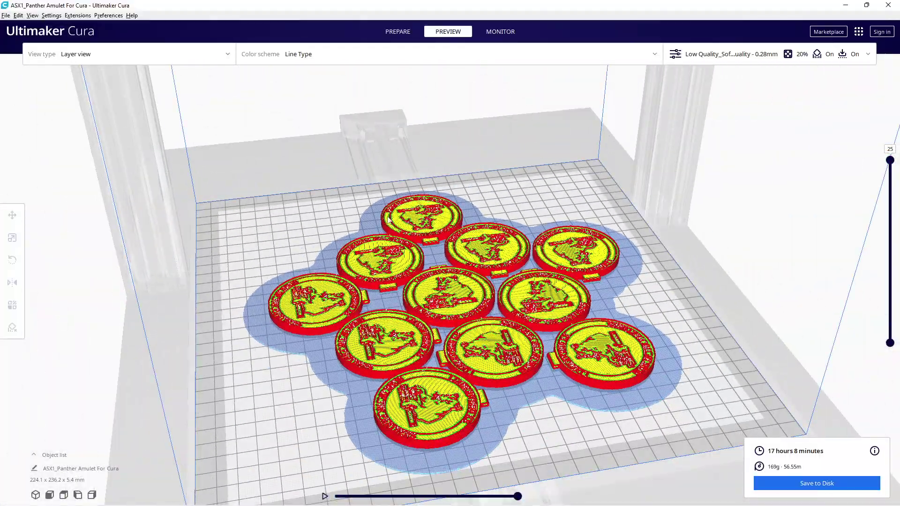
{"action": "scroll", "coordinate": [431, 392], "scroll_direction": "up", "scroll_amount": 3}
{"action": "scroll", "coordinate": [431, 392], "scroll_direction": "up", "scroll_amount": 2}
{"action": "right_click_drag", "start_coordinate": [431, 391], "coordinate": [334, 415]}
{"action": "scroll", "coordinate": [483, 345], "scroll_direction": "down", "scroll_amount": 3}
{"action": "scroll", "coordinate": [448, 356], "scroll_direction": "up", "scroll_amount": 5}
{"action": "right_click_drag", "start_coordinate": [448, 356], "coordinate": [440, 300]}
{"action": "scroll", "coordinate": [439, 300], "scroll_direction": "down", "scroll_amount": 5}
{"action": "mouse_move", "coordinate": [424, 372]}
{"action": "right_mouse_down"}
{"action": "mouse_move", "coordinate": [427, 361]}
{"action": "mouse_move", "coordinate": [429, 371]}
{"action": "right_mouse_up"}
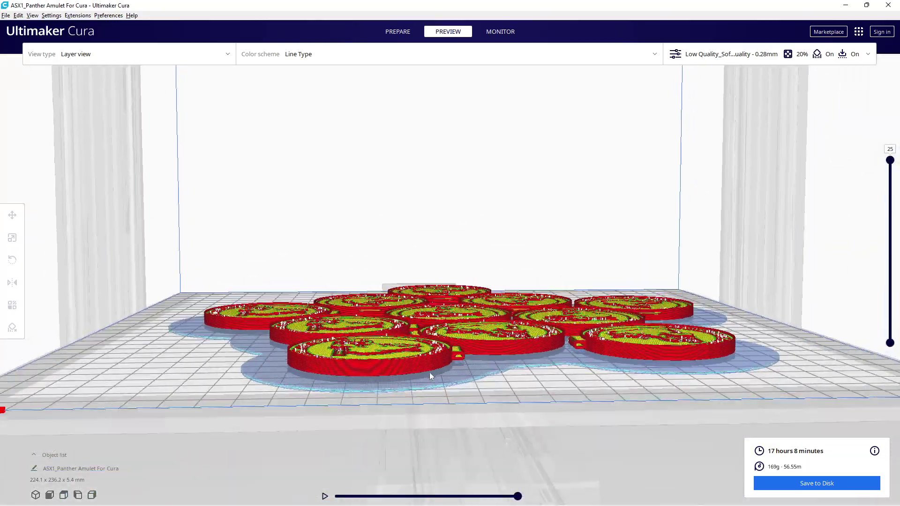
Lower the layer preview to layer 1 and inspect the raft beneath the amulets from the side.
{"action": "right_click_drag", "start_coordinate": [593, 376], "coordinate": [450, 295]}
{"action": "left_click_drag", "start_coordinate": [890, 160], "coordinate": [890, 330]}
{"action": "right_click_drag", "start_coordinate": [535, 374], "coordinate": [526, 351]}
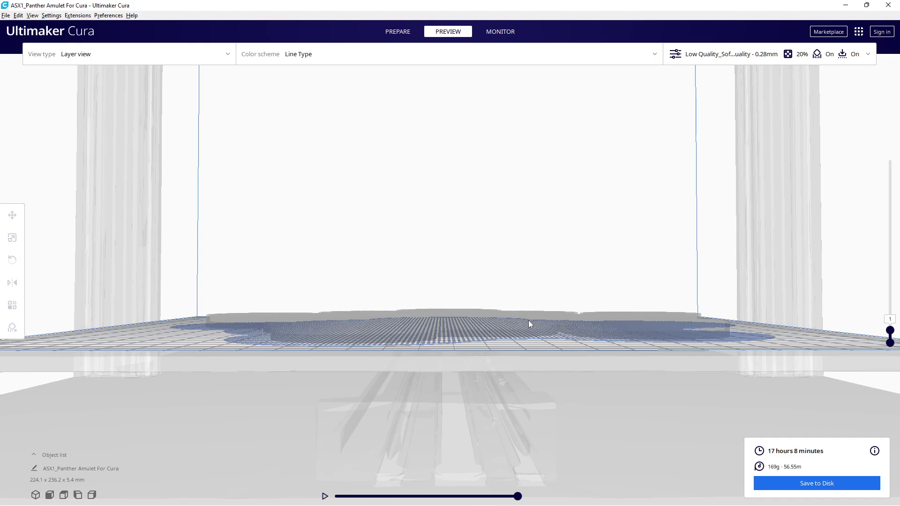
{"action": "mouse_move", "coordinate": [527, 320]}
{"action": "right_mouse_down"}
{"action": "mouse_move", "coordinate": [541, 310]}
{"action": "mouse_move", "coordinate": [521, 326]}
{"action": "right_mouse_up"}
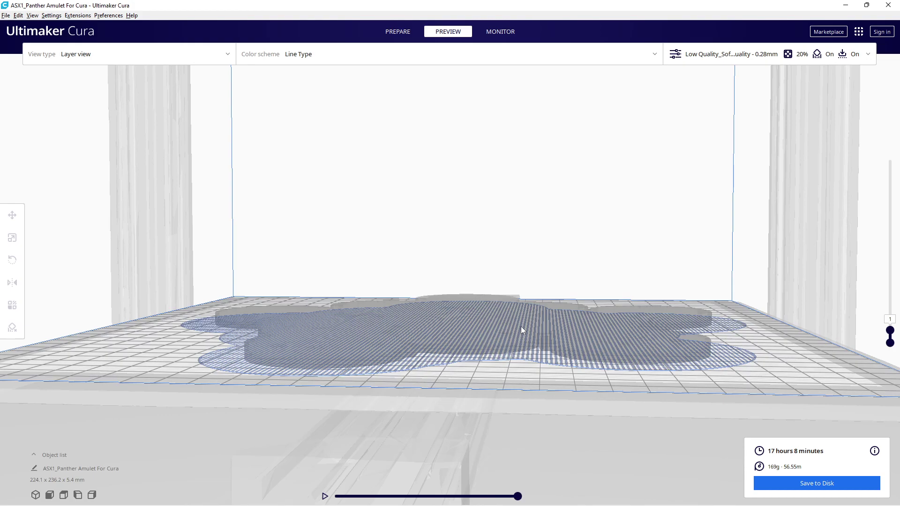
{"action": "right_click_drag", "start_coordinate": [521, 327], "coordinate": [827, 330]}
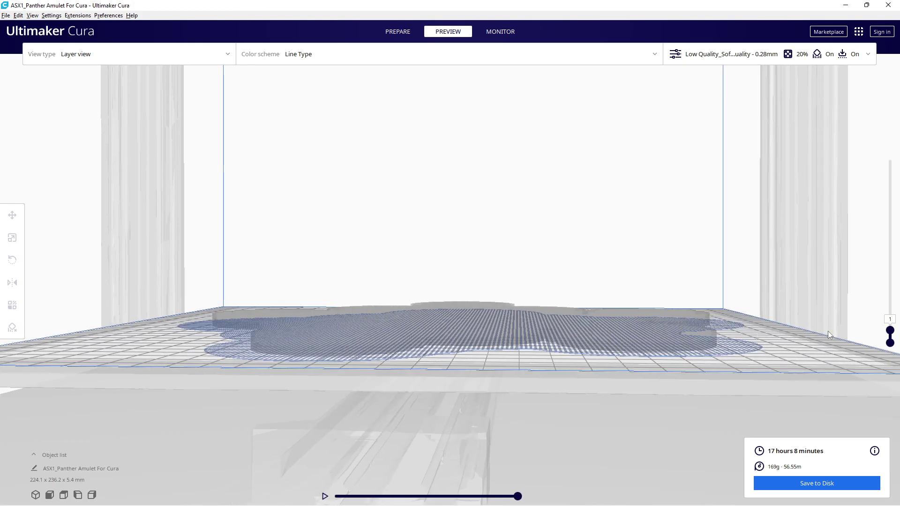
{"action": "left_click", "coordinate": [890, 330]}
{"action": "right_click_drag", "start_coordinate": [605, 361], "coordinate": [658, 350]}
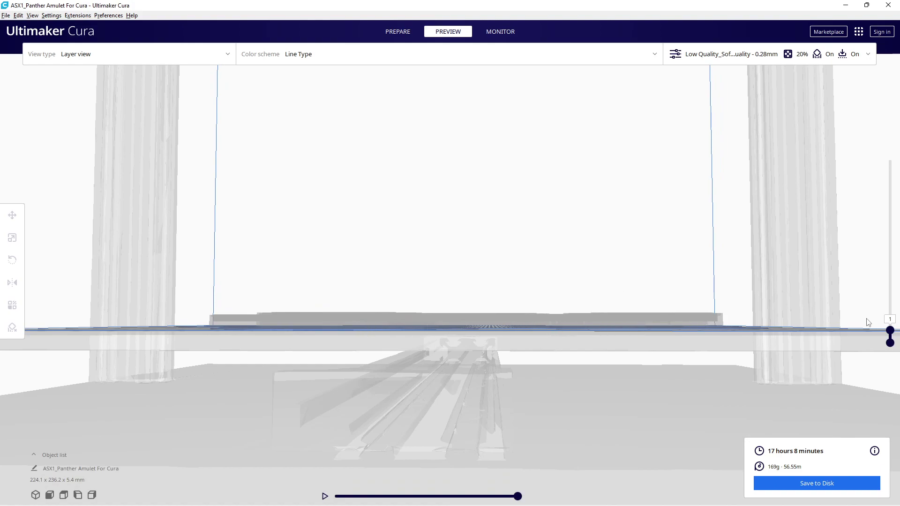
Raise the layer preview step by step up to layer 25 and view the complete amulets from above.
{"action": "left_click", "coordinate": [890, 330]}
{"action": "left_click_drag", "start_coordinate": [891, 330], "coordinate": [898, 305]}
{"action": "left_click_drag", "start_coordinate": [896, 295], "coordinate": [882, 172]}
{"action": "right_click_drag", "start_coordinate": [786, 199], "coordinate": [792, 237]}
{"action": "mouse_move", "coordinate": [892, 178]}
{"action": "left_mouse_down"}
{"action": "mouse_move", "coordinate": [886, 145]}
{"action": "mouse_move", "coordinate": [890, 341]}
{"action": "mouse_move", "coordinate": [889, 160]}
{"action": "left_mouse_up"}
{"action": "right_click_drag", "start_coordinate": [708, 157], "coordinate": [635, 323]}
{"action": "scroll", "coordinate": [610, 334], "scroll_direction": "down", "scroll_amount": 2}
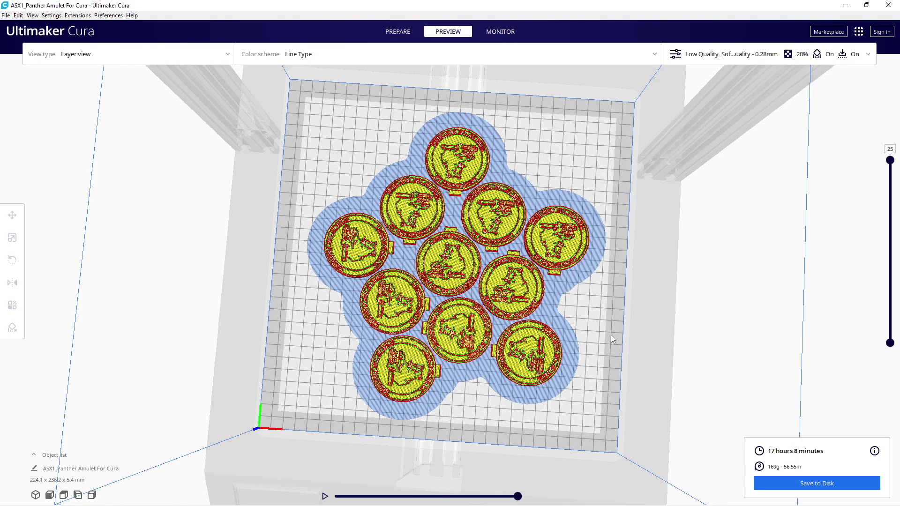
Examine the panther artwork and rim lettering on the sliced amulets at close range.
{"action": "right_click_drag", "start_coordinate": [437, 380], "coordinate": [459, 342]}
{"action": "scroll", "coordinate": [459, 342], "scroll_direction": "down", "scroll_amount": 3}
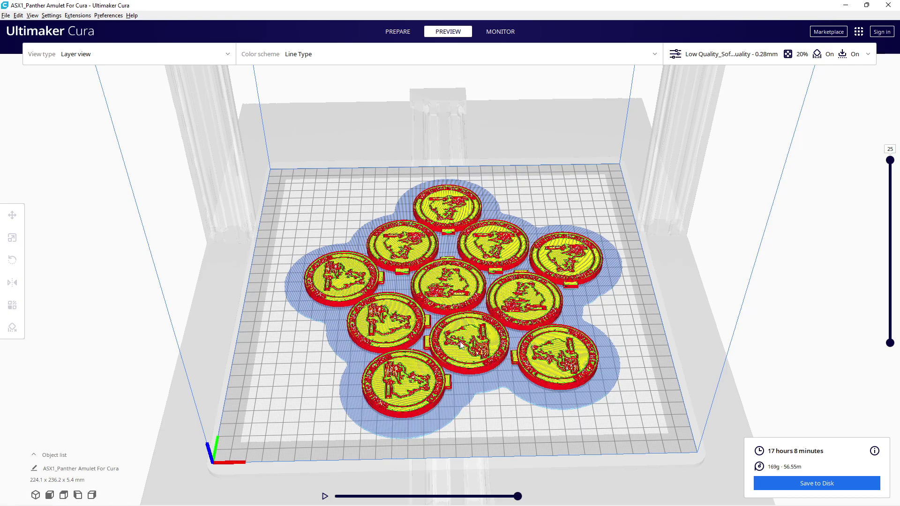
{"action": "right_click_drag", "start_coordinate": [433, 394], "coordinate": [545, 419]}
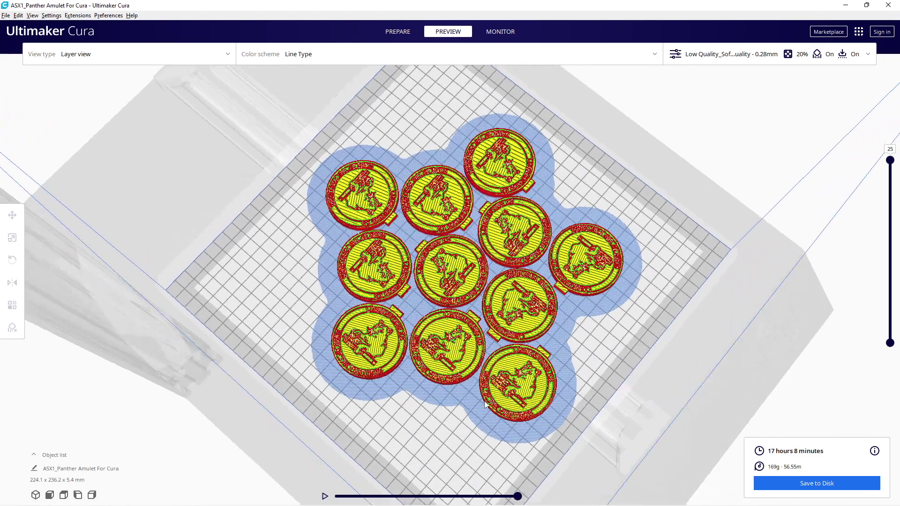
{"action": "right_click_drag", "start_coordinate": [468, 374], "coordinate": [455, 342]}
{"action": "scroll", "coordinate": [434, 331], "scroll_direction": "up", "scroll_amount": 5}
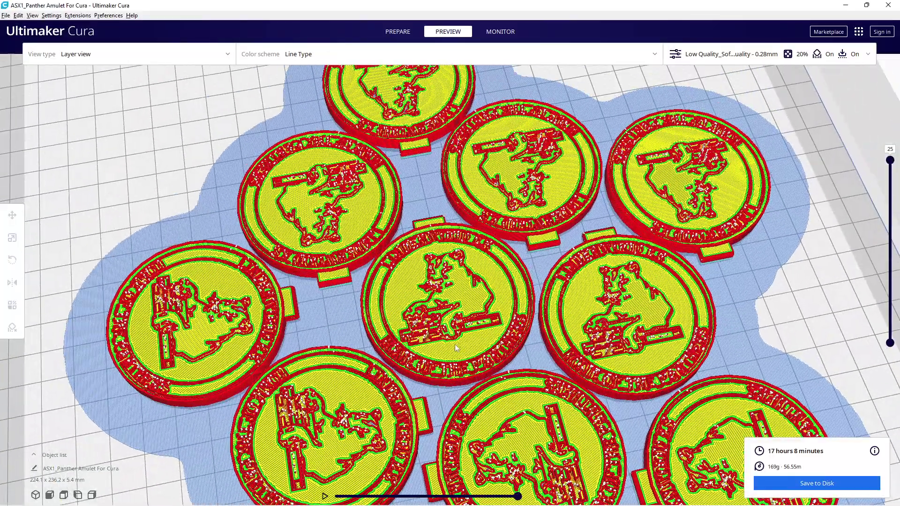
{"action": "scroll", "coordinate": [452, 371], "scroll_direction": "up", "scroll_amount": 8}
{"action": "scroll", "coordinate": [440, 368], "scroll_direction": "down", "scroll_amount": 10}
{"action": "scroll", "coordinate": [461, 376], "scroll_direction": "up", "scroll_amount": 5}
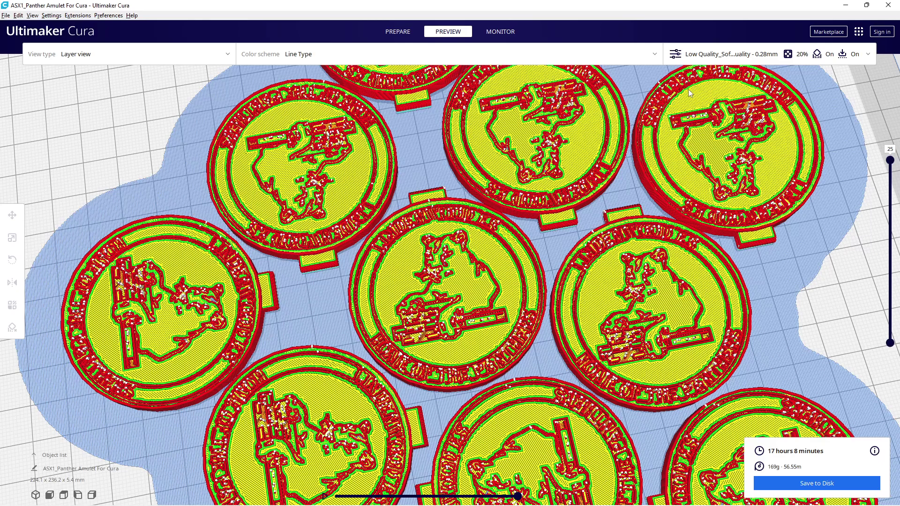
Review the print settings for support and build plate adhesion, and close them without changes.
{"action": "left_click", "coordinate": [698, 57]}
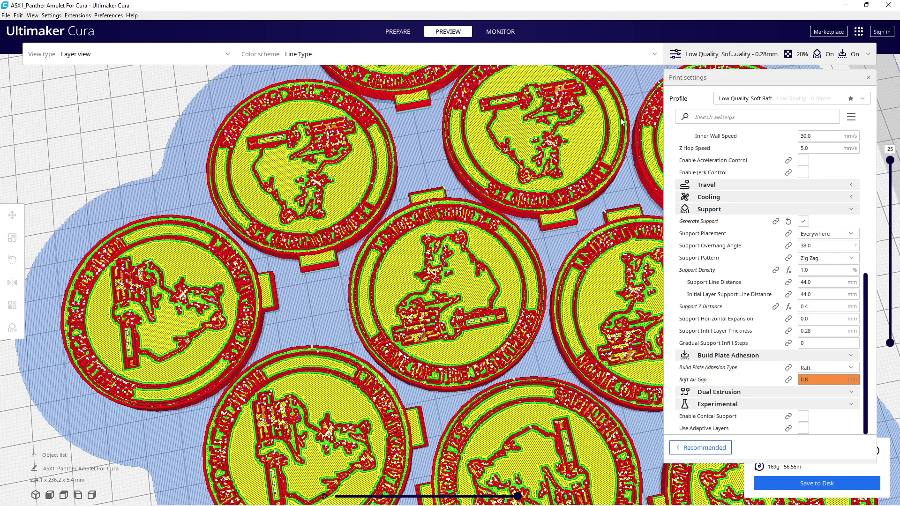
{"action": "left_click", "coordinate": [736, 57]}
{"action": "scroll", "coordinate": [549, 330], "scroll_direction": "down", "scroll_amount": 10}
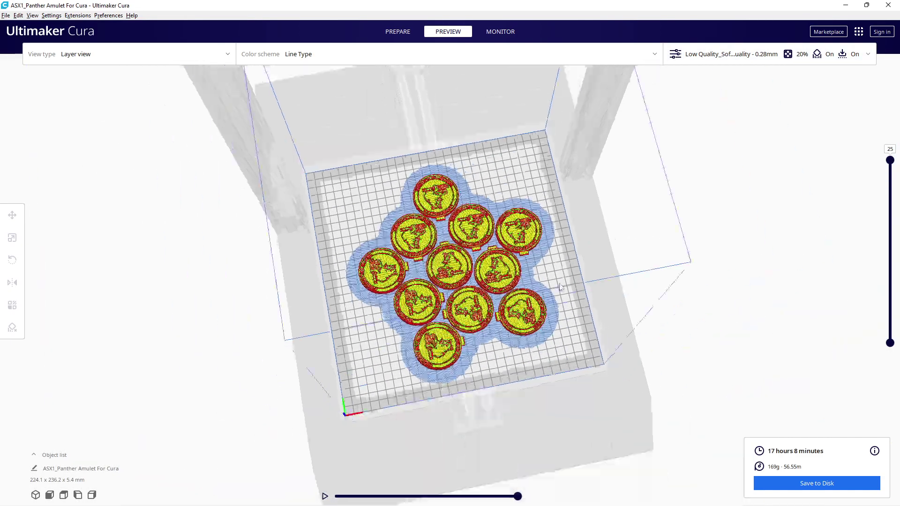
{"action": "right_click_drag", "start_coordinate": [549, 330], "coordinate": [498, 329]}
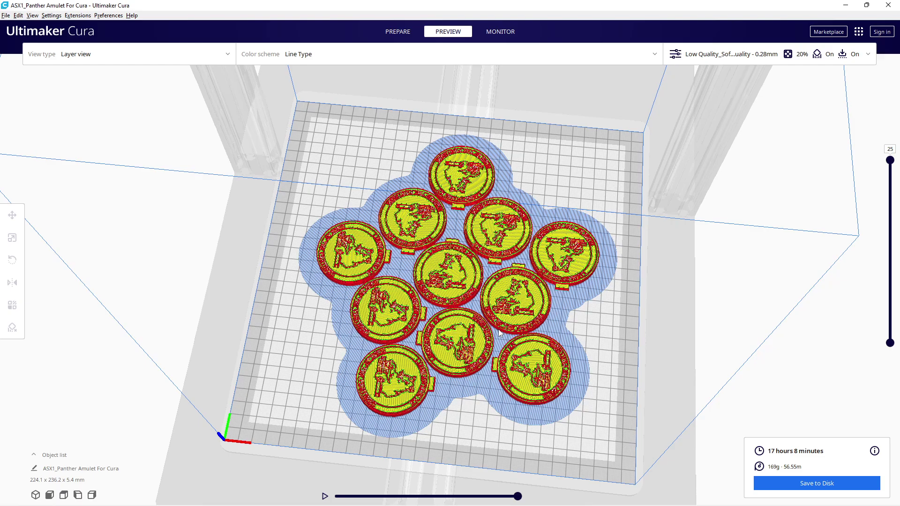
{"action": "right_click_drag", "start_coordinate": [461, 319], "coordinate": [477, 289]}
{"action": "scroll", "coordinate": [477, 289], "scroll_direction": "up", "scroll_amount": 3}
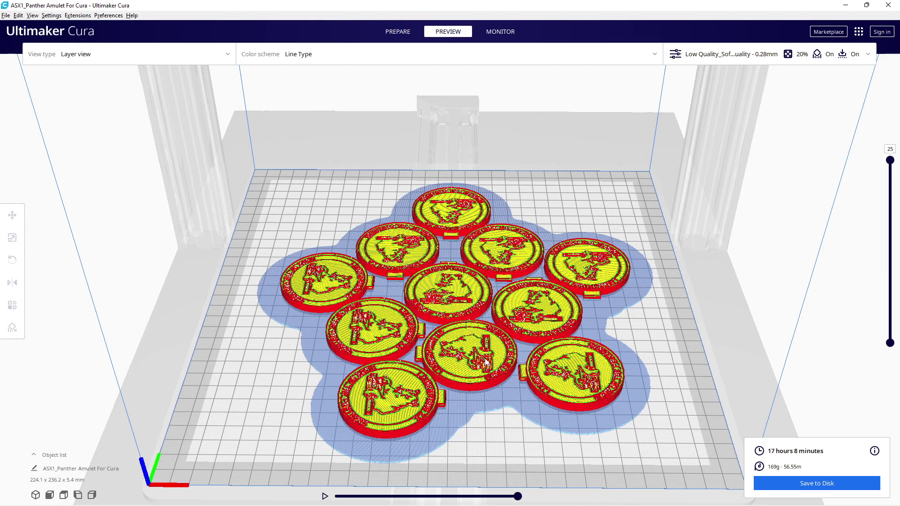
{"action": "right_click_drag", "start_coordinate": [485, 362], "coordinate": [482, 370]}
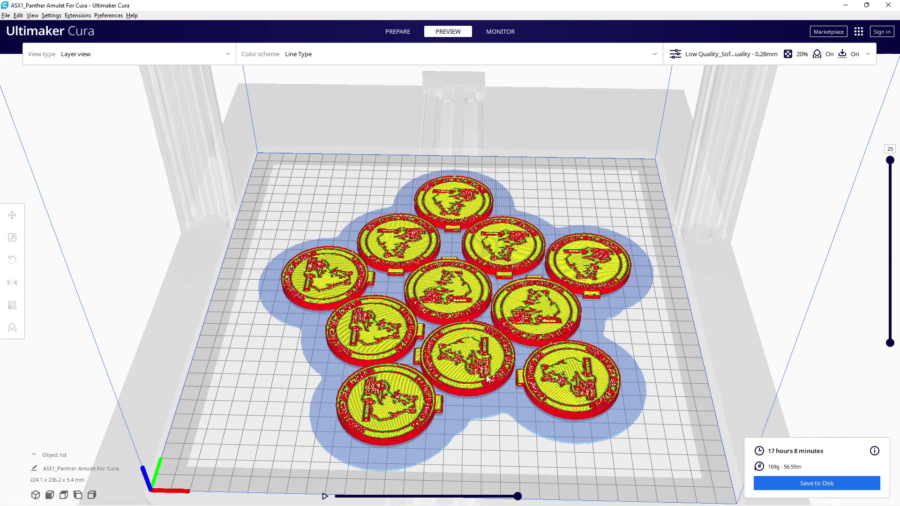
{"action": "left_click", "coordinate": [509, 499]}
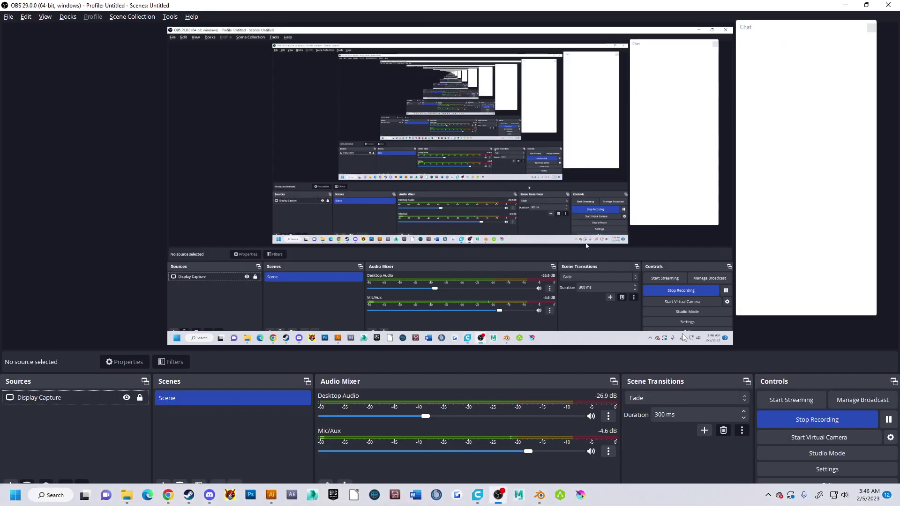